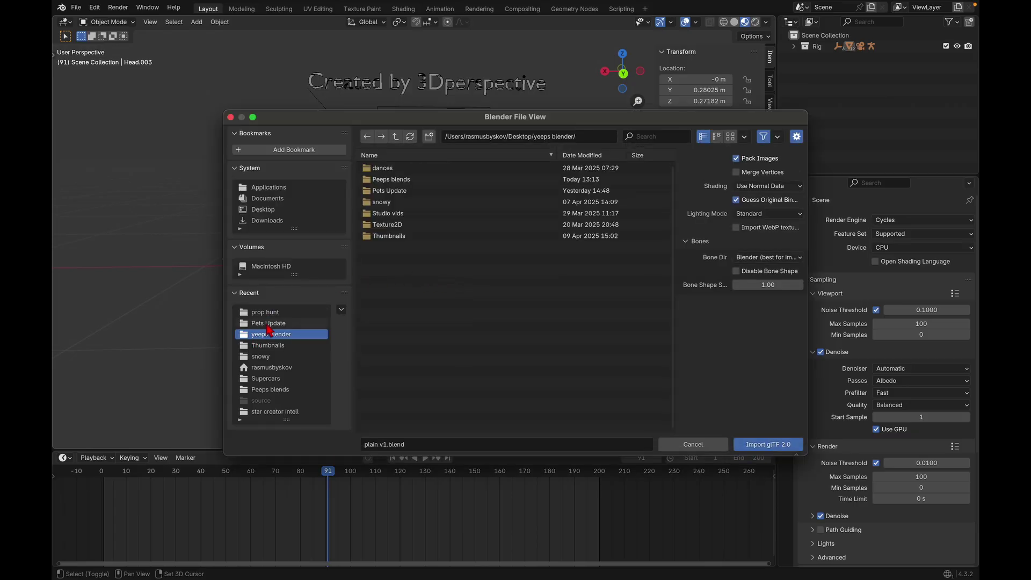
# Import cosmetic_creator_arms_overLayerSleeves.glb from the Pets Update folder, searching for "sleeves", and delete its parent empty.
pyautogui.click(268, 324)
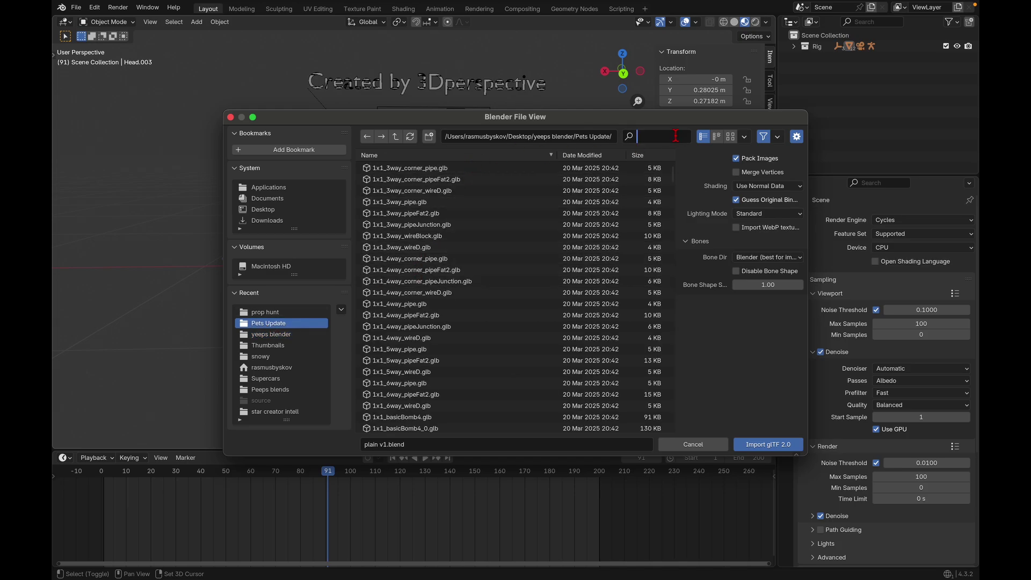
pyautogui.write('conte')
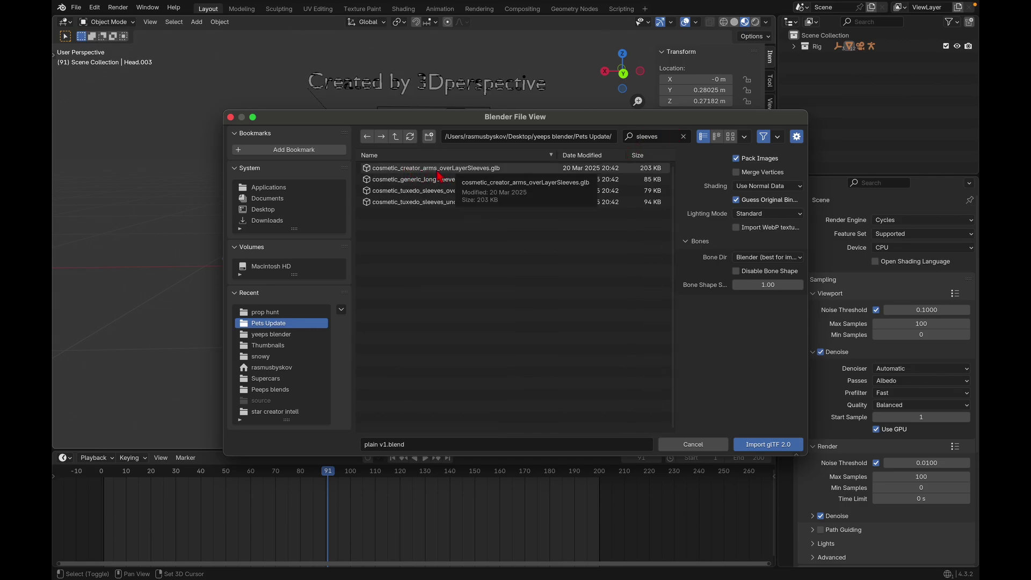
pyautogui.doubleClick(483, 170)
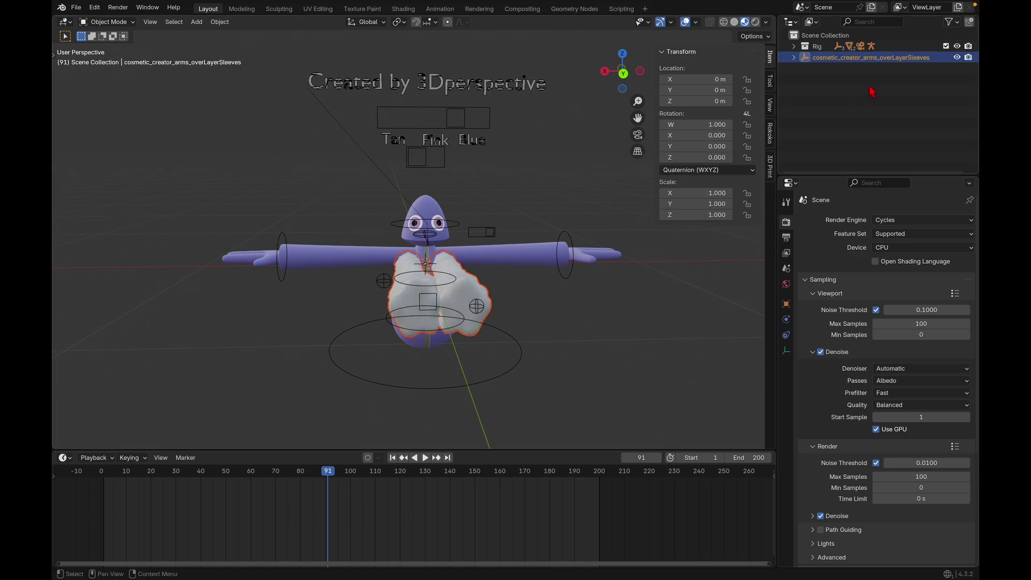
pyautogui.press('Delete')
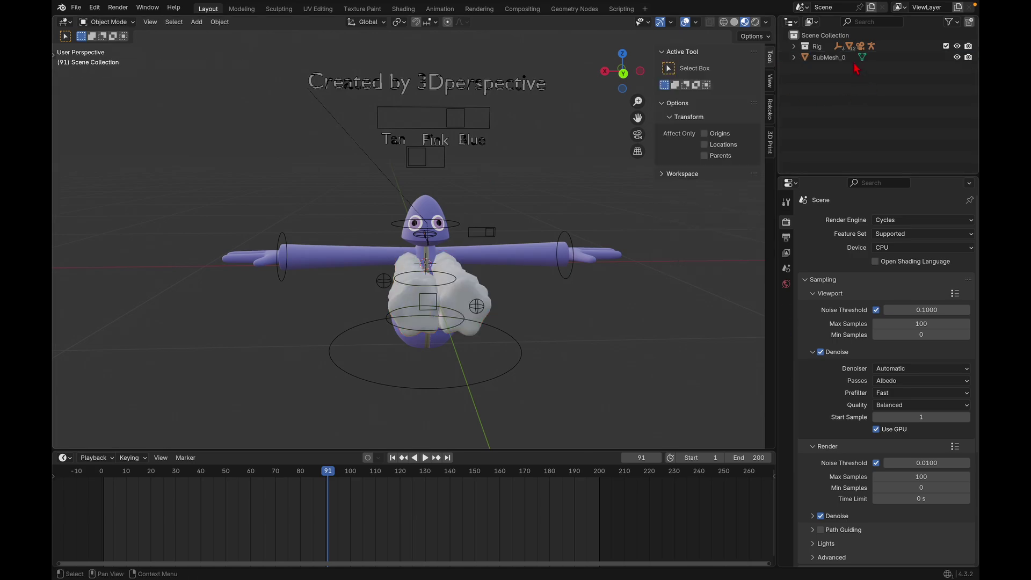
# Add an Image Texture node beside the Principled BSDF in the imported sleeves mesh's Zipper material.
pyautogui.click(474, 291)
pyautogui.click(785, 398)
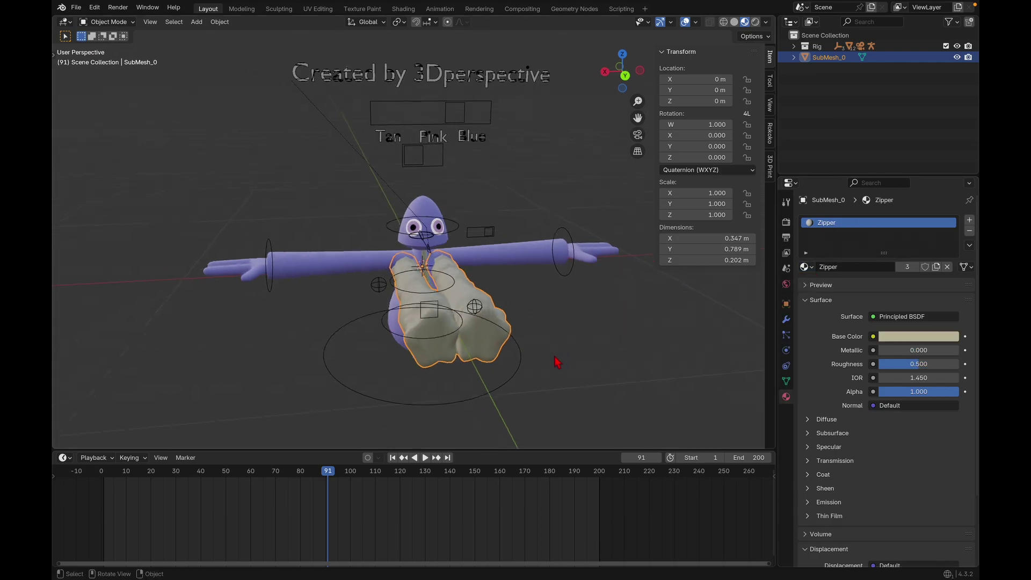
pyautogui.click(407, 9)
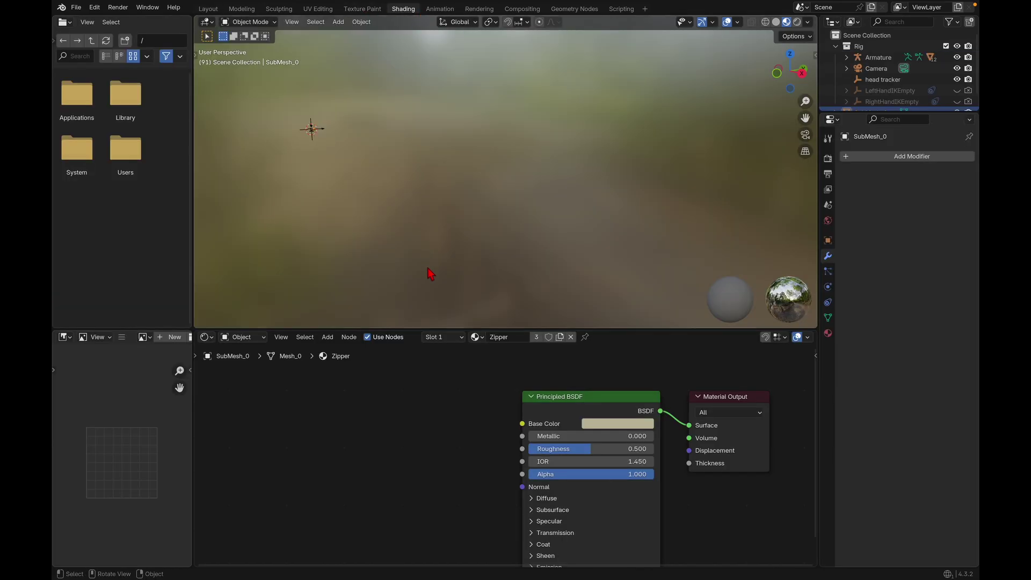
pyautogui.hotkey('shift', 'a')
pyautogui.write('ima')
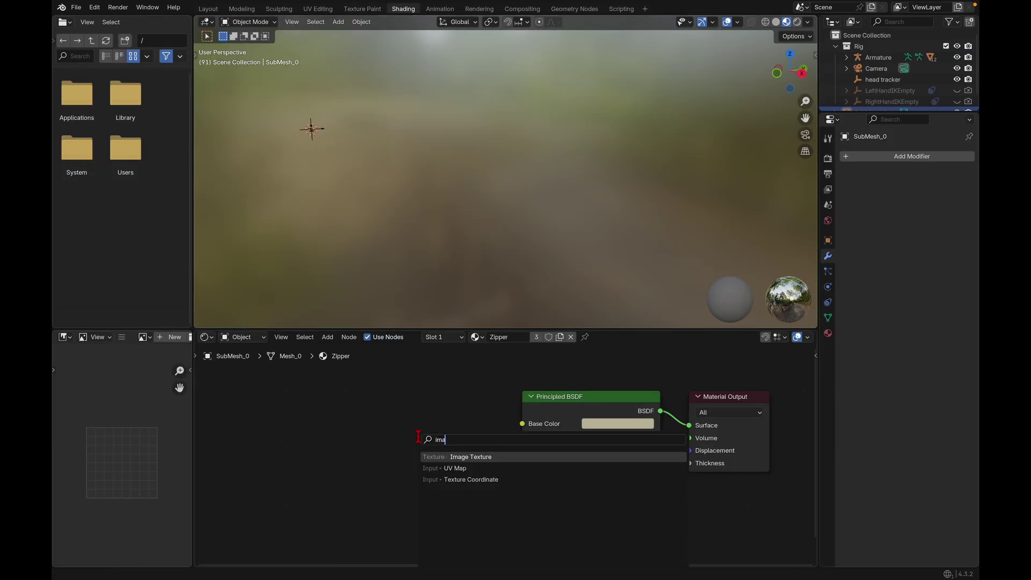
pyautogui.press('Return')
pyautogui.click(358, 417)
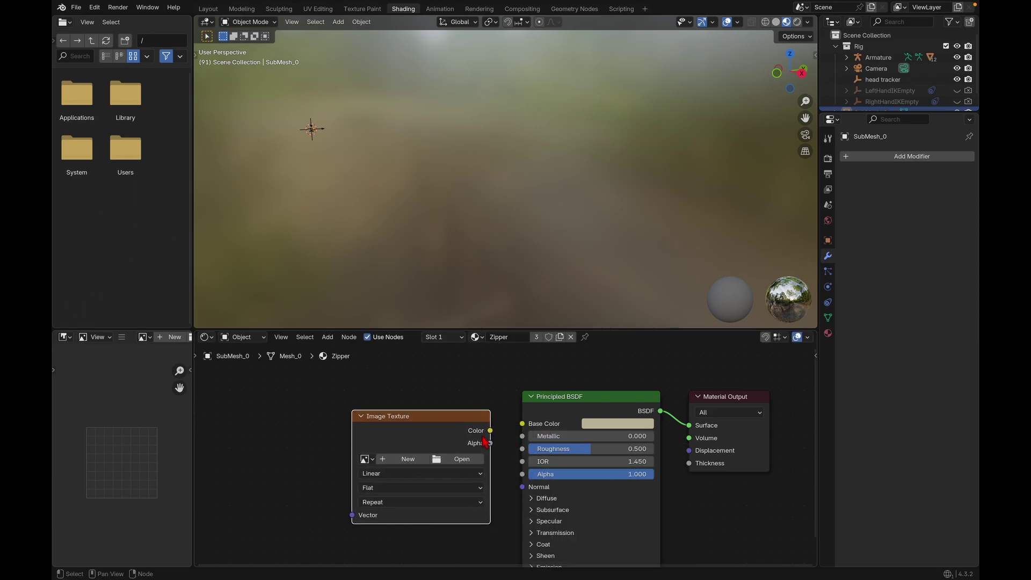
# Connect the image texture's Color output to Base Color and load global-color-palette.png into it.
pyautogui.moveTo(489, 435); pyautogui.dragTo(522, 424)
pyautogui.click(460, 459)
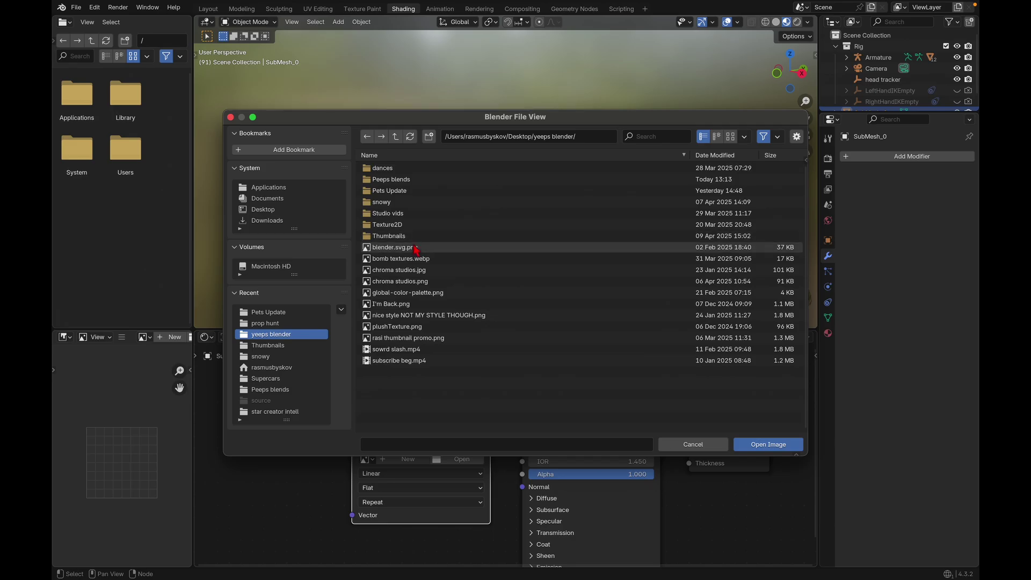
pyautogui.doubleClick(398, 297)
# Return to the Layout workspace and set the viewport shading to Material Preview.
pyautogui.click(214, 10)
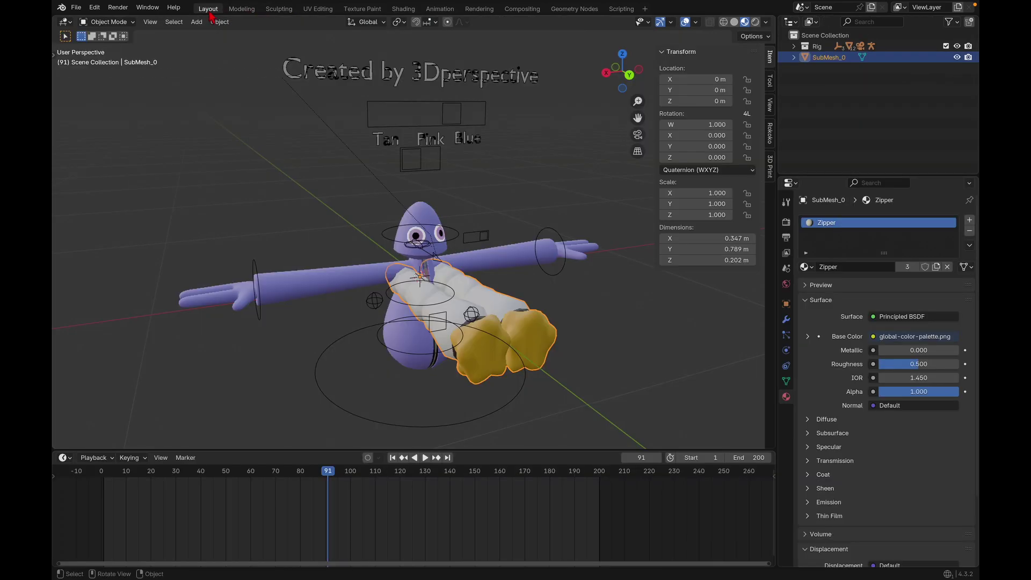
pyautogui.hscroll(-10, 526, 371)
pyautogui.hscroll(10, 525, 371)
pyautogui.moveTo(525, 371); pyautogui.dragTo(522, 343, button='middle')
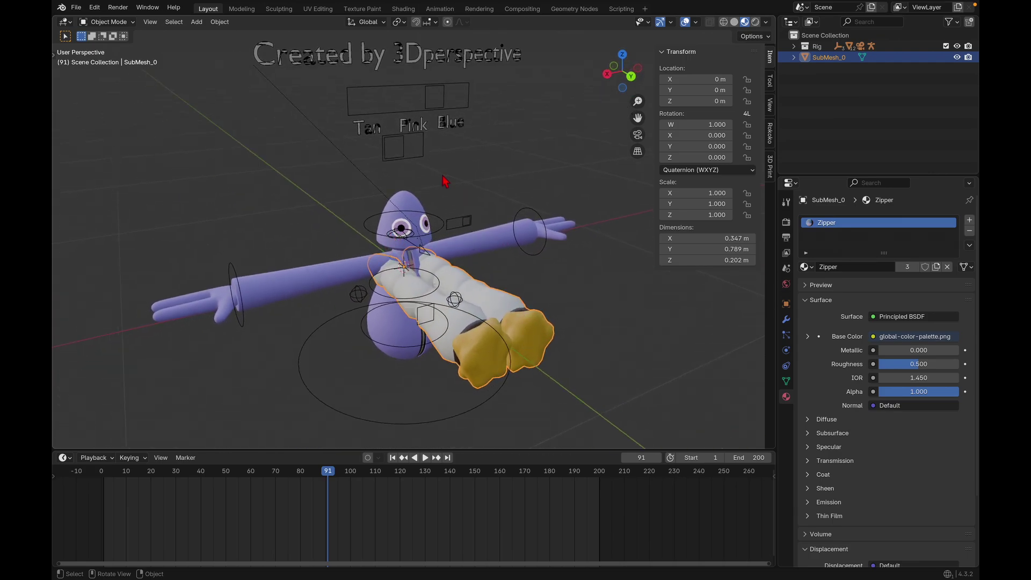
pyautogui.press('z')
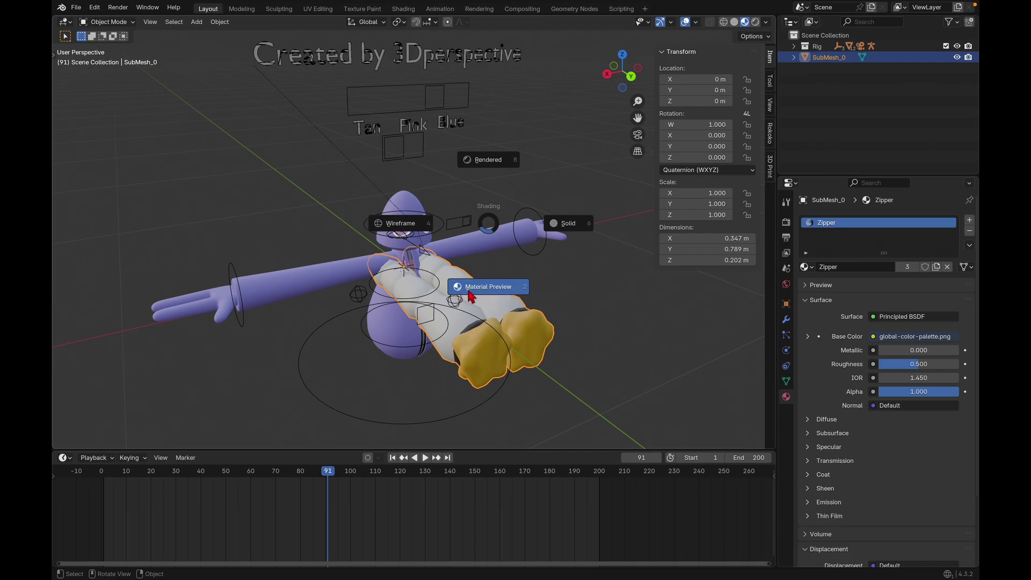
pyautogui.click(486, 288)
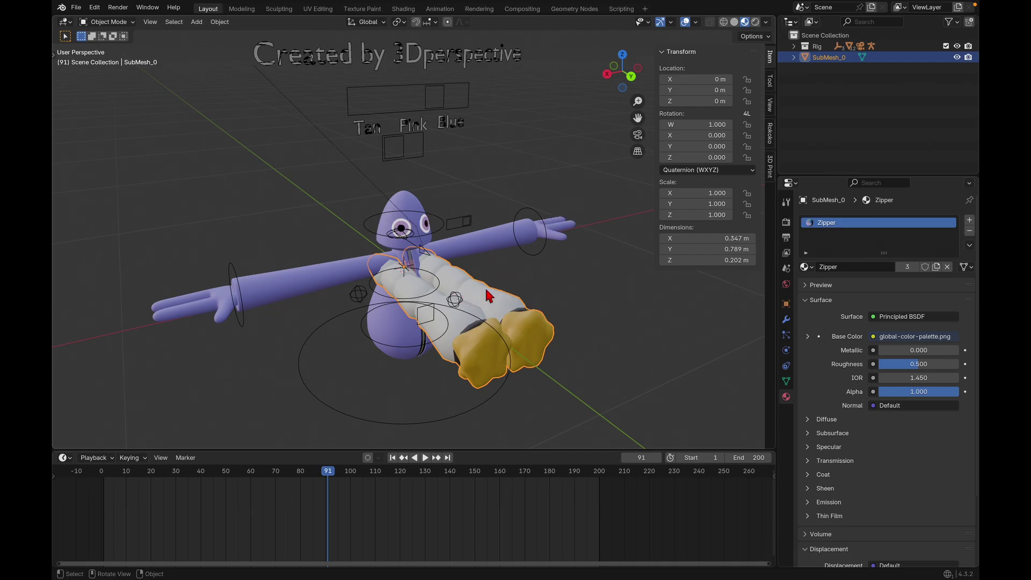
pyautogui.moveTo(485, 285); pyautogui.dragTo(489, 294, button='middle')
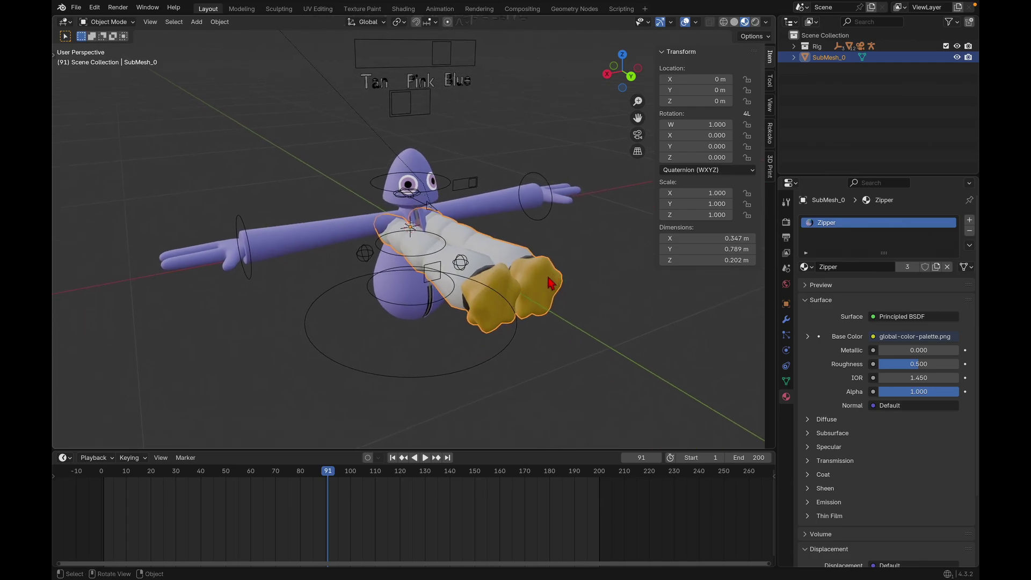
# Isolate the sleeves mesh in local view.
pyautogui.press('KP_Divide')
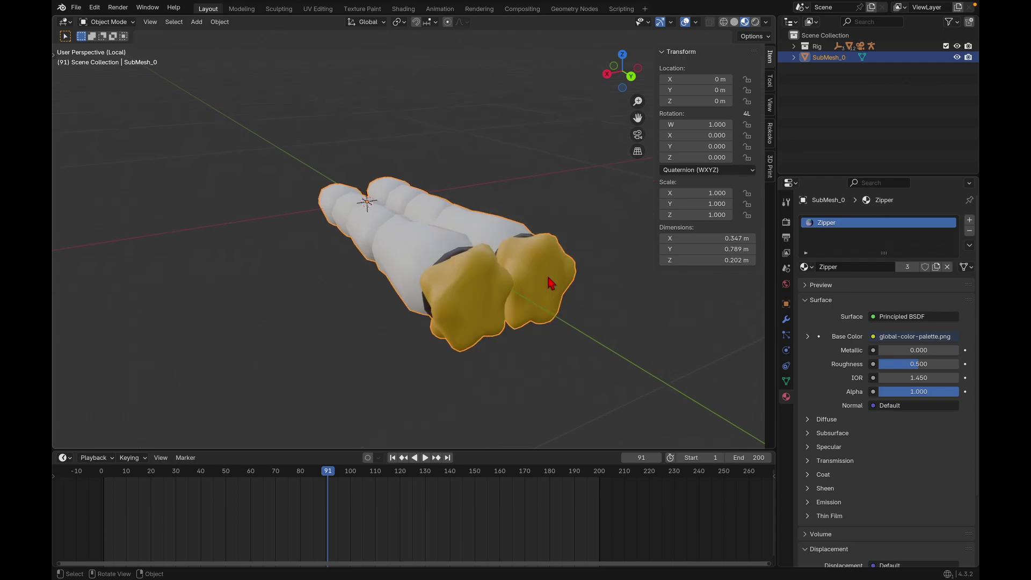
pyautogui.press('KP_Divide')
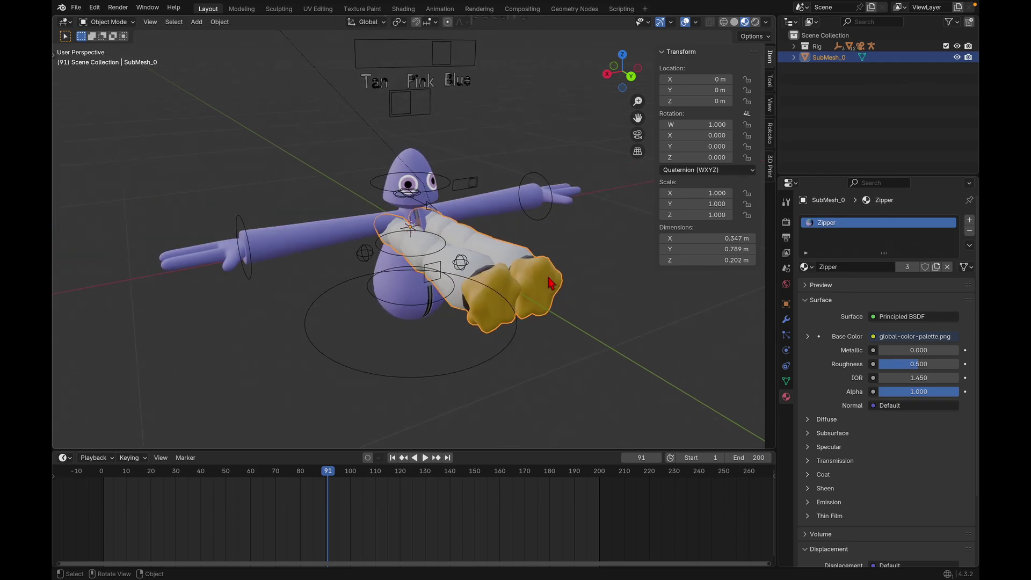
pyautogui.press('KP_Divide')
pyautogui.scroll(-1, 548, 276)
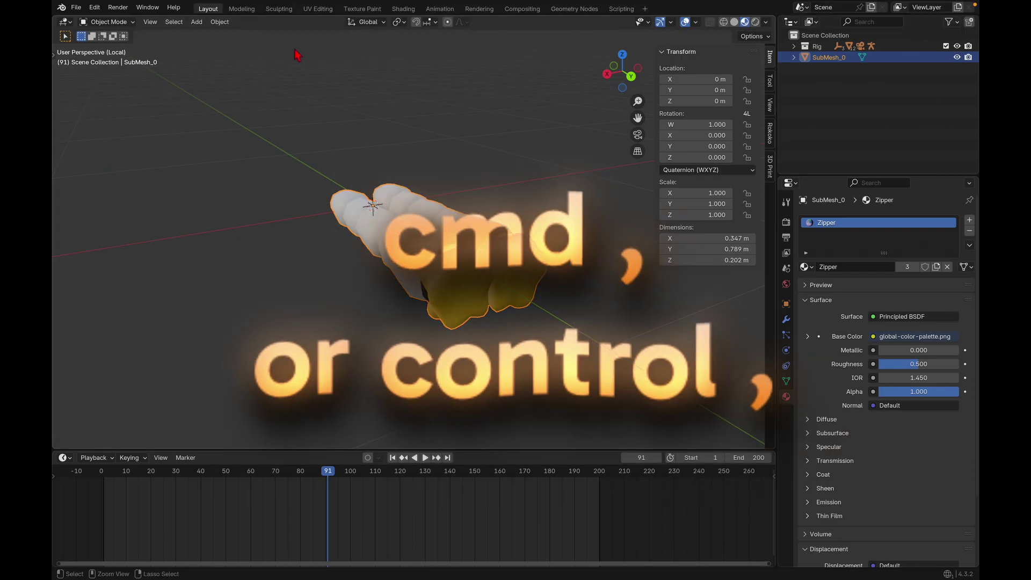
# Enable Emulate Numpad in the input preferences and close the preferences.
pyautogui.click(79, 8)
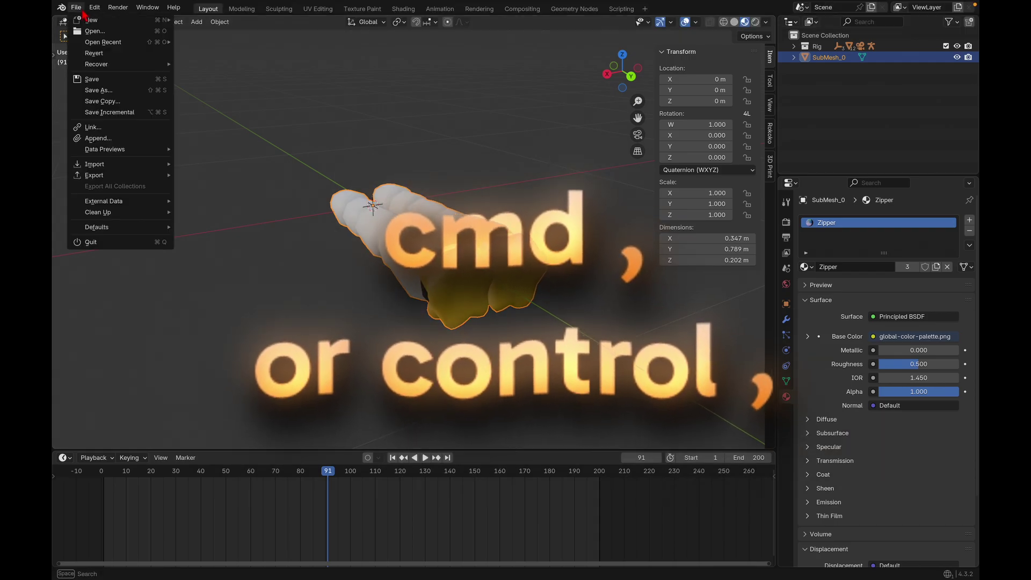
pyautogui.moveTo(99, 12)
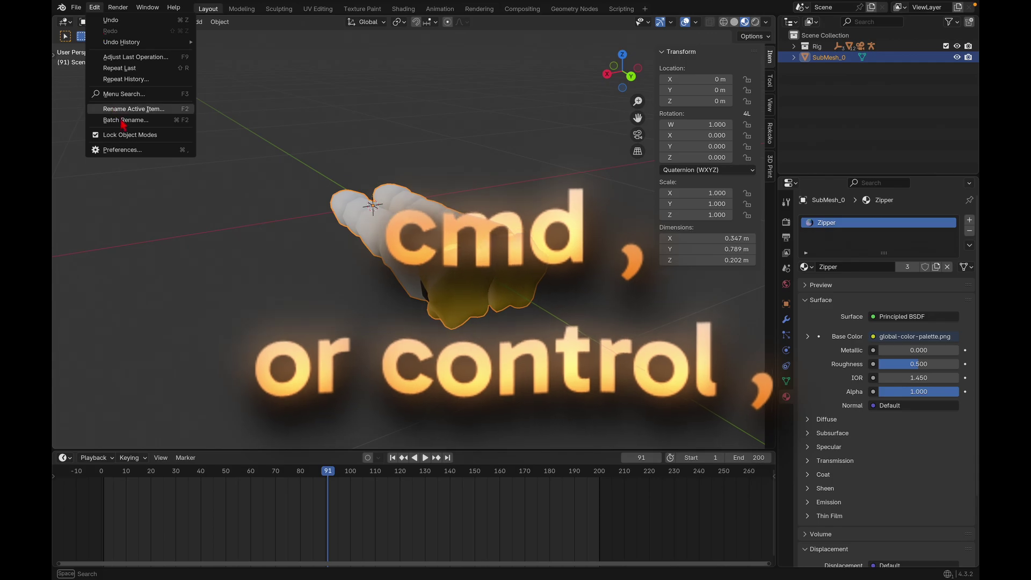
pyautogui.click(122, 150)
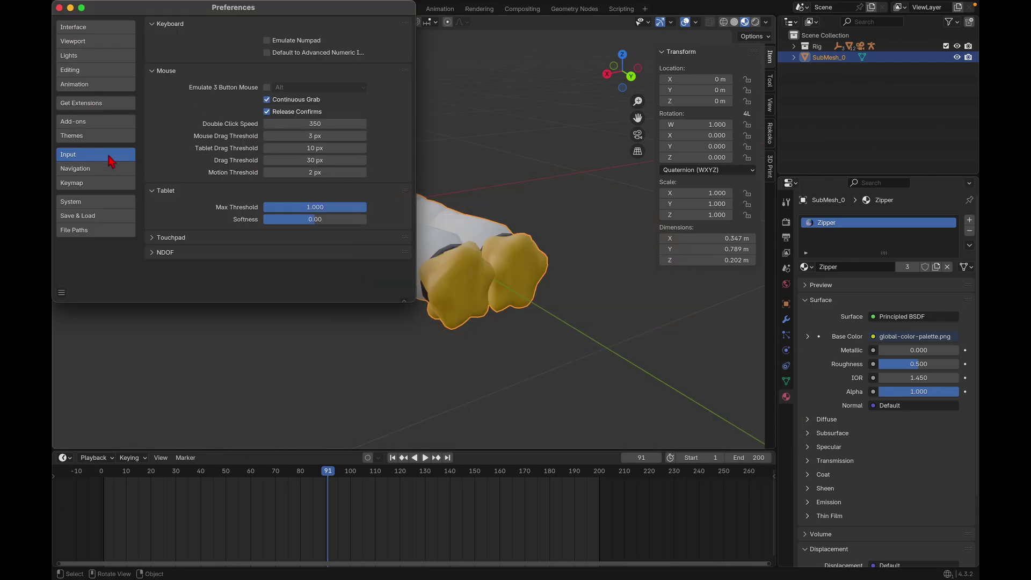
pyautogui.click(268, 41)
pyautogui.click(59, 8)
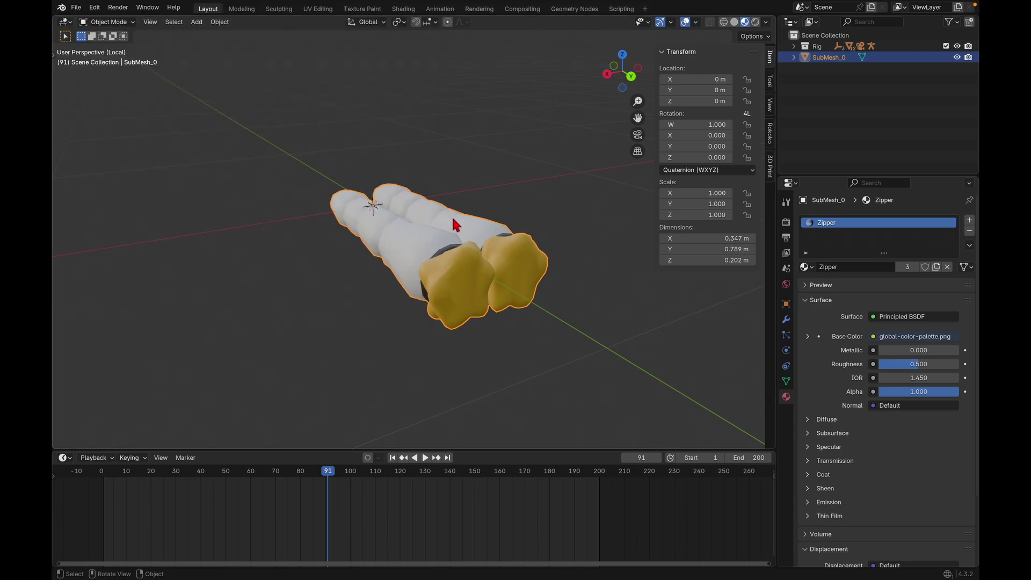
# Put the sleeves mesh into Edit Mode with face selection.
pyautogui.click(109, 24)
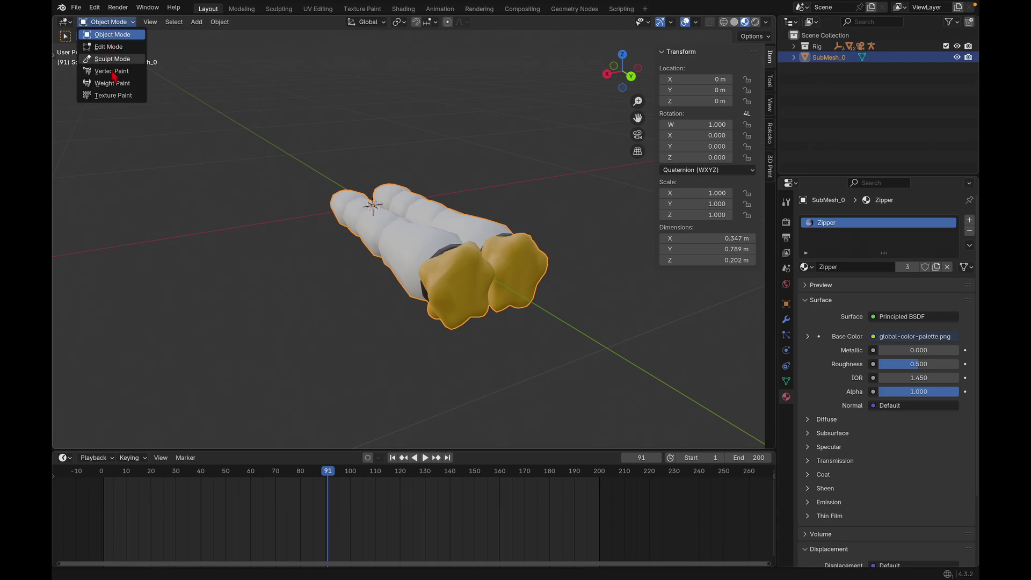
pyautogui.click(117, 49)
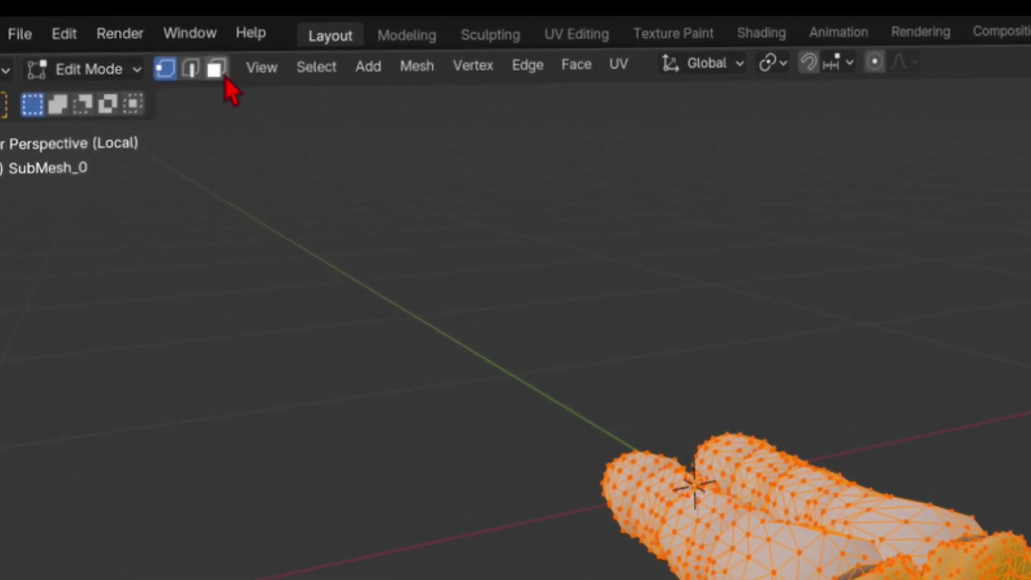
pyautogui.click(220, 74)
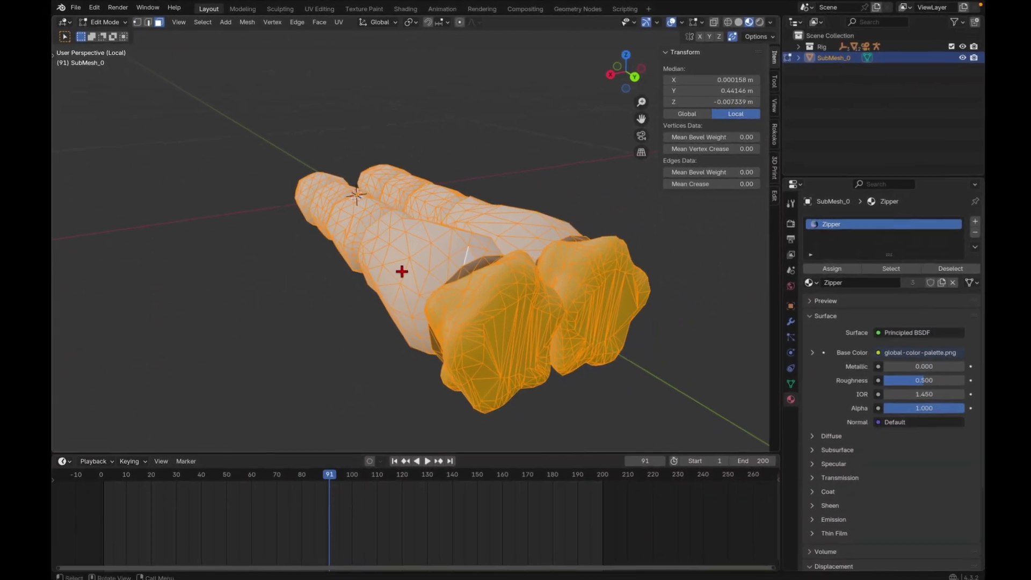
# Select one face on the large white segment of one sleeve and repeatedly grow the selection across that segment.
pyautogui.click(685, 512)
pyautogui.moveTo(685, 513); pyautogui.dragTo(706, 529, button='middle')
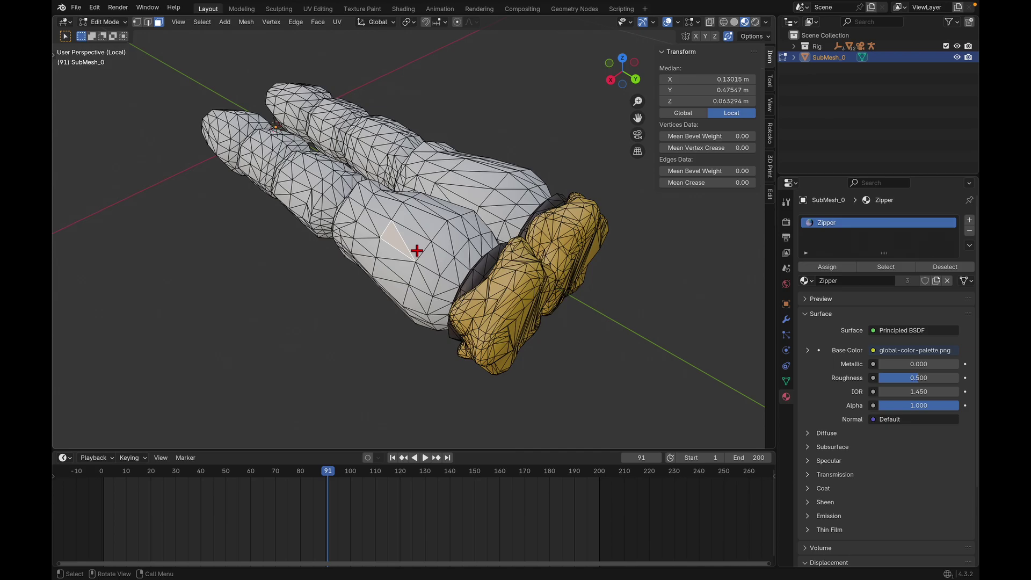
pyautogui.press('ctrl+KP_Add')
pyautogui.press('ctrl+KP_Add')
pyautogui.press('ctrl+KP_Add')
pyautogui.press('ctrl+KP_Add')
pyautogui.press('ctrl+KP_Add')
pyautogui.press('ctrl+KP_Add')
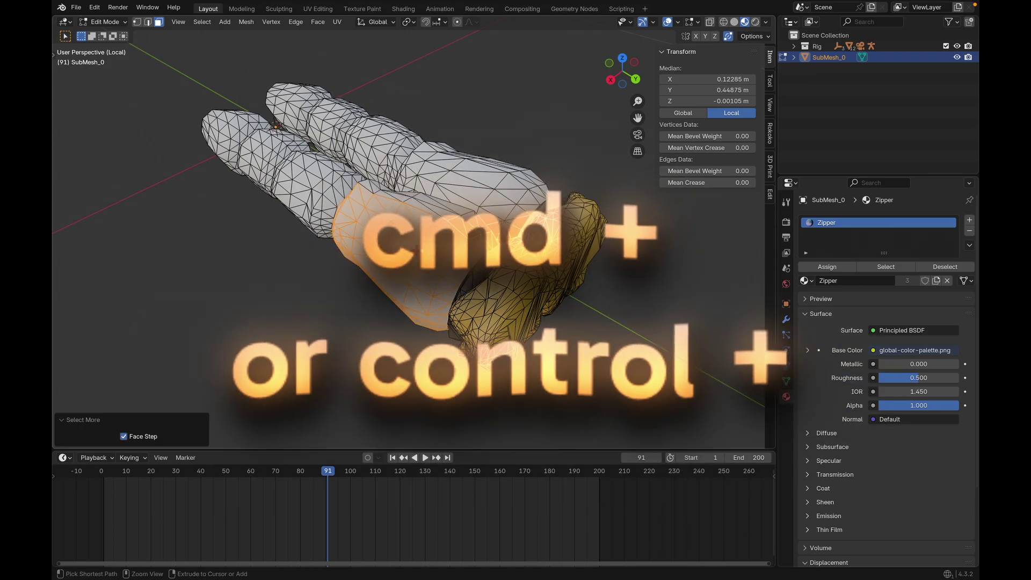
# Add a face on the unselected inner side of the same large segment and grow the selection around it.
pyautogui.moveTo(609, 270); pyautogui.dragTo(492, 270, button='middle')
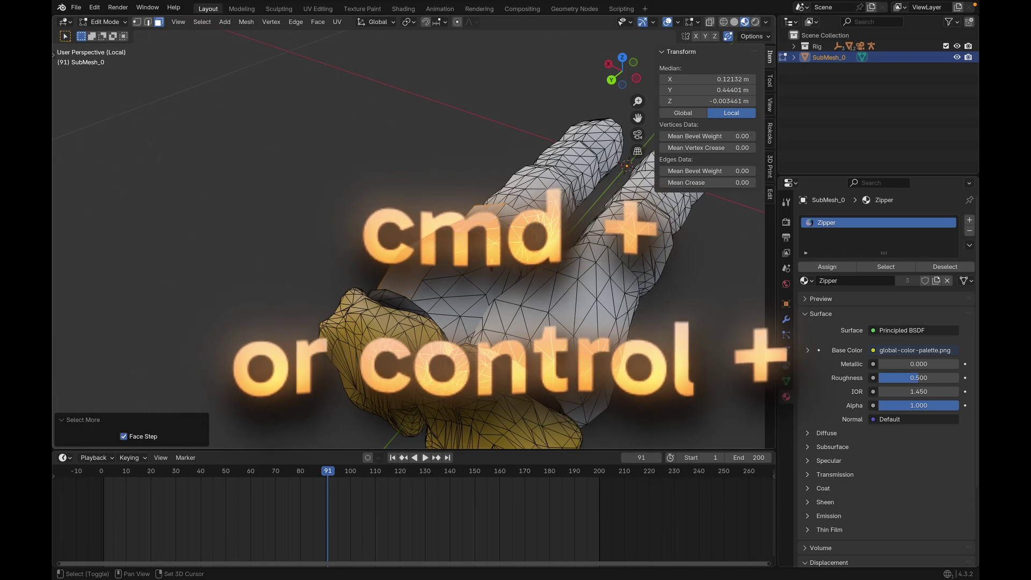
pyautogui.keyDown('shift'); pyautogui.click(493, 262); pyautogui.keyUp('shift')
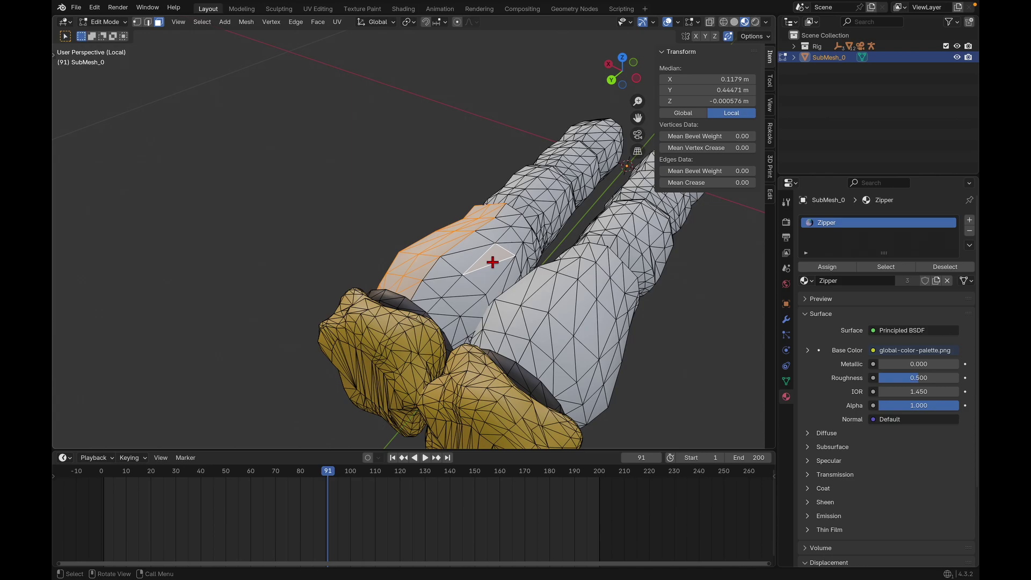
pyautogui.press('ctrl+KP_Add')
pyautogui.press('ctrl+KP_Add')
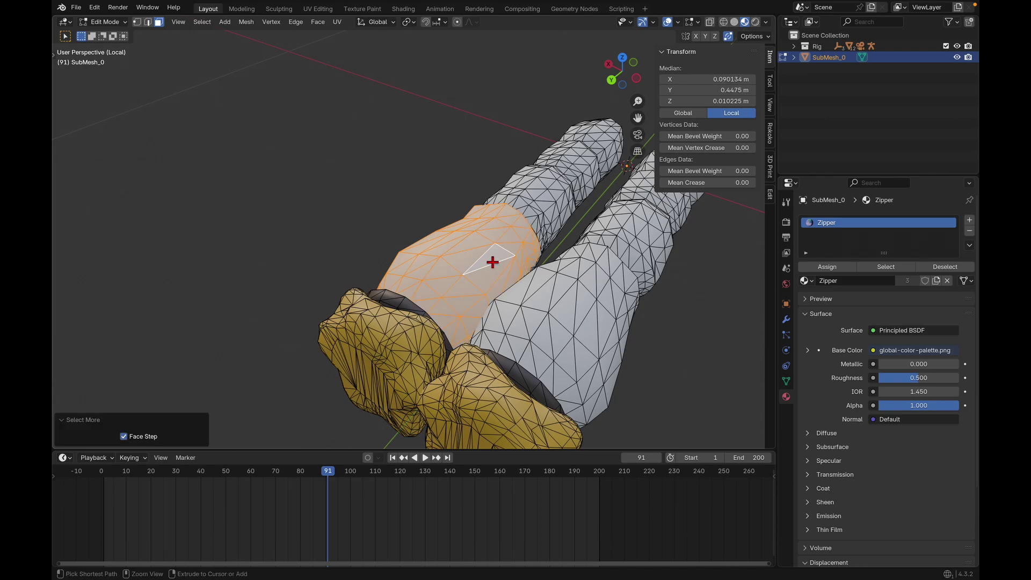
# Extend the selection over the smaller white segments of the same sleeve with a box selection and Select More.
pyautogui.keyDown('shift'); pyautogui.hscroll(5, 492, 262); pyautogui.keyUp('shift')
pyautogui.moveTo(370, 182); pyautogui.dragTo(483, 270)
pyautogui.press('ctrl+KP_Add')
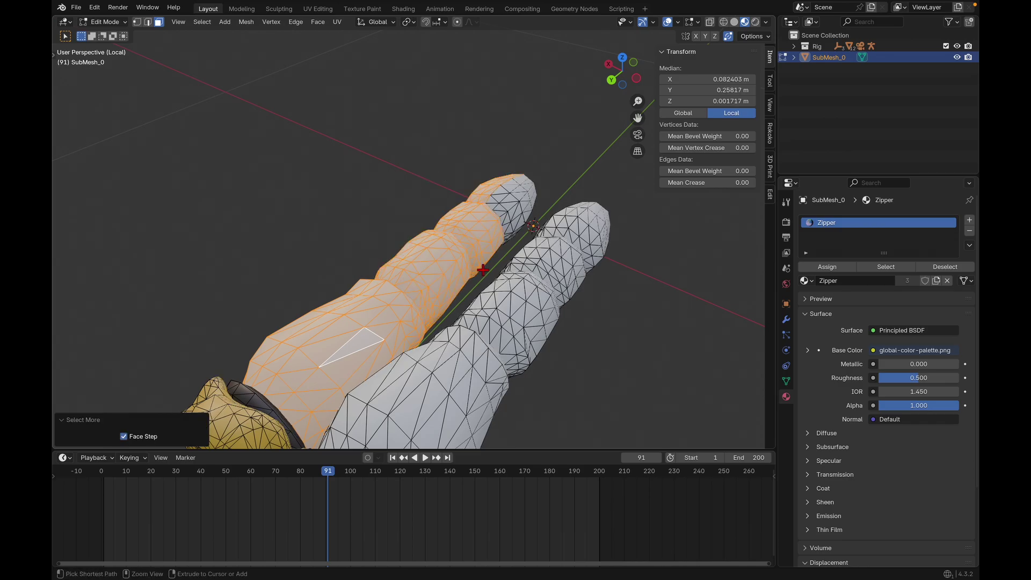
# Add the remaining inner faces and the end segment at the sleeve's shoulder end to the selection.
pyautogui.hscroll(10, 483, 270)
pyautogui.keyDown('shift'); pyautogui.click(558, 299); pyautogui.keyUp('shift')
pyautogui.press('ctrl+KP_Add')
pyautogui.press('ctrl+KP_Add')
pyautogui.hscroll(10, 558, 299)
pyautogui.keyDown('shift'); pyautogui.moveTo(585, 325); pyautogui.dragTo(651, 399); pyautogui.keyUp('shift')
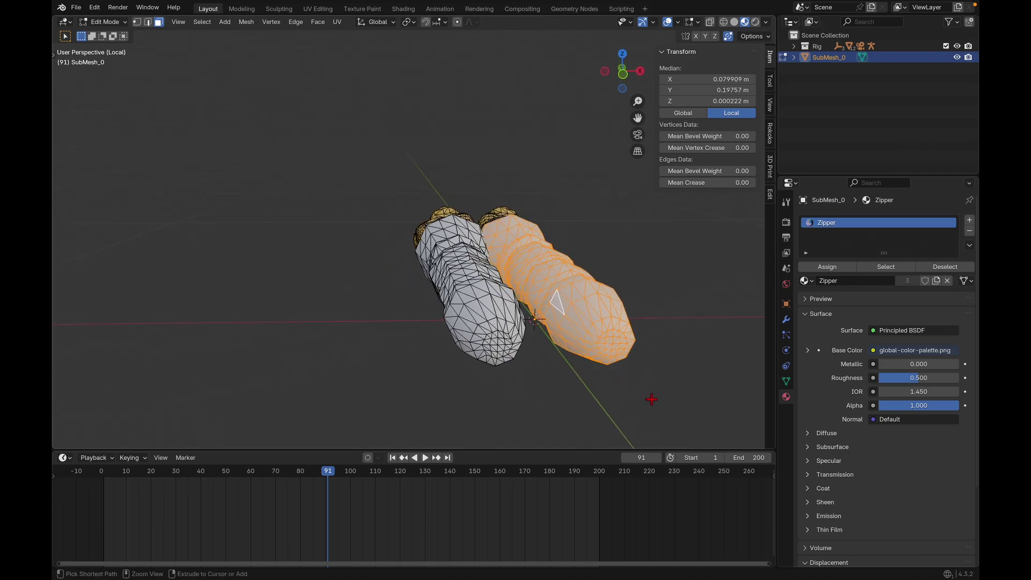
# Extend the selection onto the yellow star-shaped end of the same sleeve and grow it around the outer sides.
pyautogui.hscroll(15, 652, 399)
pyautogui.keyDown('shift'); pyautogui.hscroll(15, 652, 399); pyautogui.keyUp('shift')
pyautogui.keyDown('shift'); pyautogui.hscroll(-6, 651, 399); pyautogui.keyUp('shift')
pyautogui.press('ctrl+KP_Add')
pyautogui.press('ctrl+KP_Add')
pyautogui.press('ctrl+KP_Add')
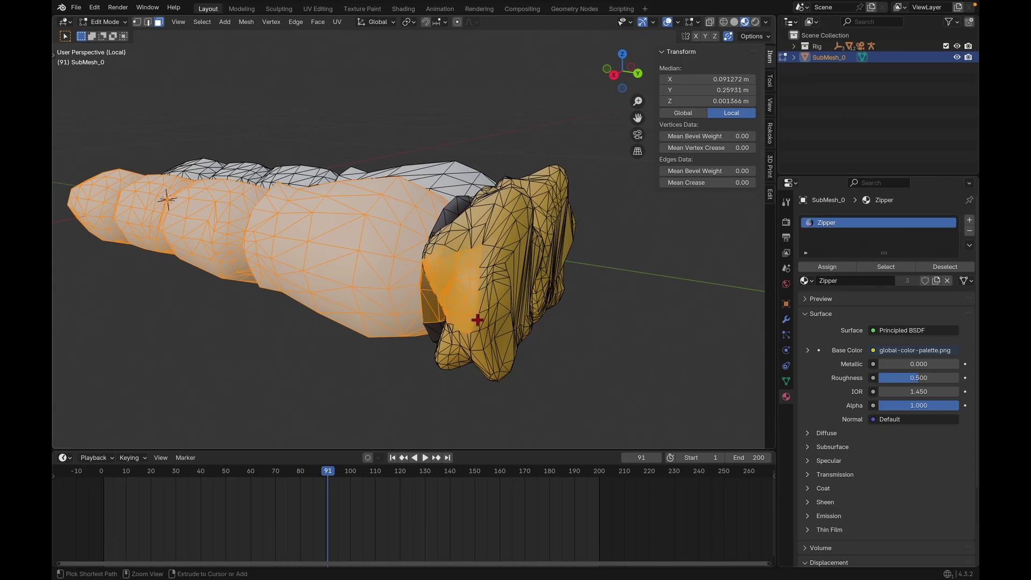
pyautogui.press('ctrl+KP_Add')
pyautogui.press('ctrl+KP_Add')
pyautogui.press('ctrl+KP_Add')
pyautogui.press('ctrl+KP_Add')
pyautogui.press('ctrl+KP_Add')
pyautogui.press('ctrl+KP_Add')
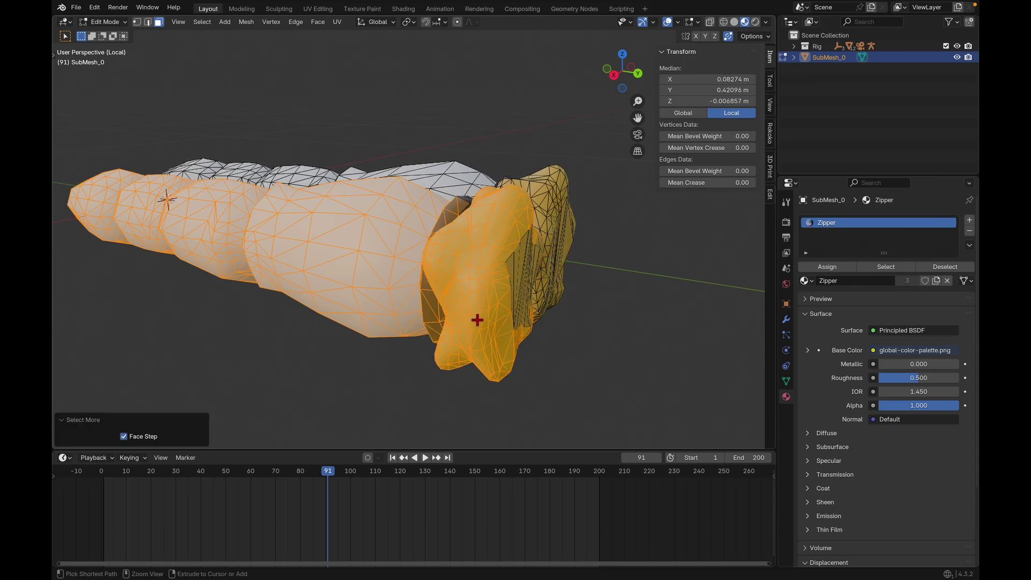
# Include the unselected faces in the middle of the yellow star-shaped end by box-selecting and growing the selection.
pyautogui.hscroll(12, 478, 320)
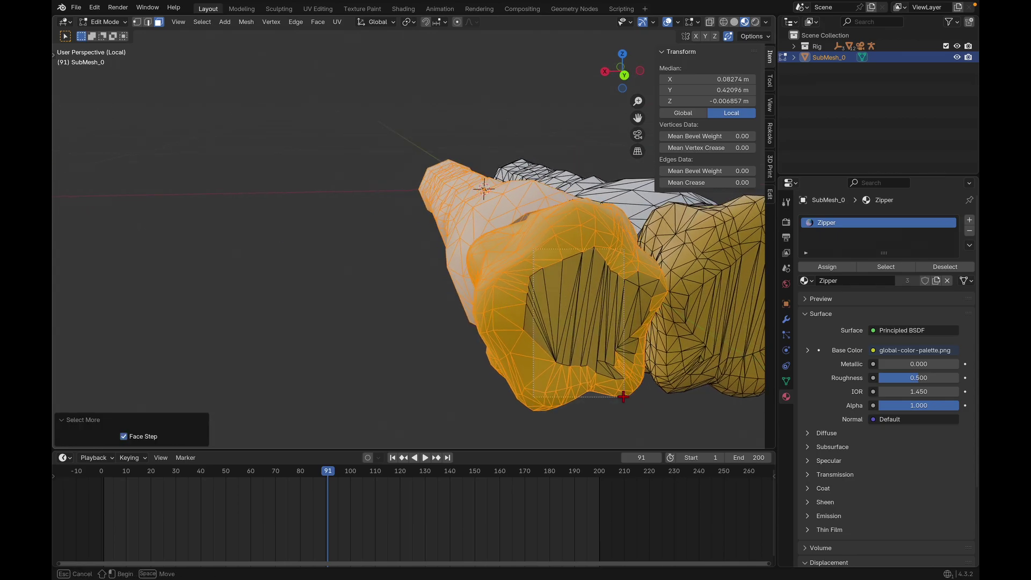
pyautogui.press('ctrl+KP_Add')
pyautogui.press('ctrl+KP_Add')
pyautogui.hscroll(15, 619, 383)
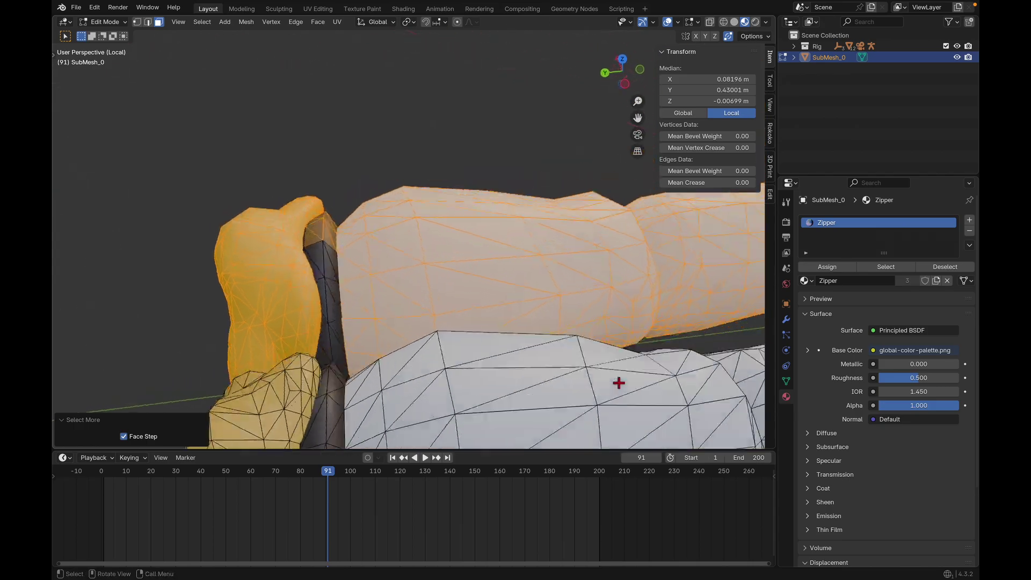
# Extend the selection over the dark band between the white segment and the yellow end, growing it along the band's underside.
pyautogui.keyDown('shift'); pyautogui.moveTo(299, 285); pyautogui.dragTo(386, 361); pyautogui.keyUp('shift')
pyautogui.press('ctrl+KP_Add')
pyautogui.hscroll(-8, 387, 360)
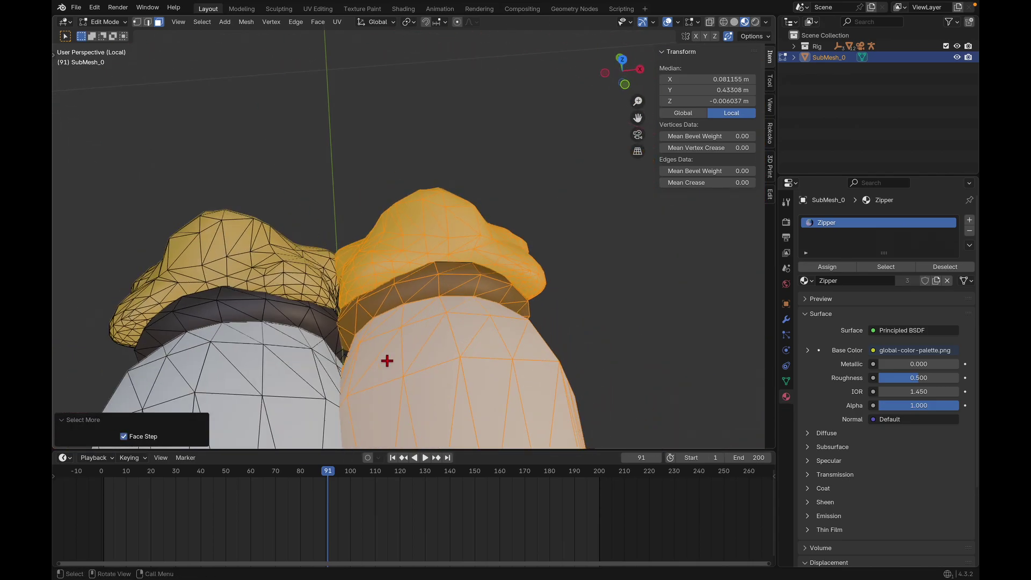
pyautogui.scroll(5, 387, 360)
pyautogui.scroll(-5, 387, 361)
pyautogui.hscroll(3, 387, 361)
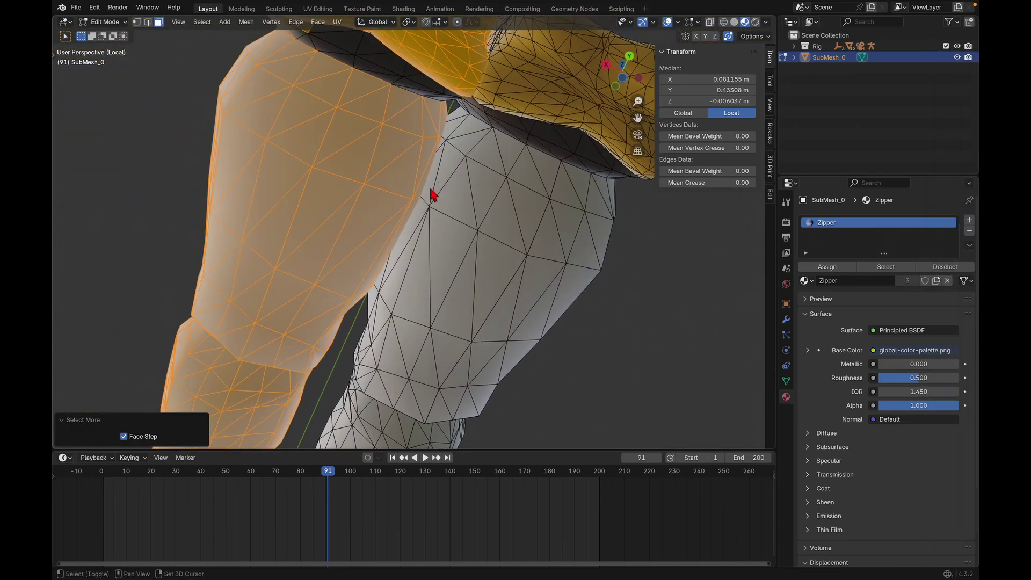
pyautogui.keyDown('shift'); pyautogui.scroll(5, 433, 194); pyautogui.keyUp('shift')
pyautogui.scroll(-6, 381, 123)
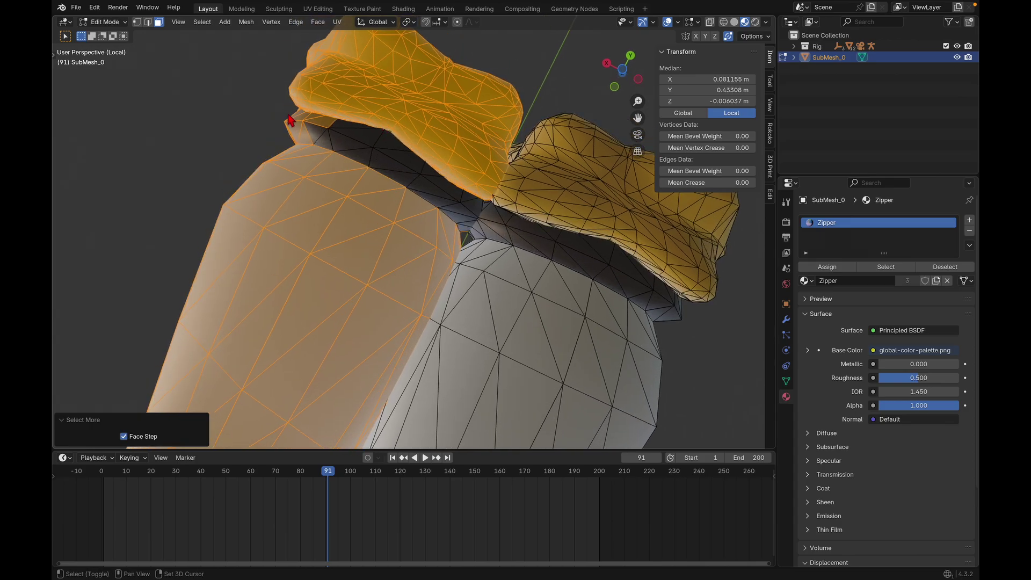
pyautogui.keyDown('shift'); pyautogui.moveTo(287, 116); pyautogui.dragTo(408, 225); pyautogui.keyUp('shift')
pyautogui.press('ctrl+KP_Add')
pyautogui.press('ctrl+KP_Add')
pyautogui.press('ctrl+KP_Add')
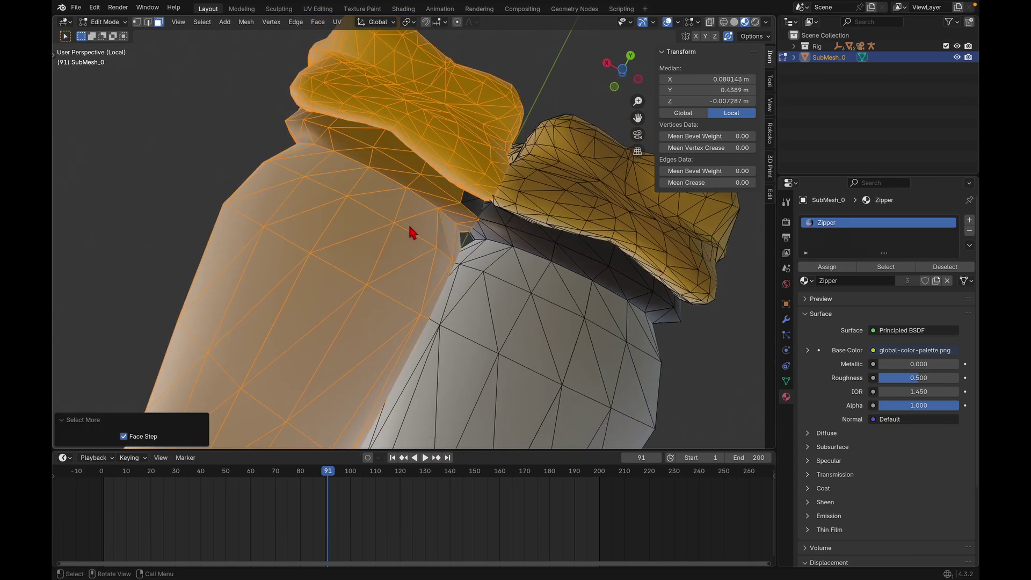
# Add the last unselected faces of the dark band, close to the other sleeve, and grow the selection once.
pyautogui.hscroll(8, 410, 228)
pyautogui.hscroll(-5, 445, 250)
pyautogui.scroll(-5, 445, 251)
pyautogui.keyDown('shift'); pyautogui.click(476, 265); pyautogui.keyUp('shift')
pyautogui.press('ctrl+KP_Add')
# Delete the selected sleeve by removing its vertices.
pyautogui.scroll(10, 481, 264)
pyautogui.hscroll(-10, 480, 266)
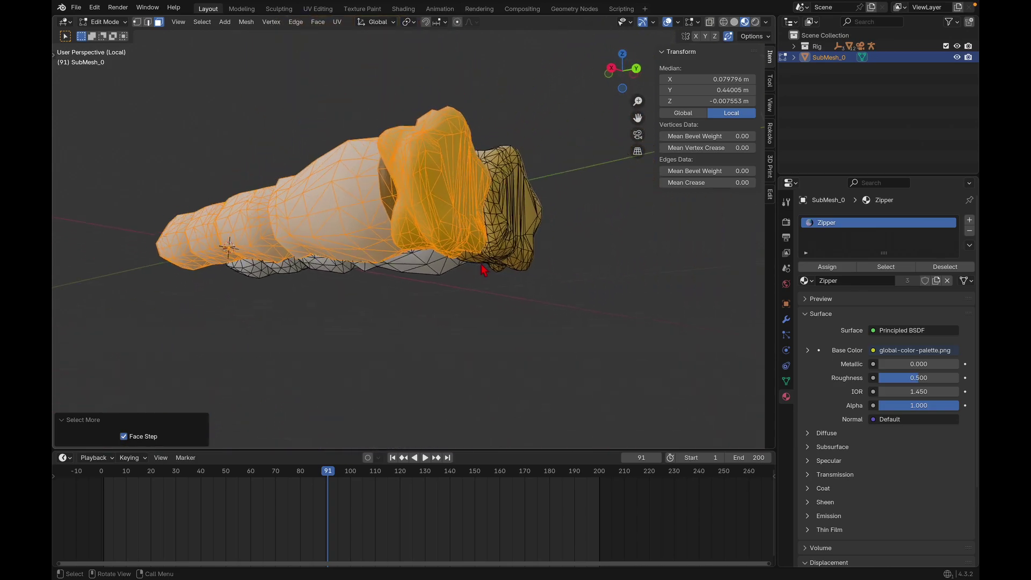
pyautogui.press('x')
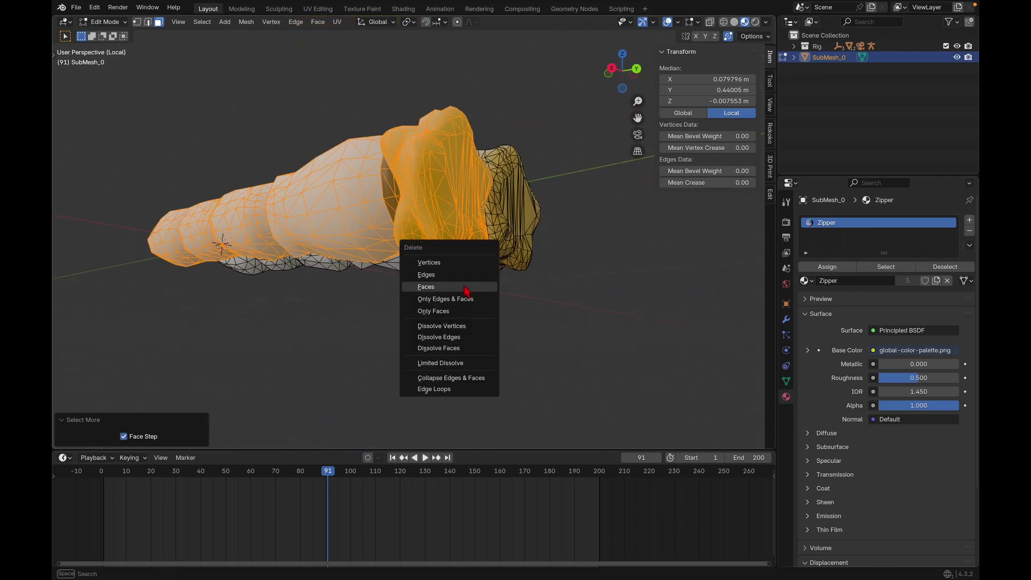
pyautogui.click(441, 263)
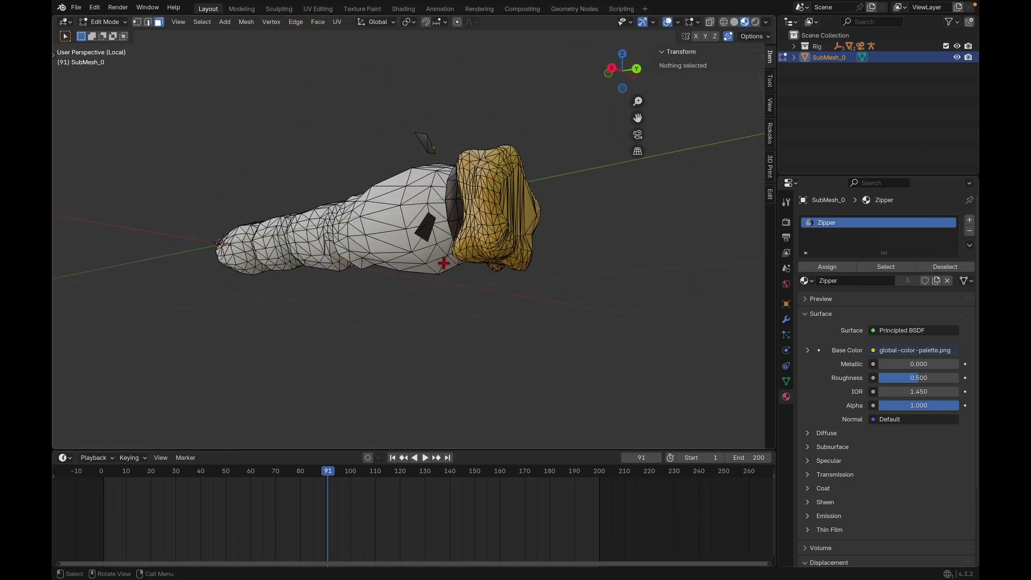
# Select and delete the loose leftover fragments floating beside the remaining sleeve.
pyautogui.hscroll(-10, 441, 257)
pyautogui.hscroll(-10, 444, 263)
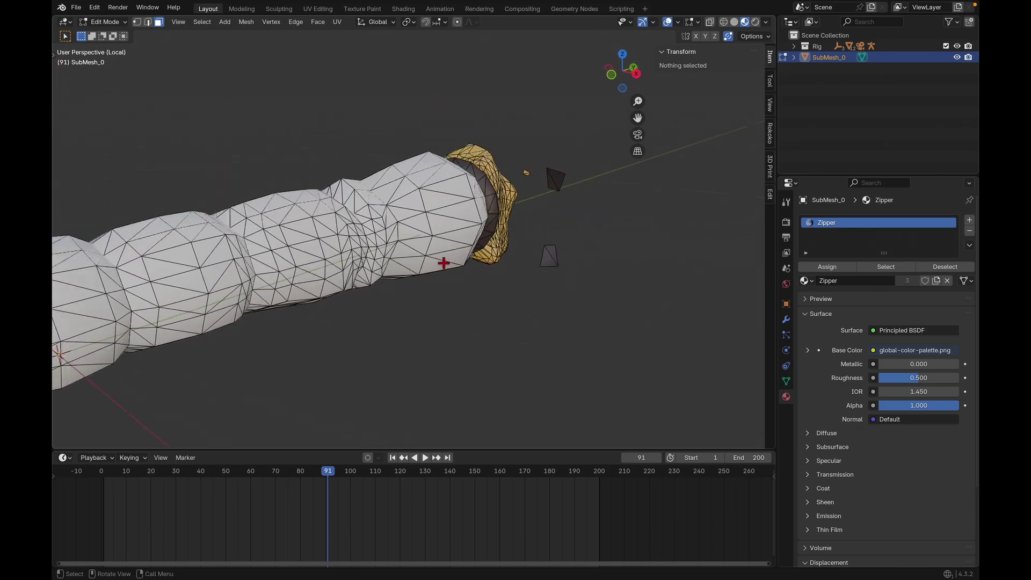
pyautogui.hscroll(-8, 443, 263)
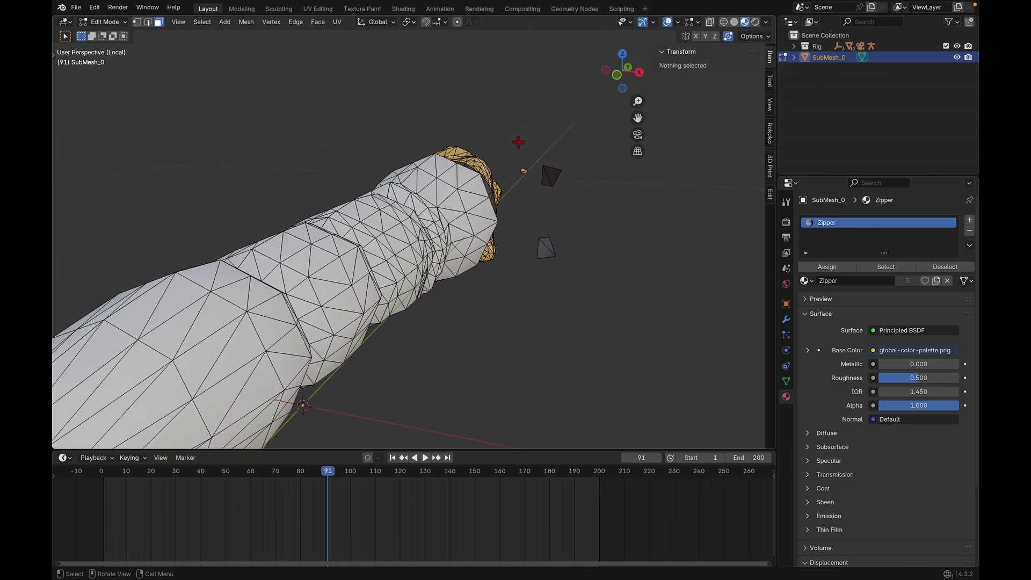
pyautogui.moveTo(516, 142); pyautogui.dragTo(600, 334)
pyautogui.press('x')
pyautogui.click(570, 131)
# Examine the remaining sleeve from several sides in Object Mode.
pyautogui.hscroll(-2, 569, 131)
pyautogui.hscroll(-10, 569, 131)
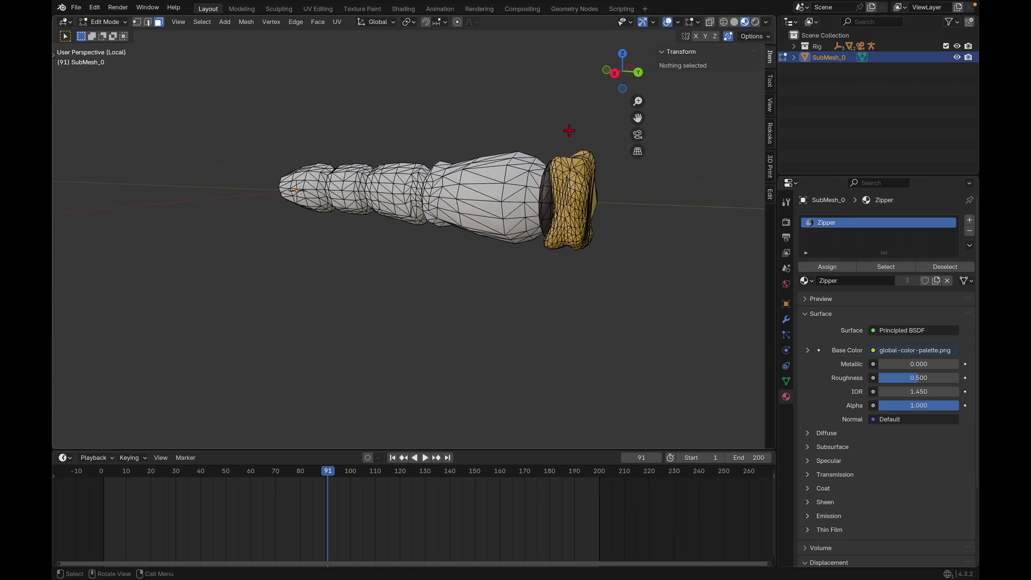
pyautogui.hscroll(-4, 569, 130)
pyautogui.press('Tab')
pyautogui.hscroll(-6, 570, 134)
pyautogui.hscroll(10, 571, 134)
pyautogui.hscroll(-12, 570, 135)
pyautogui.keyDown('shift'); pyautogui.hscroll(-6, 570, 134); pyautogui.keyUp('shift')
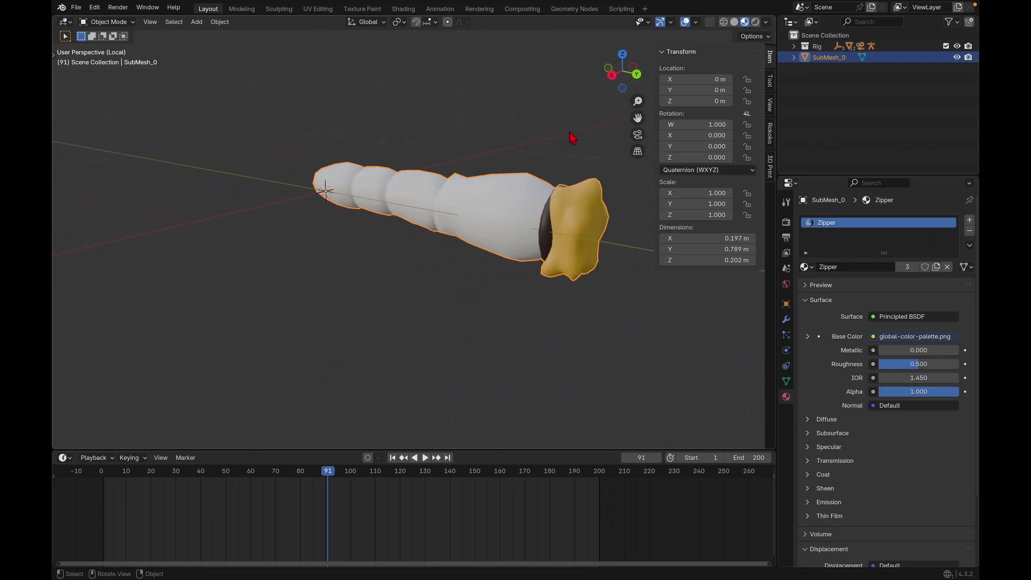
# In Edit Mode's right orthographic view, box-select the sleeve's three narrow white segments and grow the selection once.
pyautogui.press('Tab')
pyautogui.click(611, 76)
pyautogui.keyDown('shift'); pyautogui.hscroll(-6, 394, 223); pyautogui.keyUp('shift')
pyautogui.keyDown('shift'); pyautogui.hscroll(-4, 392, 223); pyautogui.keyUp('shift')
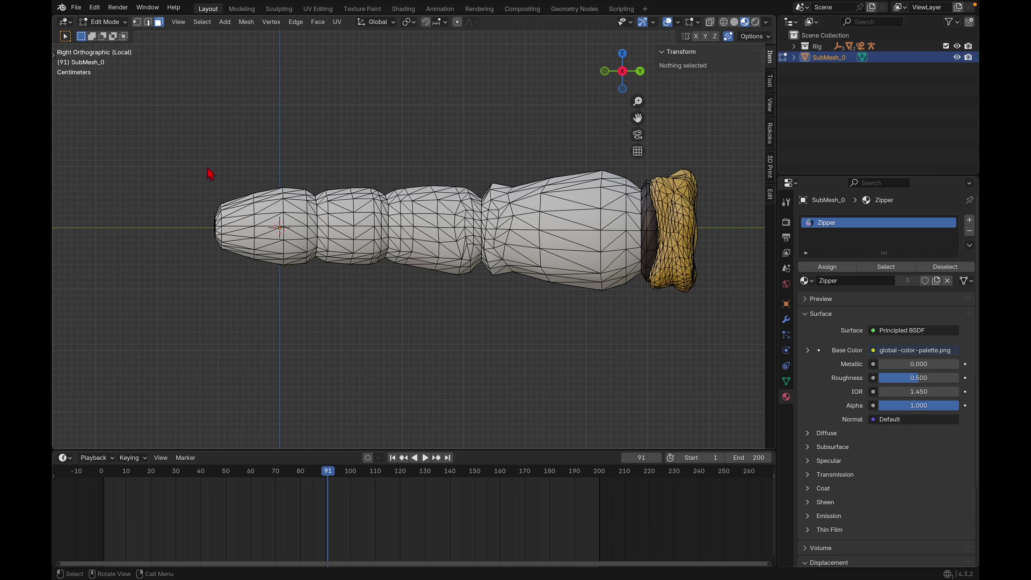
pyautogui.moveTo(188, 160); pyautogui.dragTo(458, 305)
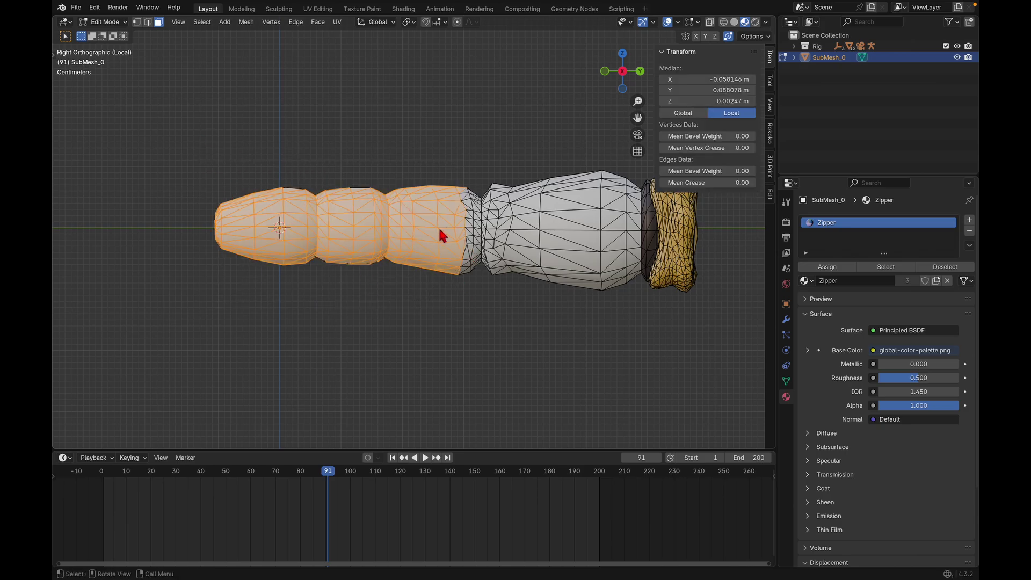
pyautogui.press('ctrl+KP_Add')
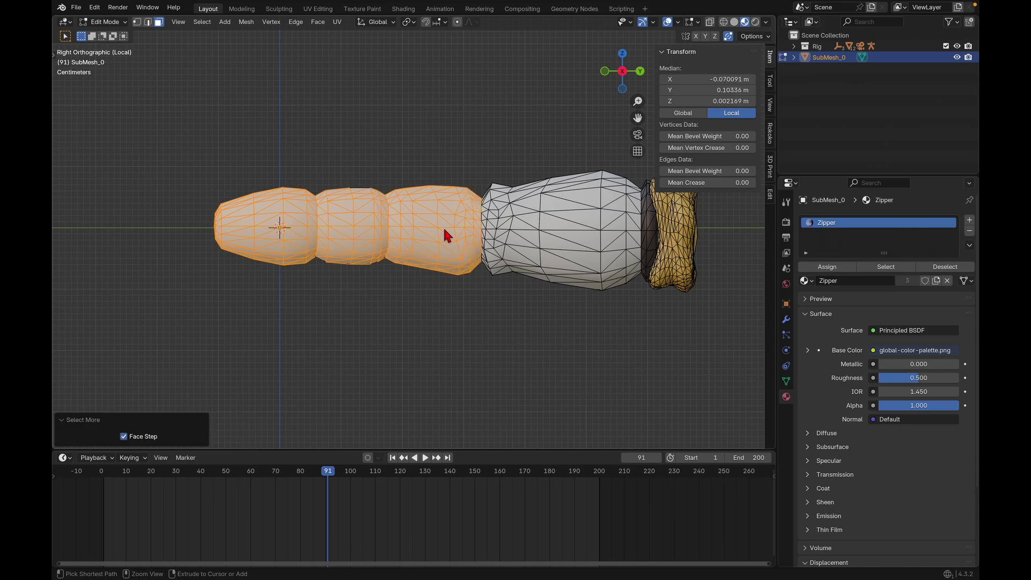
# Add the same three narrow segments' faces on the sleeve's opposite side and grow the selection once.
pyautogui.moveTo(443, 227); pyautogui.dragTo(570, 207, button='middle')
pyautogui.moveTo(488, 212)
pyautogui.mouseDown(button='middle')
pyautogui.moveTo(507, 209)
pyautogui.moveTo(379, 186)
pyautogui.moveTo(507, 211)
pyautogui.mouseUp(button='middle')
pyautogui.keyDown('shift'); pyautogui.moveTo(450, 133); pyautogui.dragTo(608, 338); pyautogui.keyUp('shift')
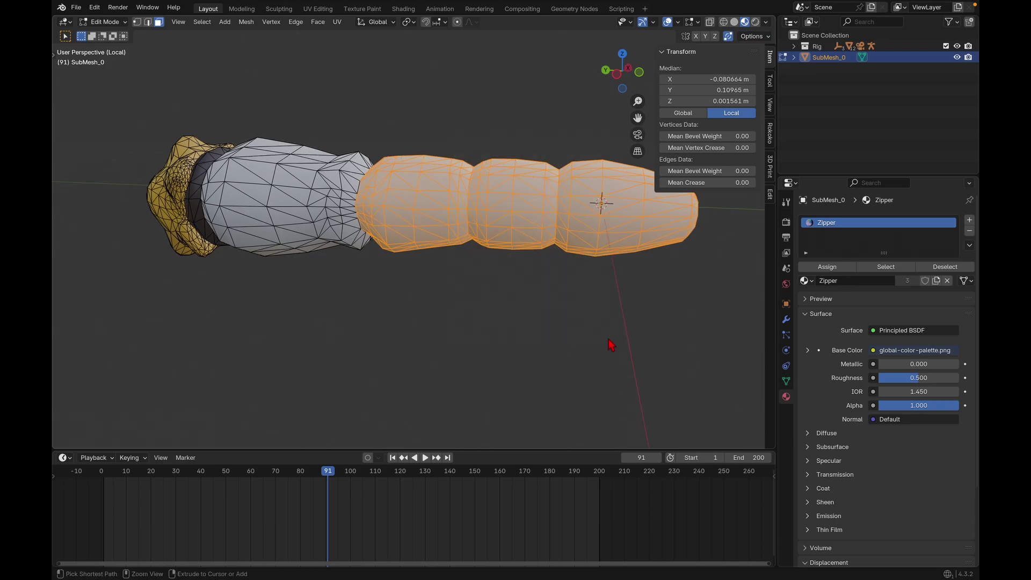
pyautogui.press('ctrl+KP_Add')
pyautogui.moveTo(608, 340); pyautogui.dragTo(641, 340, button='middle')
pyautogui.scroll(-1, 611, 345)
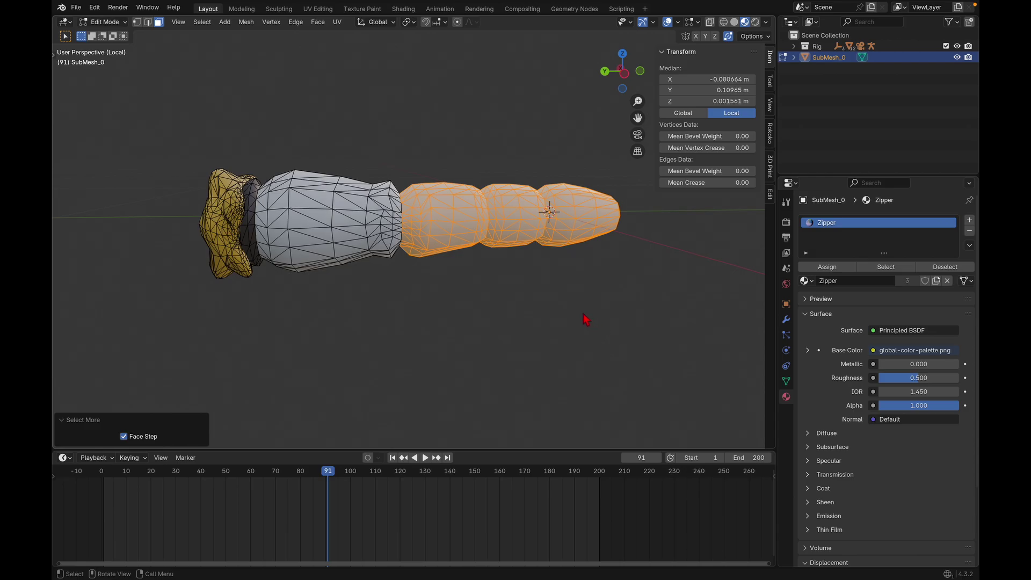
# Separate the selected three segments into their own object and return to Object Mode.
pyautogui.press('p')
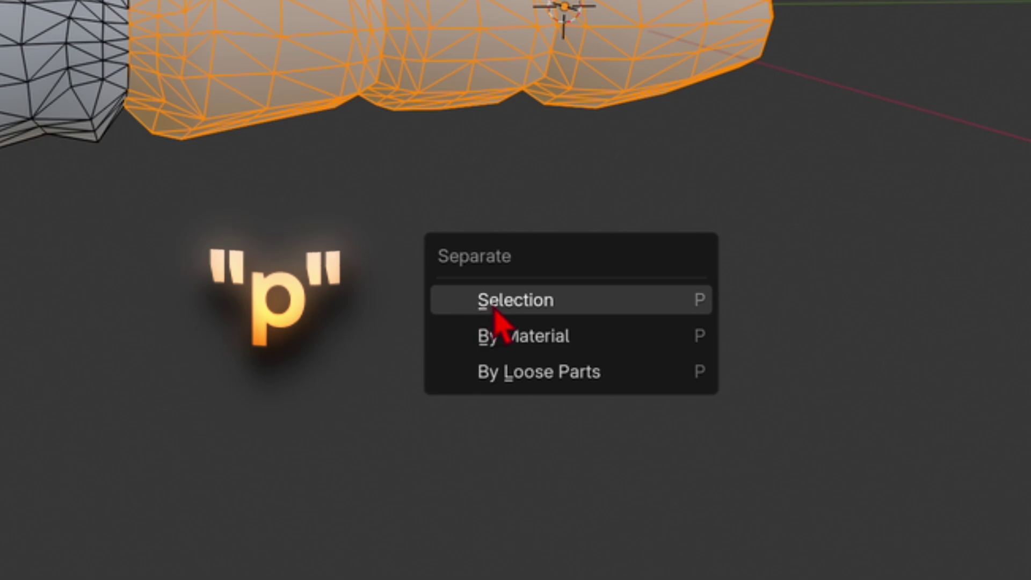
pyautogui.click(487, 300)
pyautogui.press('Tab')
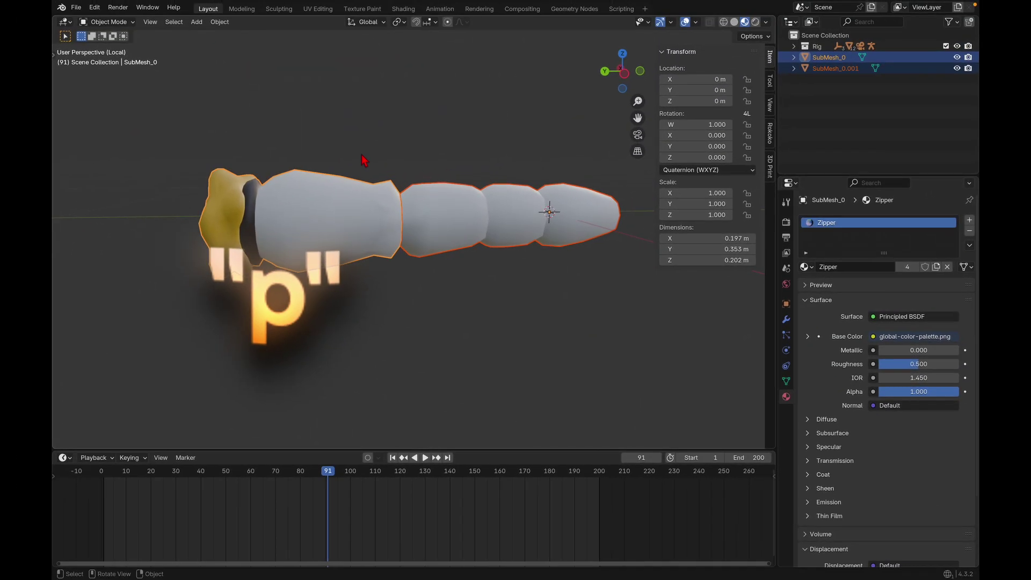
# Check that the upper and lower sleeve parts can be moved separately, cancelling each test move.
pyautogui.click(450, 202)
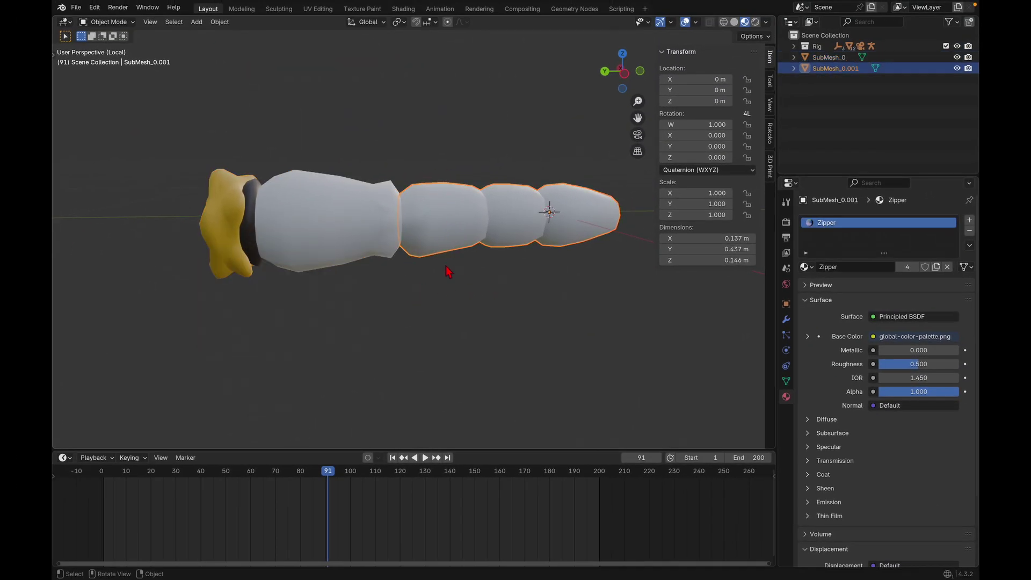
pyautogui.press('g')
pyautogui.press('Escape')
pyautogui.click(332, 223)
pyautogui.press('g')
pyautogui.press('Escape')
# Leave local view to show the whole character and select both sleeve parts.
pyautogui.moveTo(257, 134); pyautogui.dragTo(274, 170, button='middle')
pyautogui.press('KP_Divide')
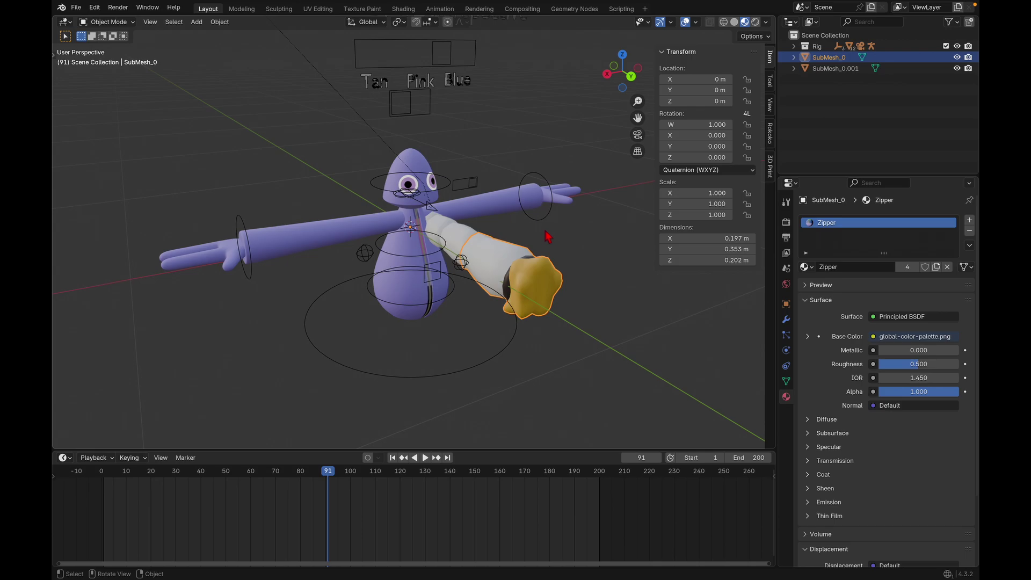
pyautogui.keyDown('shift'); pyautogui.click(463, 239); pyautogui.keyUp('shift')
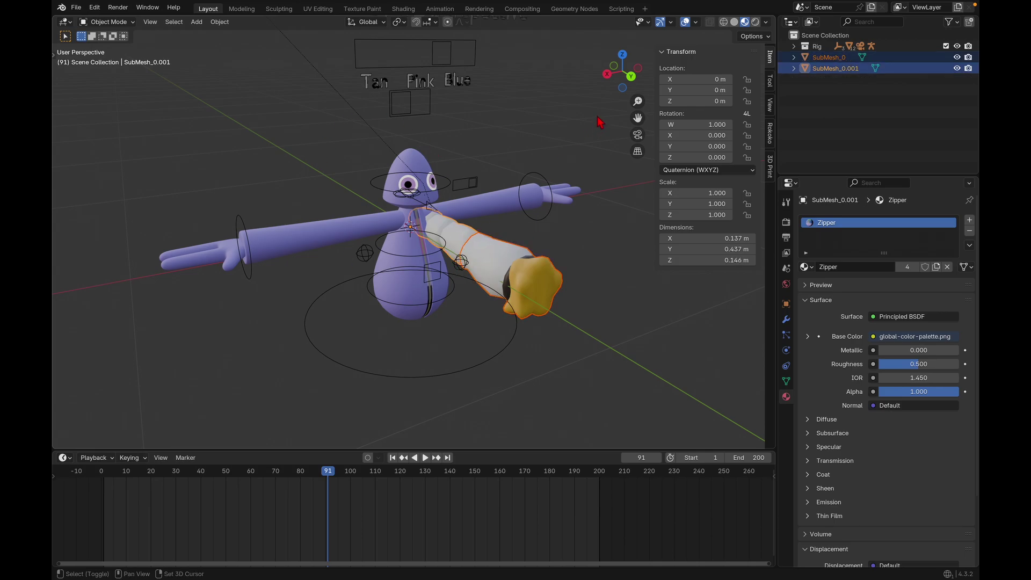
# Rotate both sleeve parts by 90° in the right orthographic view.
pyautogui.click(609, 77)
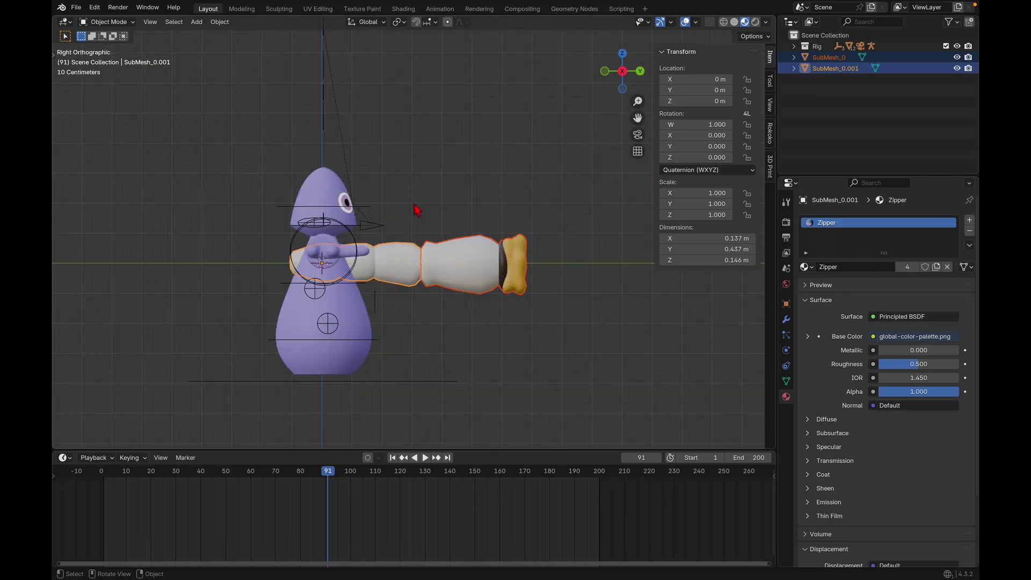
pyautogui.press('r')
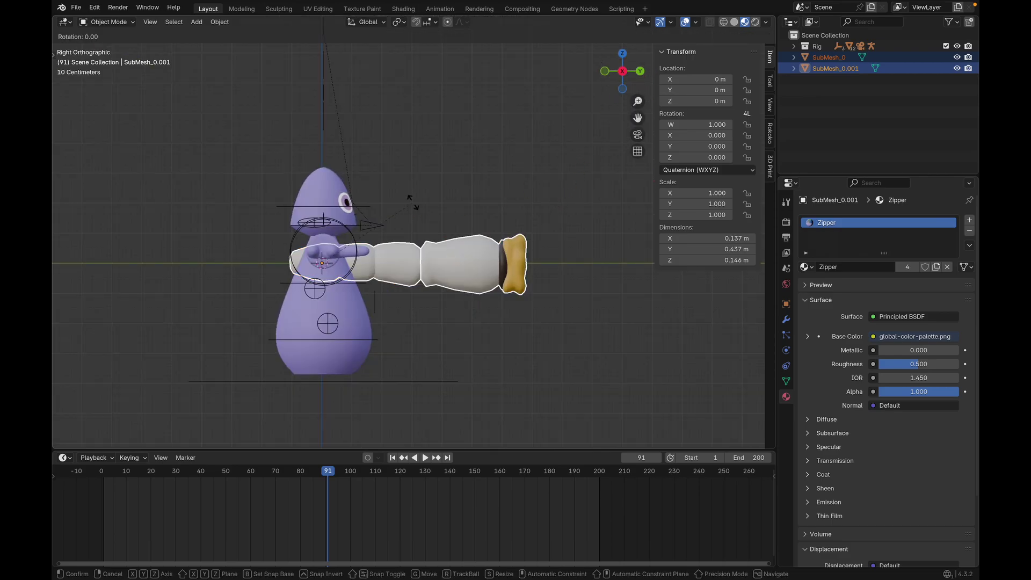
pyautogui.write('90')
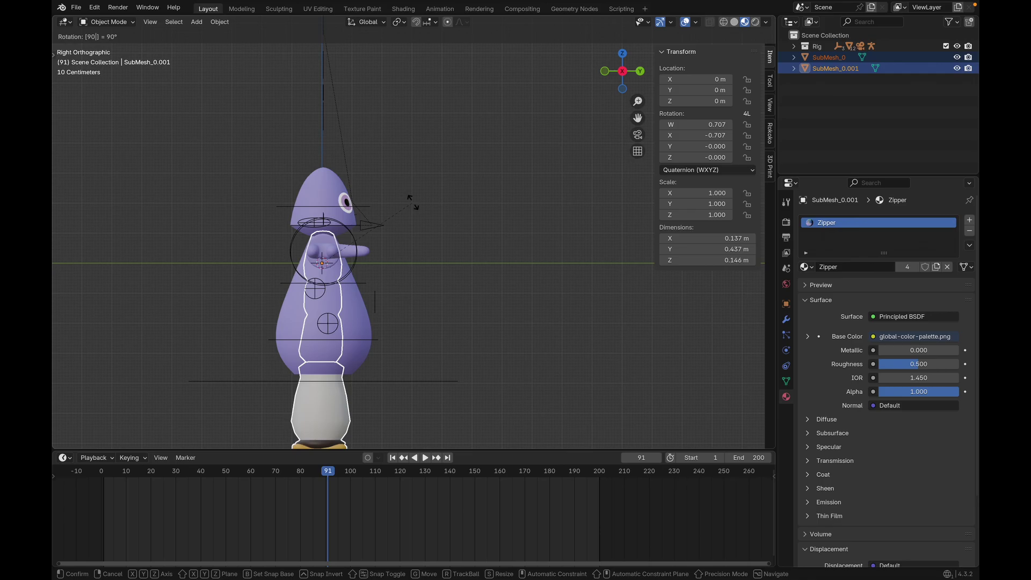
pyautogui.press('Return')
# Rotate both sleeve parts by -90° in the back orthographic view so they point along the character's left arm.
pyautogui.click(639, 71)
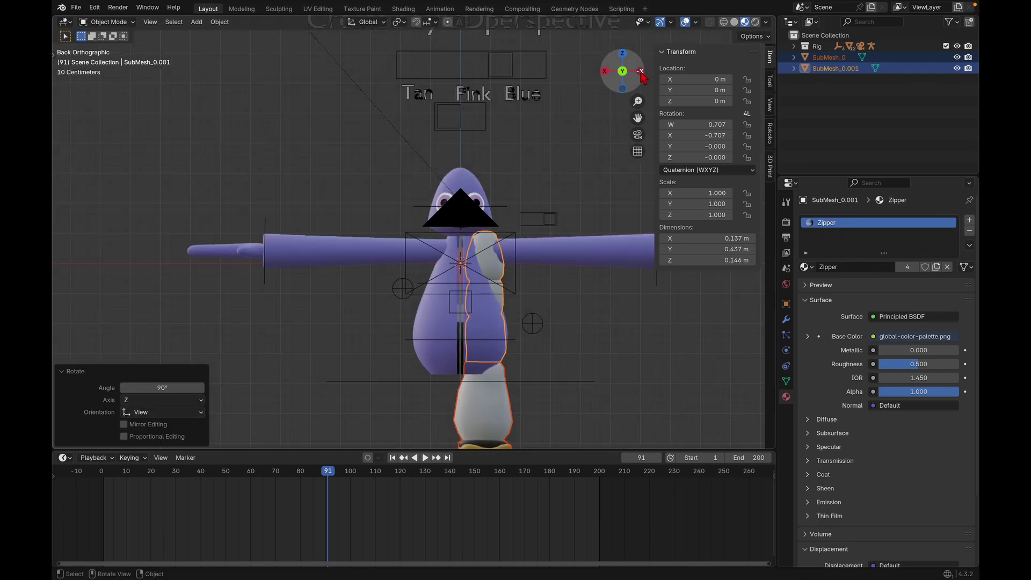
pyautogui.keyDown('shift'); pyautogui.hscroll(5, 539, 194); pyautogui.keyUp('shift')
pyautogui.write('r90')
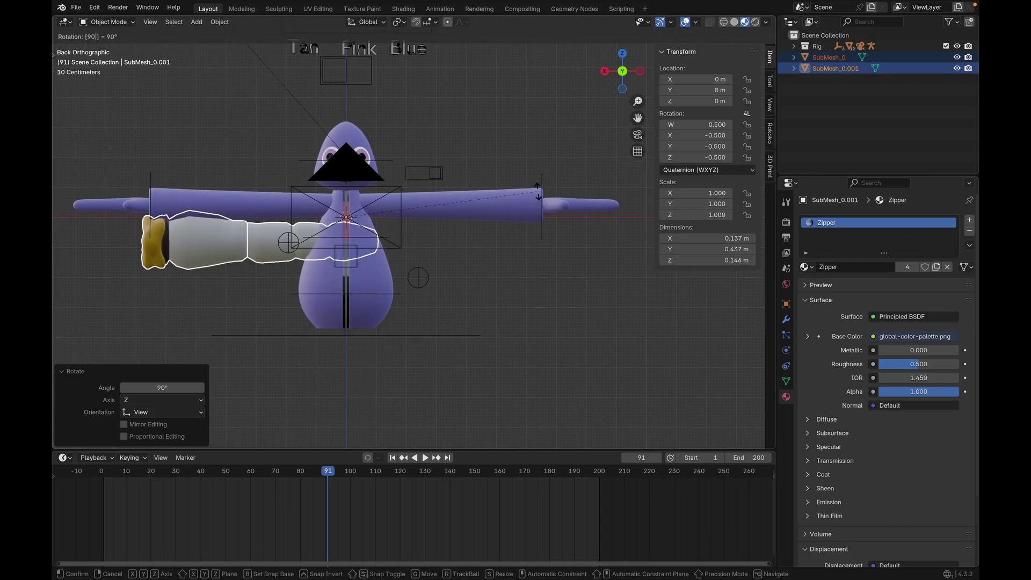
pyautogui.press('-')
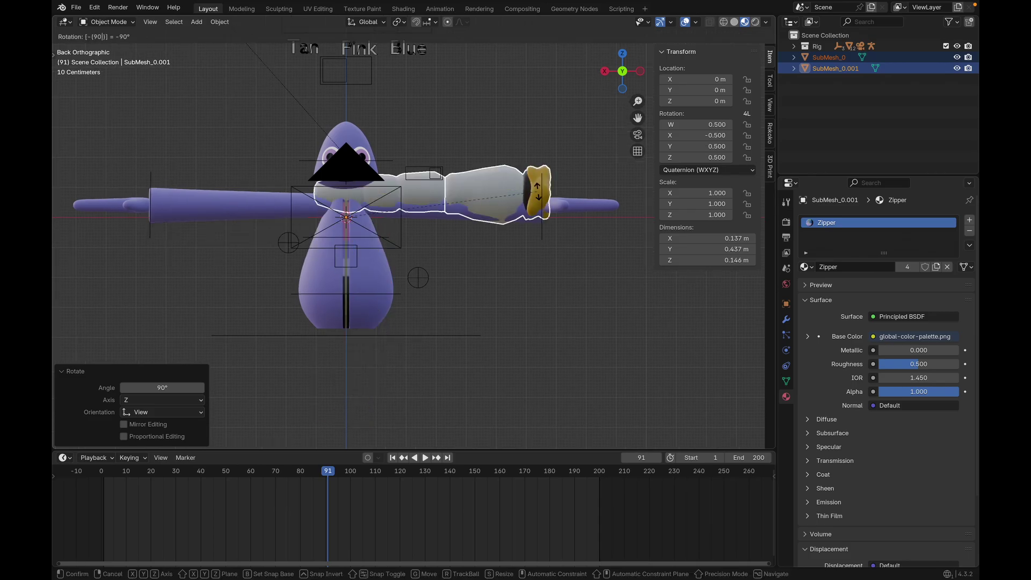
pyautogui.press('Return')
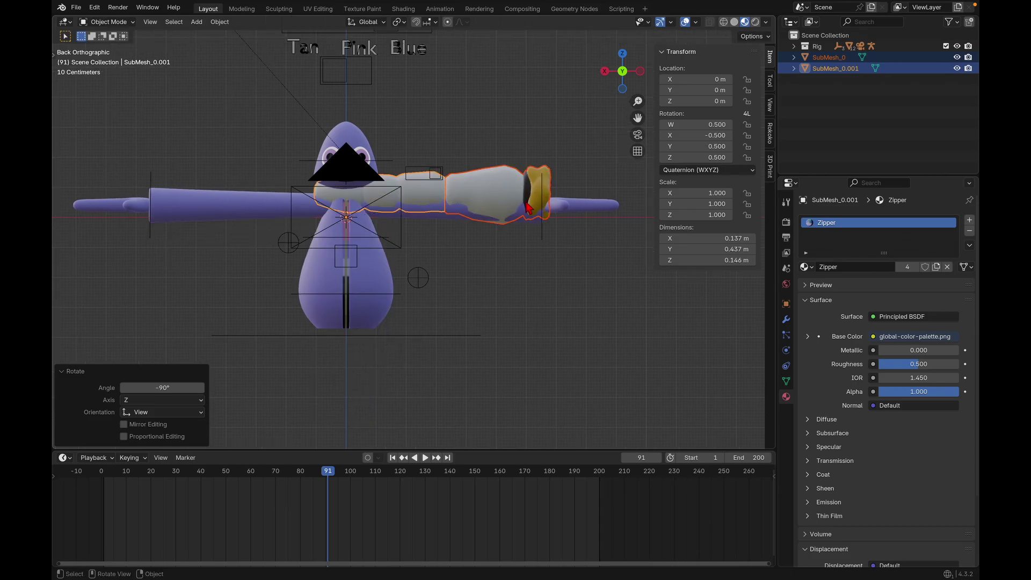
# Move both sleeve parts down onto the character's left arm, scale them to about 0.863 and shift them along the X axis.
pyautogui.press('g')
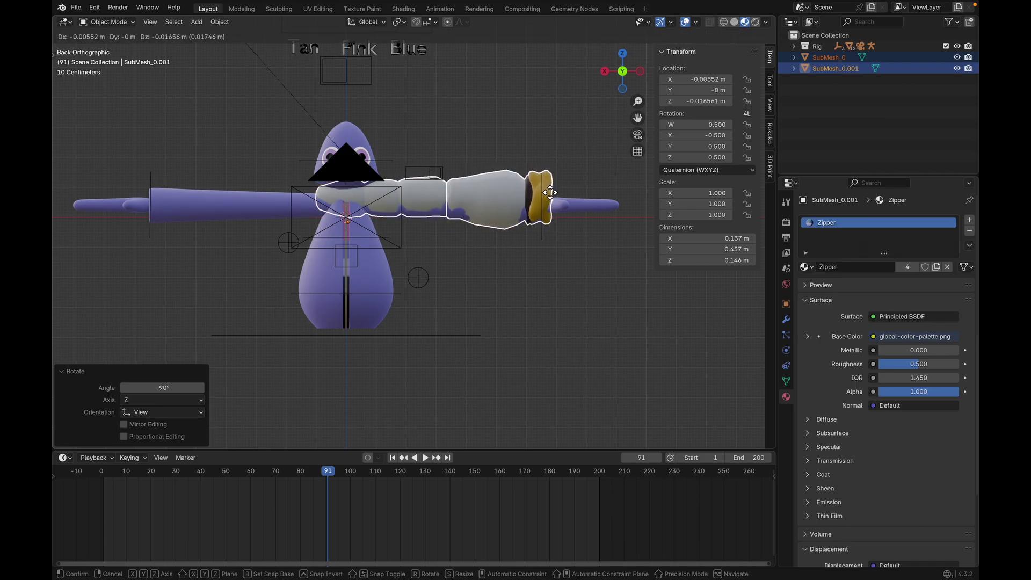
pyautogui.press('s')
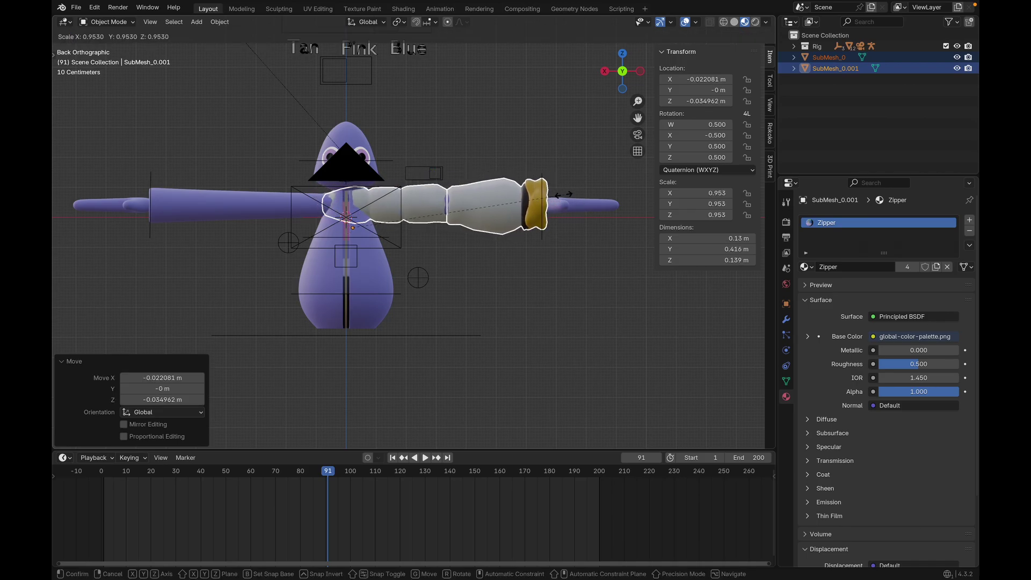
pyautogui.click(549, 201)
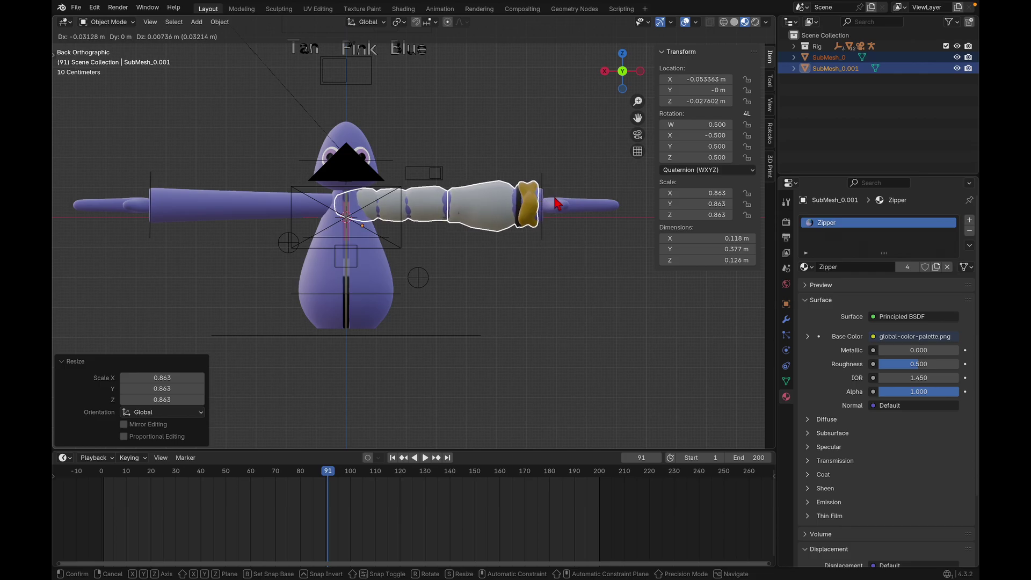
pyautogui.click(569, 203)
pyautogui.press('g')
pyautogui.press('x')
pyautogui.click(575, 201)
# Rescale both sleeve parts to about 1.070 in X and Z and 0.877 in Y, and shift them to cover the arm.
pyautogui.press('s')
pyautogui.click(583, 200)
pyautogui.press('g')
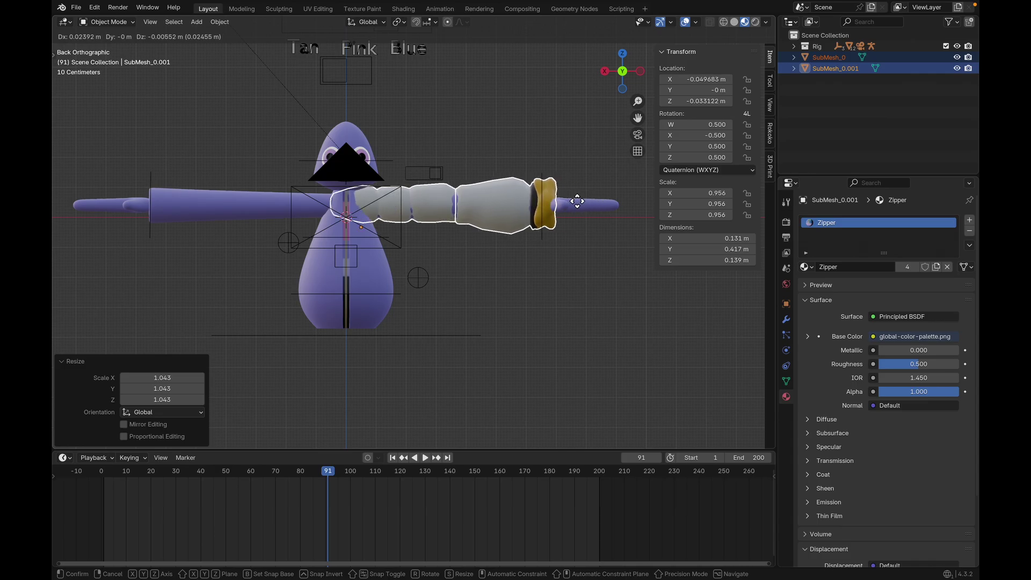
pyautogui.click(566, 200)
pyautogui.press('s')
pyautogui.click(562, 197)
pyautogui.press('g')
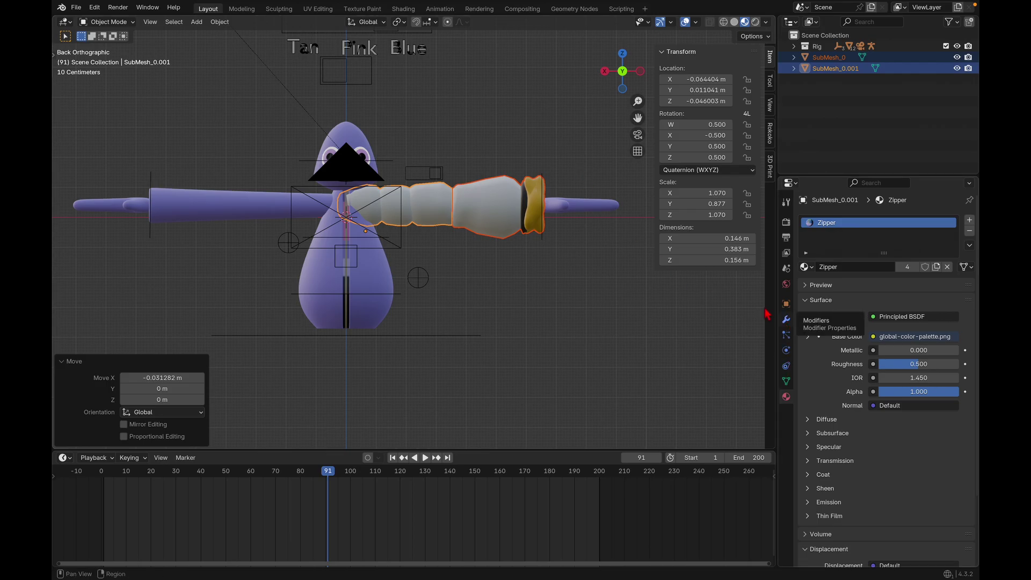
# Mirror the upper sleeve on the X axis with a Mirror modifier using the head (Head.003) as mirror object, and apply it.
pyautogui.click(786, 319)
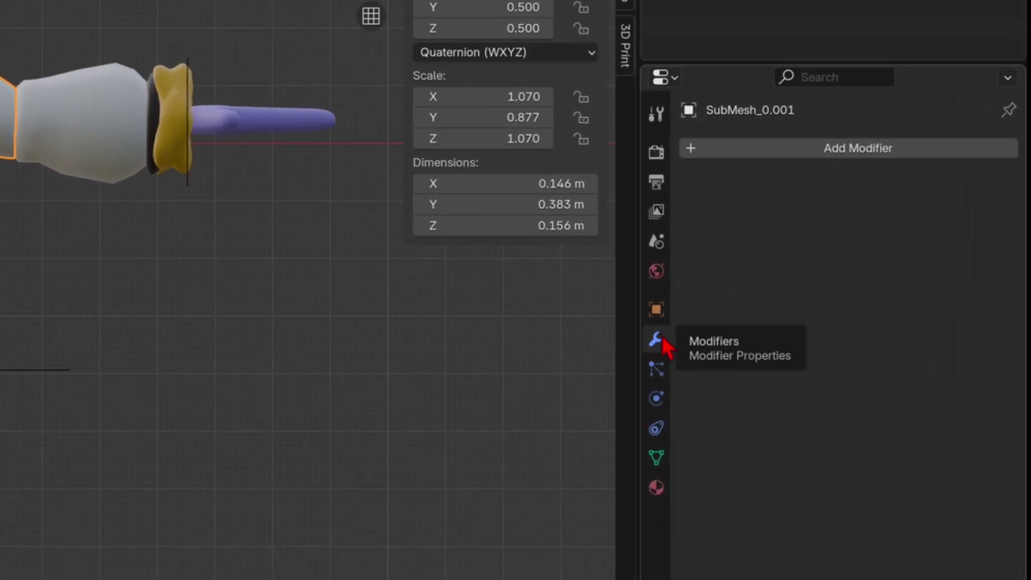
pyautogui.click(797, 153)
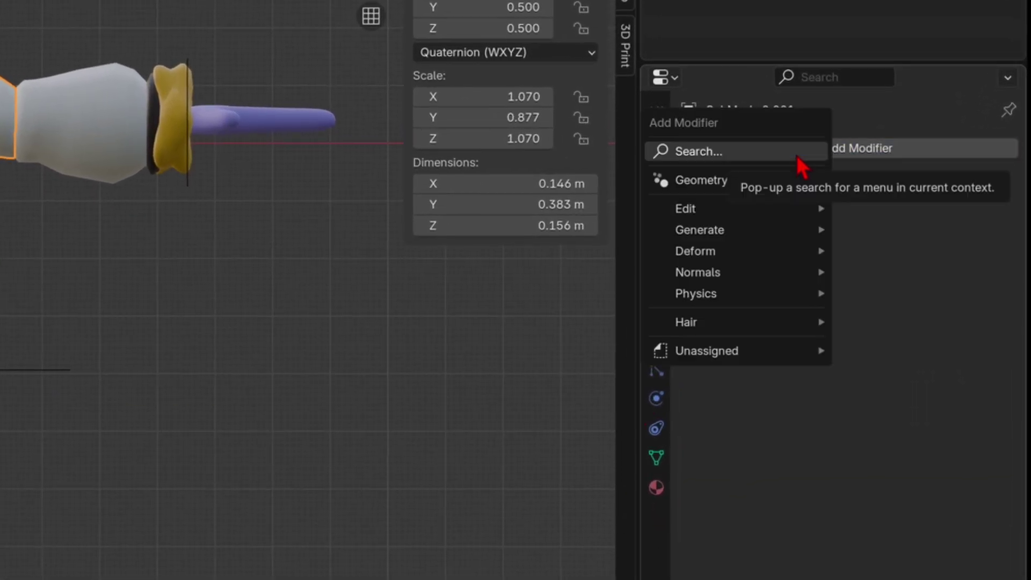
pyautogui.click(798, 152)
pyautogui.write('mirr')
pyautogui.press('Return')
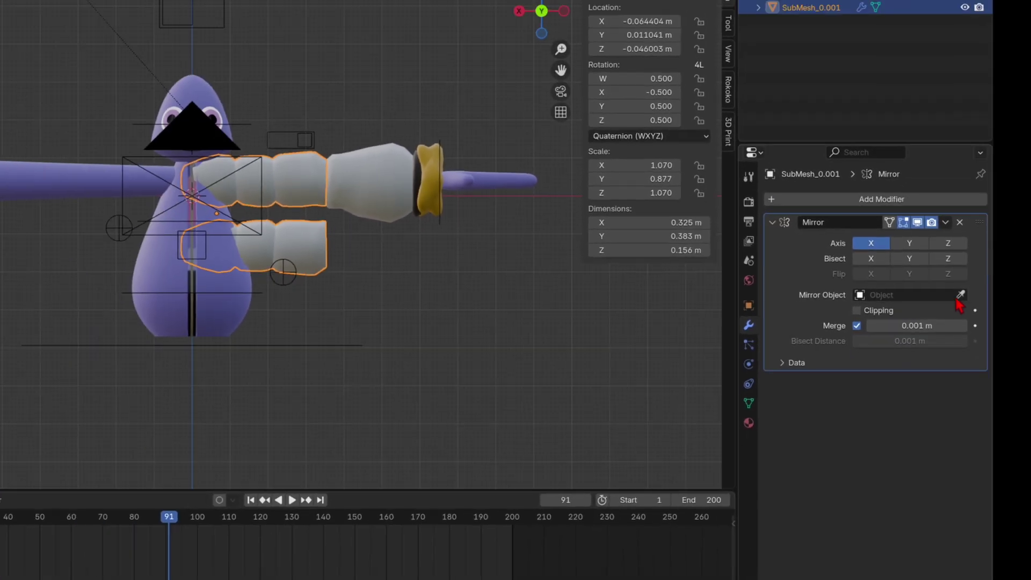
pyautogui.click(960, 294)
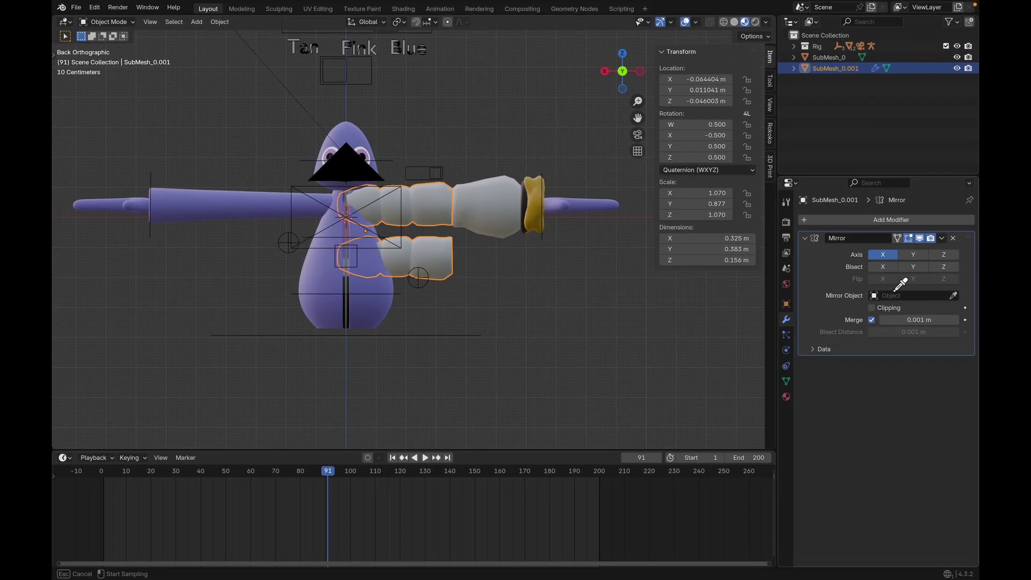
pyautogui.click(355, 132)
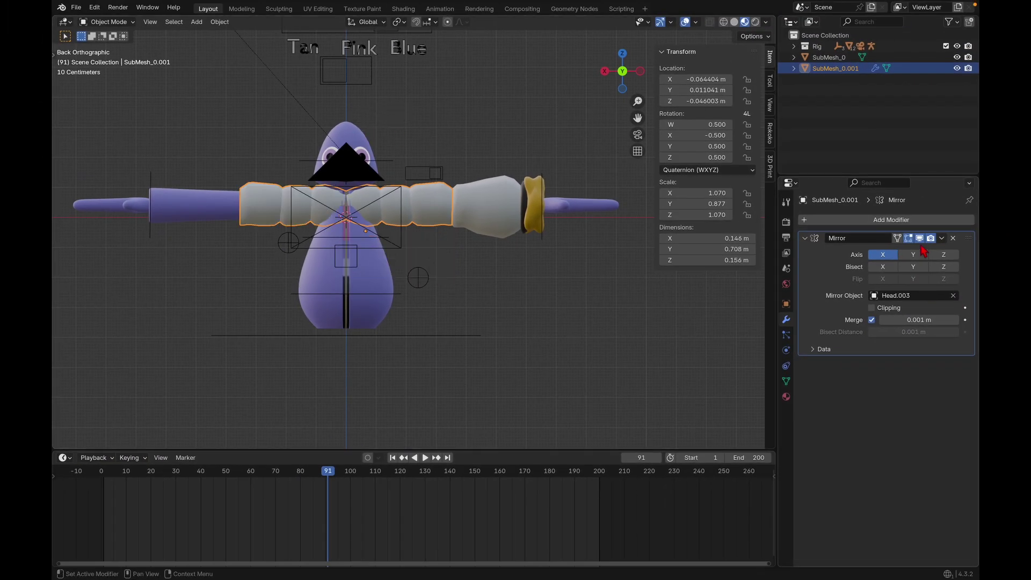
pyautogui.hotkey('ctrl', 'a')
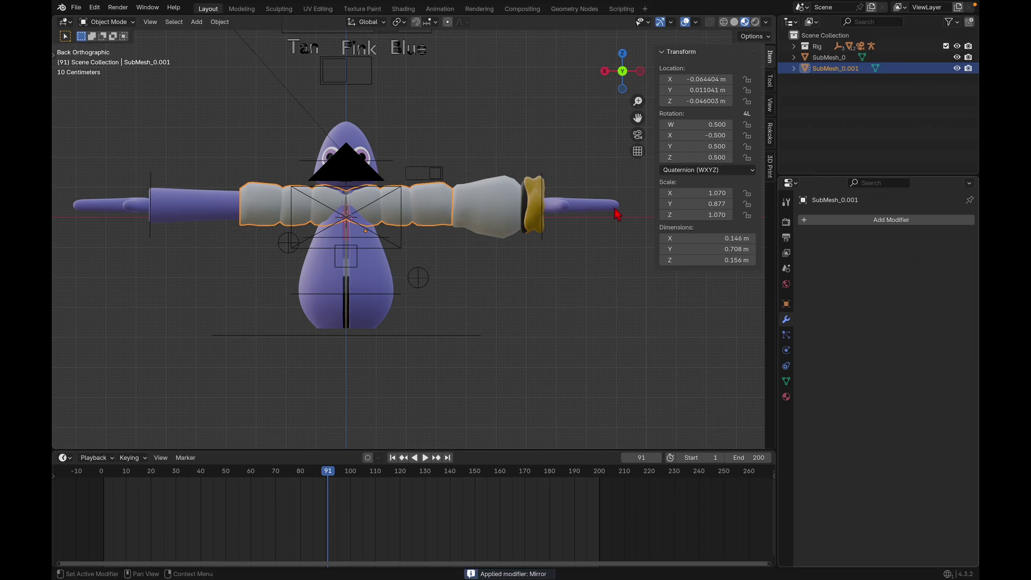
# Add a Mirror modifier to the lower sleeve with Head.003 as mirror object, and apply it.
pyautogui.click(494, 208)
pyautogui.click(889, 220)
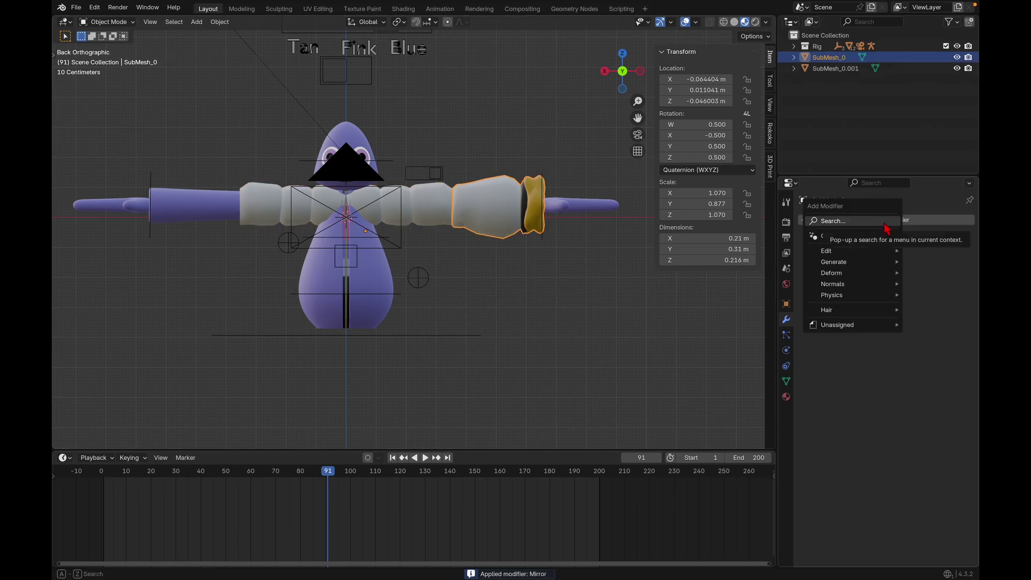
pyautogui.write('mir')
pyautogui.press('Return')
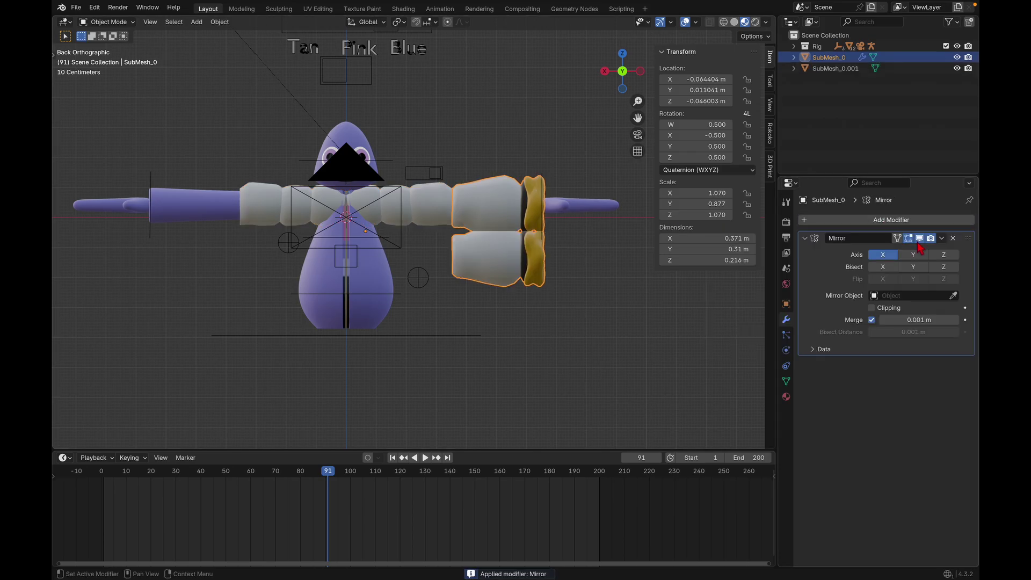
pyautogui.click(953, 296)
pyautogui.click(371, 135)
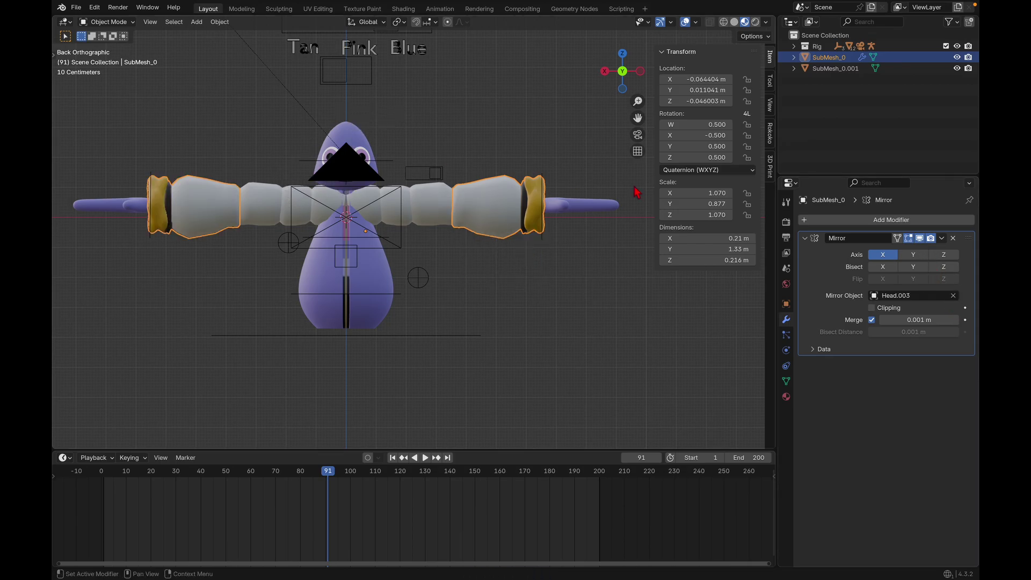
pyautogui.hotkey('ctrl', 'a')
# Isolate the mirrored lower sleeves and separate the one on the character's right arm into its own object.
pyautogui.moveTo(230, 189)
pyautogui.keyDown('shift'); pyautogui.mouseDown(button='middle')
pyautogui.moveTo(358, 189)
pyautogui.moveTo(284, 187)
pyautogui.moveTo(345, 193)
pyautogui.mouseUp(button='middle'); pyautogui.keyUp('shift')
pyautogui.press('/')
pyautogui.press('Tab')
pyautogui.press('z')
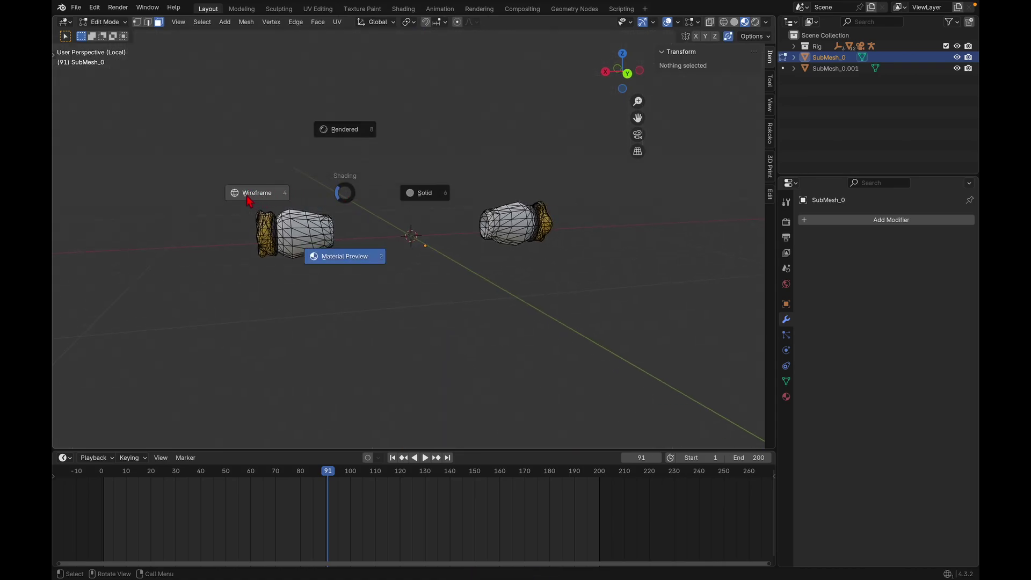
pyautogui.click(247, 196)
pyautogui.moveTo(207, 179)
pyautogui.mouseDown()
pyautogui.moveTo(318, 253)
pyautogui.moveTo(373, 310)
pyautogui.mouseUp()
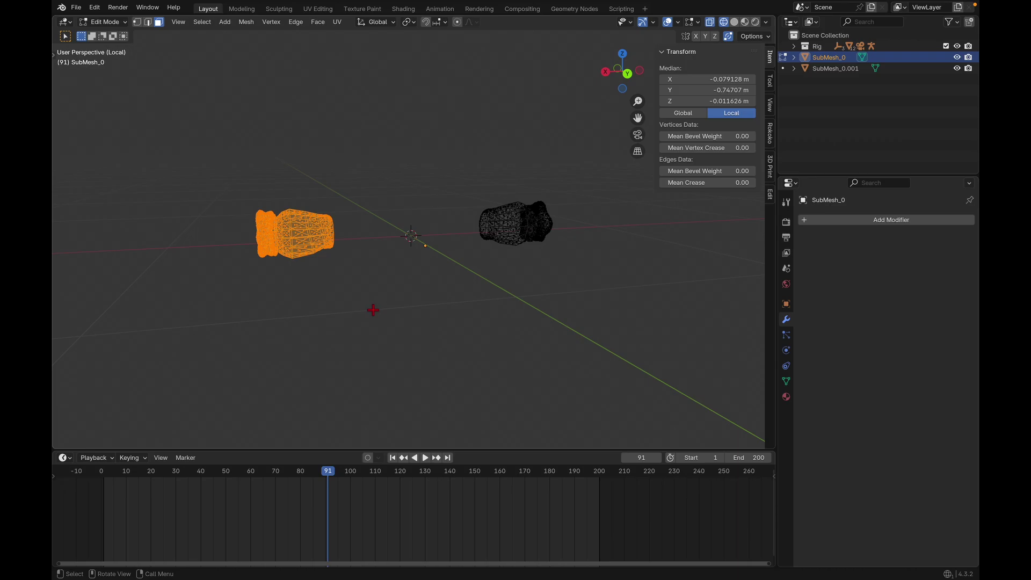
pyautogui.press('p')
pyautogui.click(372, 308)
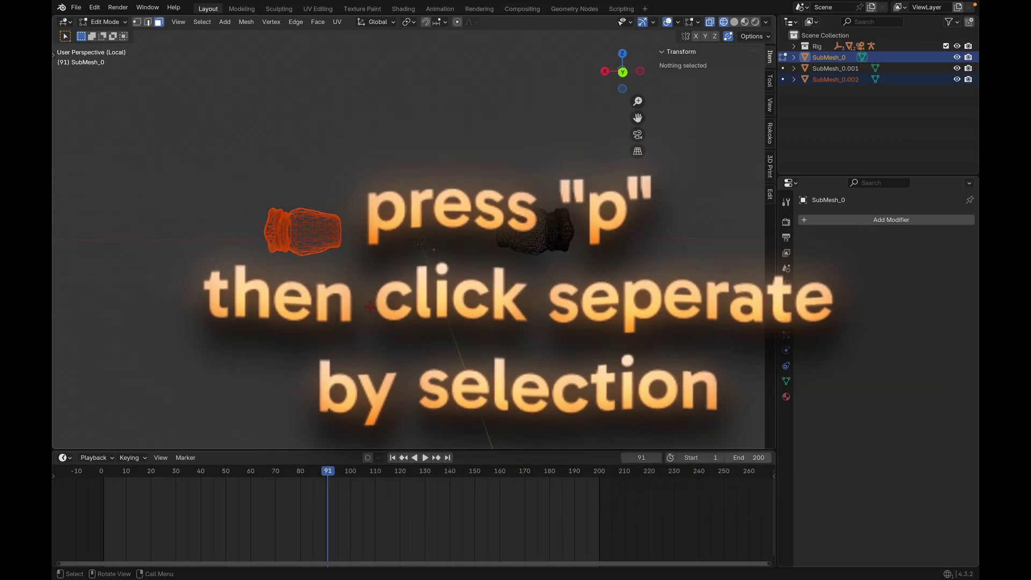
pyautogui.press('Tab')
pyautogui.press('/')
pyautogui.press('z')
pyautogui.click(319, 217)
# Isolate the mirrored upper sleeve in local view and open its mesh in Edit Mode.
pyautogui.click(314, 194)
pyautogui.press('/')
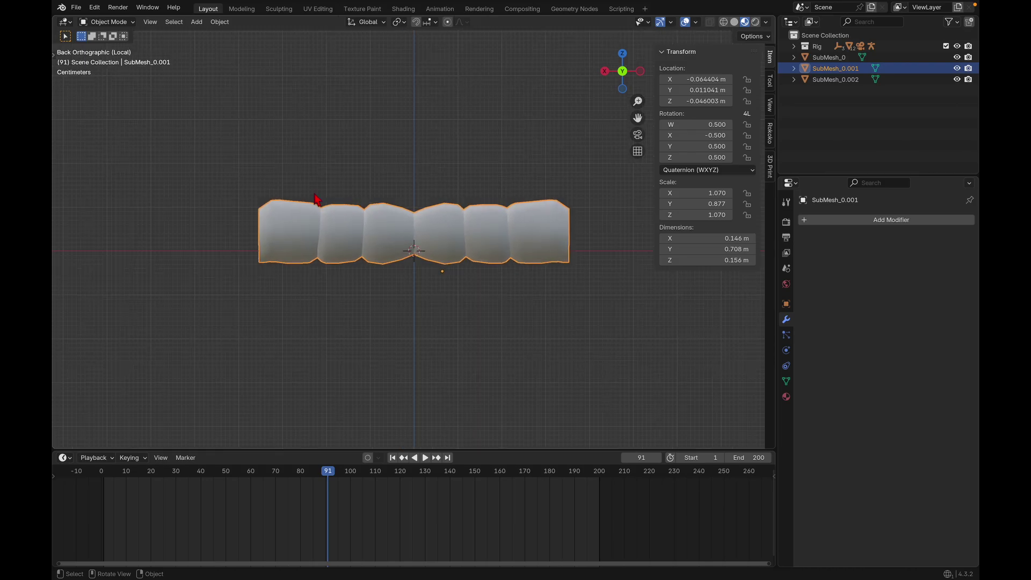
pyautogui.moveTo(314, 194); pyautogui.dragTo(389, 193, button='middle')
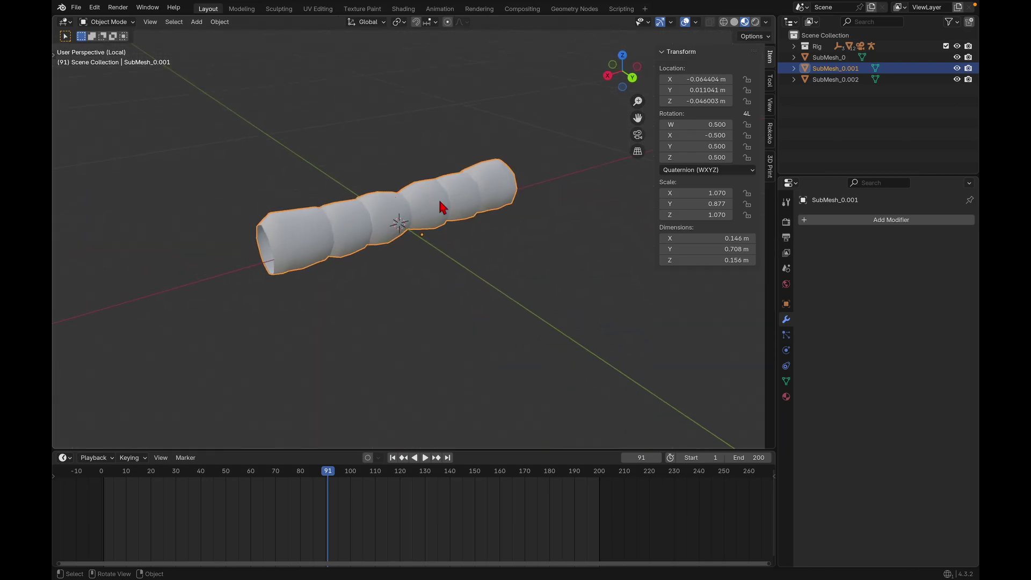
pyautogui.press('Tab')
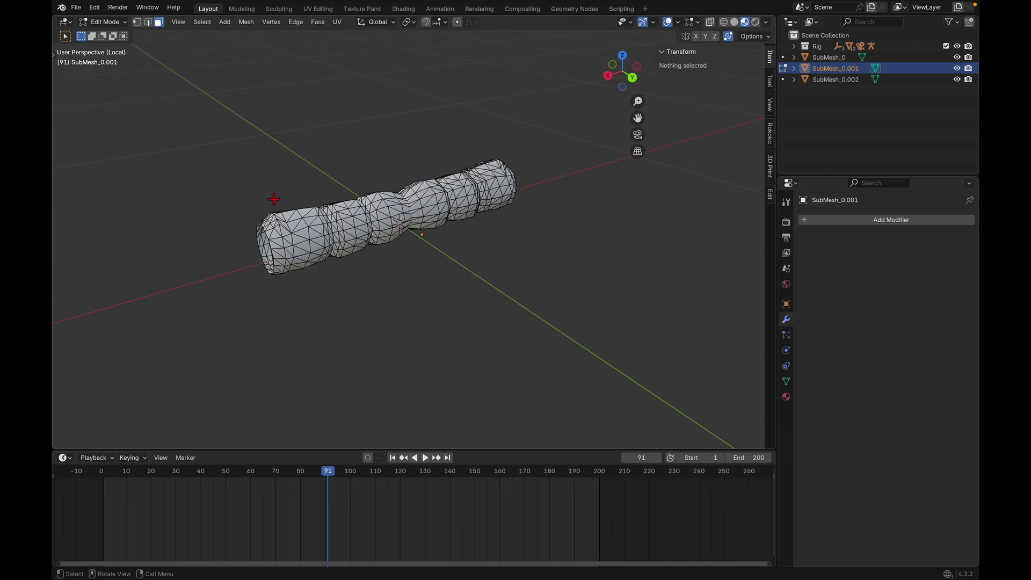
# Try to separate the right-arm half of the upper sleeve using a box selection grown outward.
pyautogui.moveTo(271, 200); pyautogui.dragTo(375, 269)
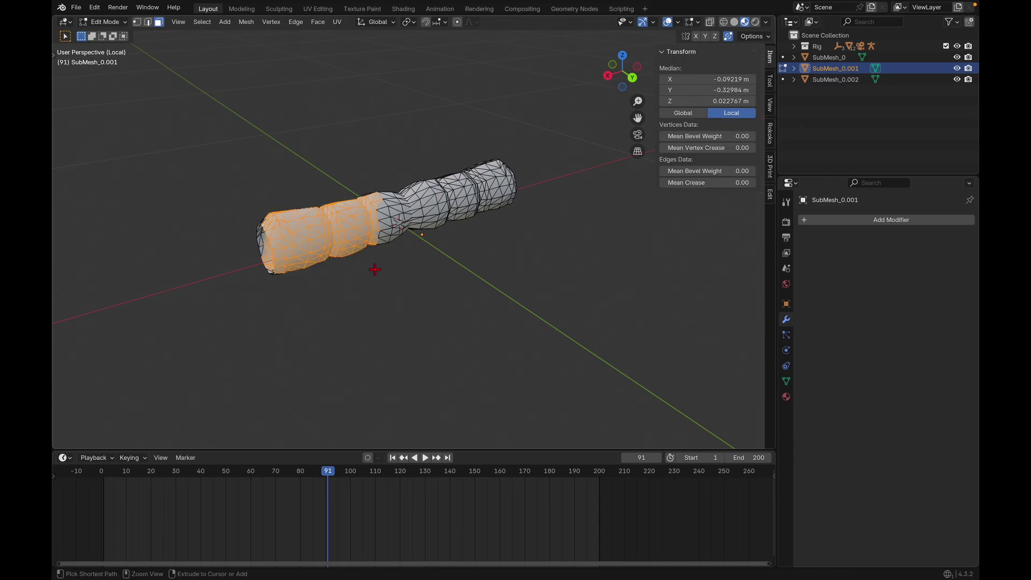
pyautogui.press('ctrl+KP_Add')
pyautogui.moveTo(375, 269); pyautogui.dragTo(375, 269, button='middle')
pyautogui.press('p')
pyautogui.click(358, 267)
pyautogui.moveTo(441, 249); pyautogui.dragTo(441, 272, button='middle')
pyautogui.moveTo(358, 267); pyautogui.dragTo(341, 256, button='middle')
pyautogui.click(418, 245)
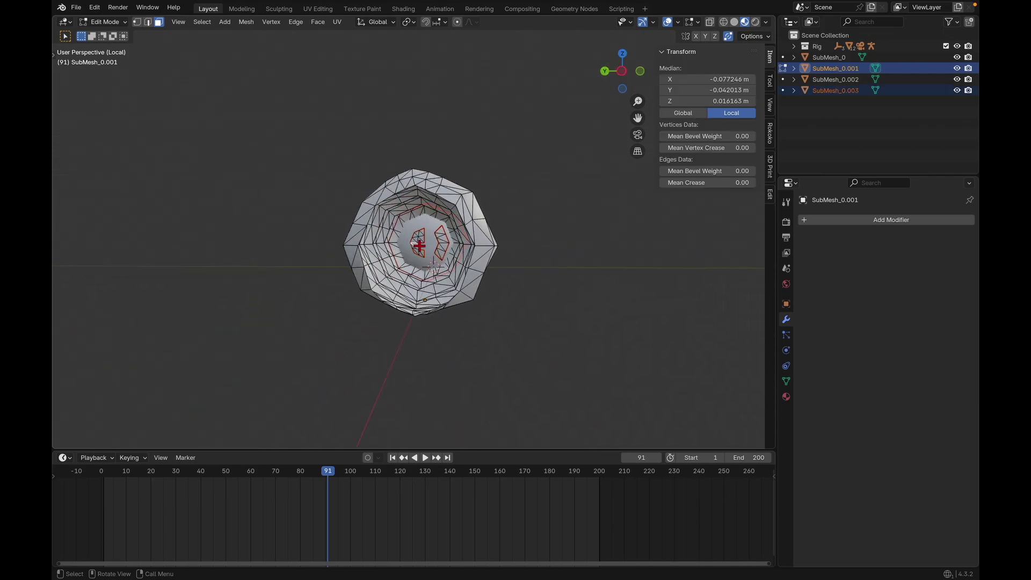
pyautogui.moveTo(419, 245); pyautogui.dragTo(430, 251, button='middle')
pyautogui.hotkey('ctrl', 'z')
pyautogui.hotkey('ctrl', 'z')
# Separate the whole right-arm half of the upper sleeve into its own object and return to the full scene in back view.
pyautogui.moveTo(432, 265); pyautogui.dragTo(434, 271, button='middle')
pyautogui.press('b')
pyautogui.moveTo(450, 263); pyautogui.dragTo(451, 259)
pyautogui.moveTo(451, 259); pyautogui.dragTo(502, 270, button='middle')
pyautogui.press('p')
pyautogui.click(452, 263)
pyautogui.press('Tab')
pyautogui.click(617, 73)
pyautogui.press('KP_Divide')
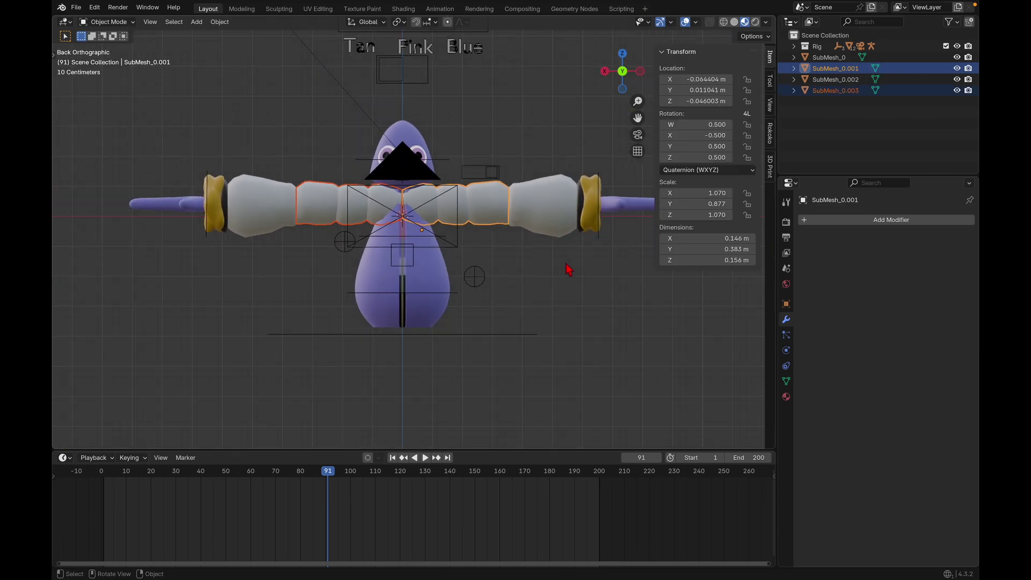
pyautogui.click(571, 273)
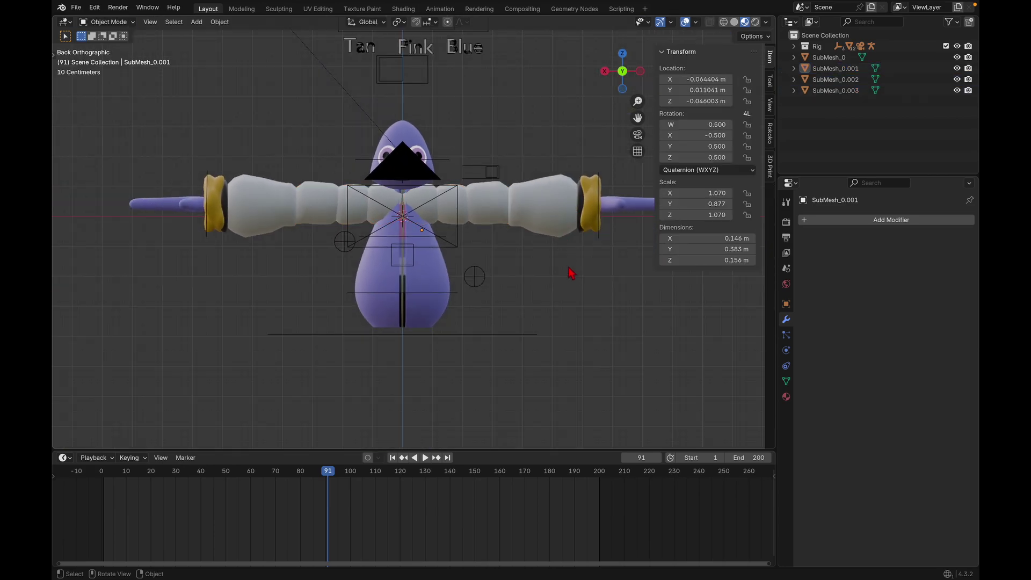
# Select the character's armature and make its Bones collection visible.
pyautogui.click(464, 58)
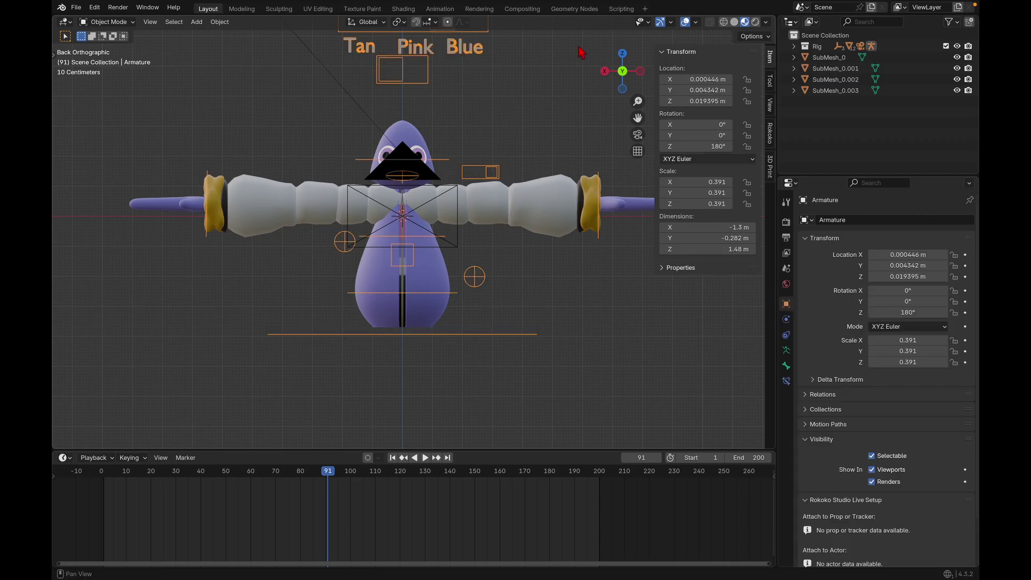
pyautogui.click(786, 350)
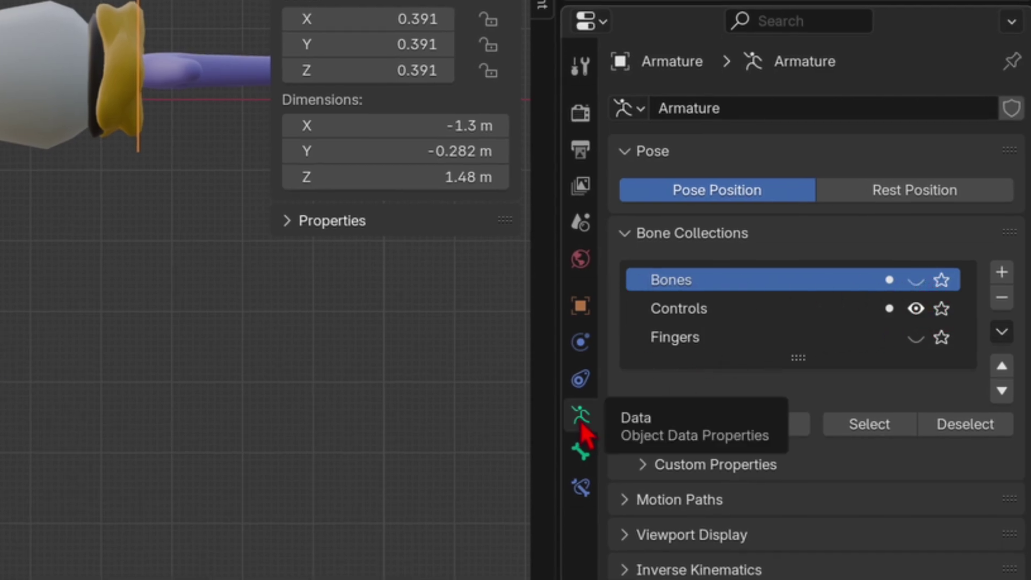
pyautogui.click(916, 282)
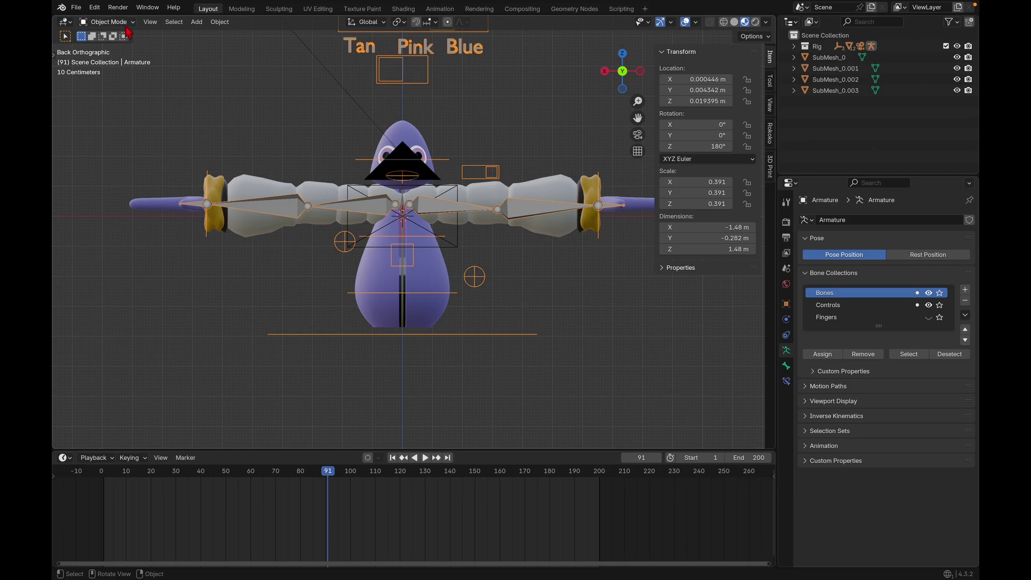
# Parent the right lower sleeve to the armature's LowArm.R bone in Pose Mode, using the Bone parent type.
pyautogui.click(129, 27)
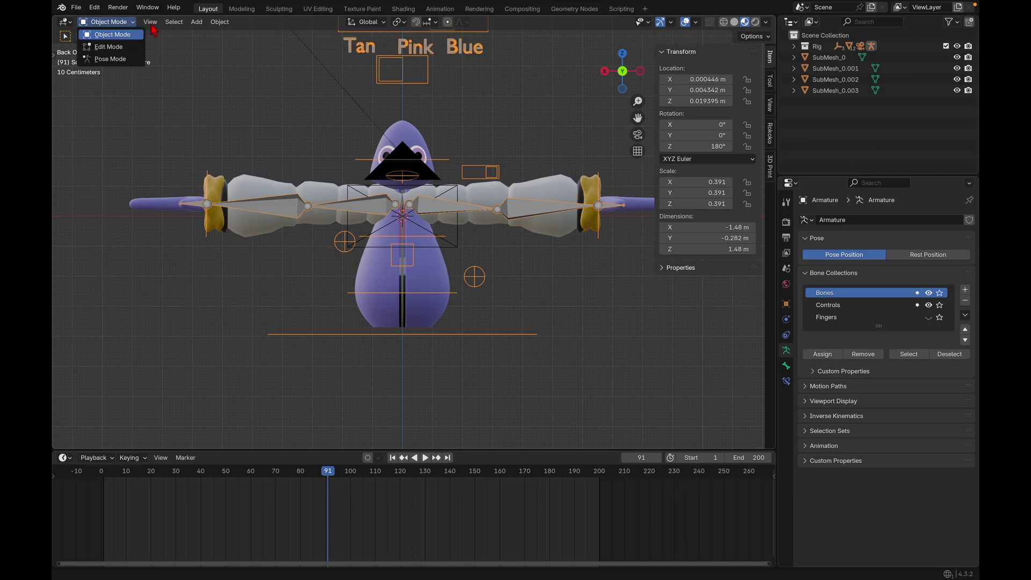
pyautogui.click(252, 199)
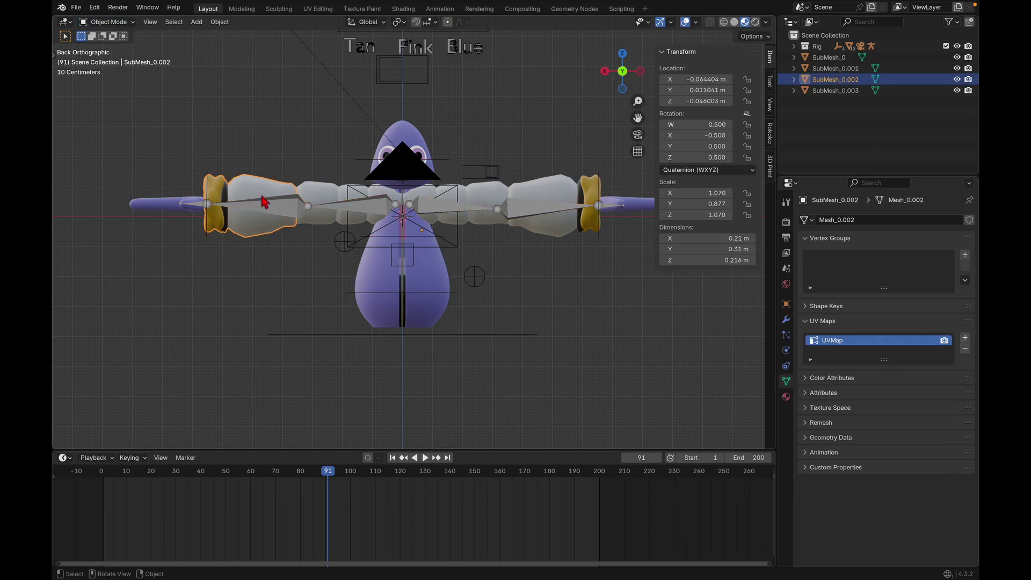
pyautogui.press('g')
pyautogui.press('Escape')
pyautogui.click(107, 22)
pyautogui.click(150, 22)
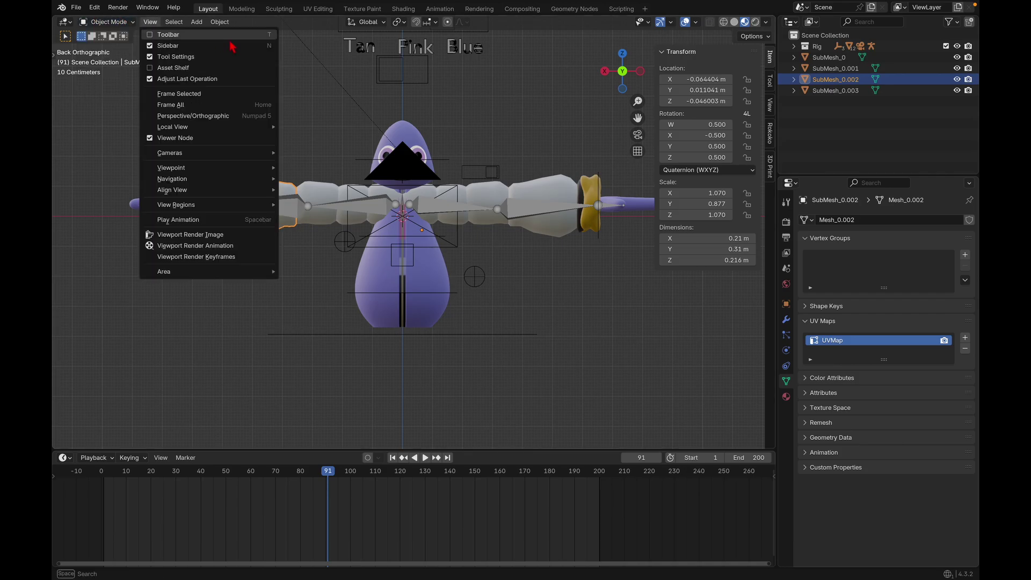
pyautogui.keyDown('shift'); pyautogui.click(354, 51); pyautogui.keyUp('shift')
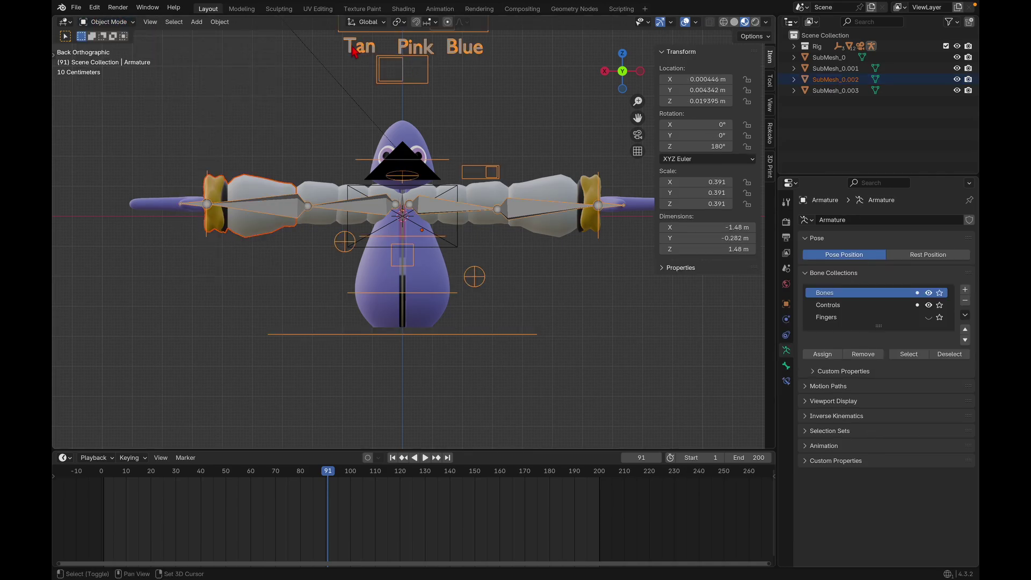
pyautogui.click(107, 21)
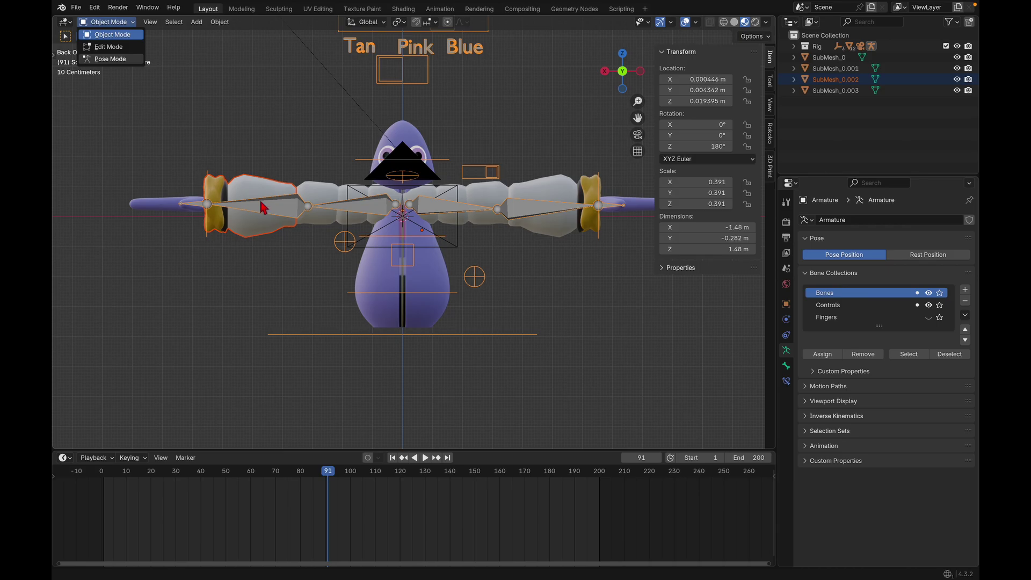
pyautogui.click(110, 59)
pyautogui.click(263, 205)
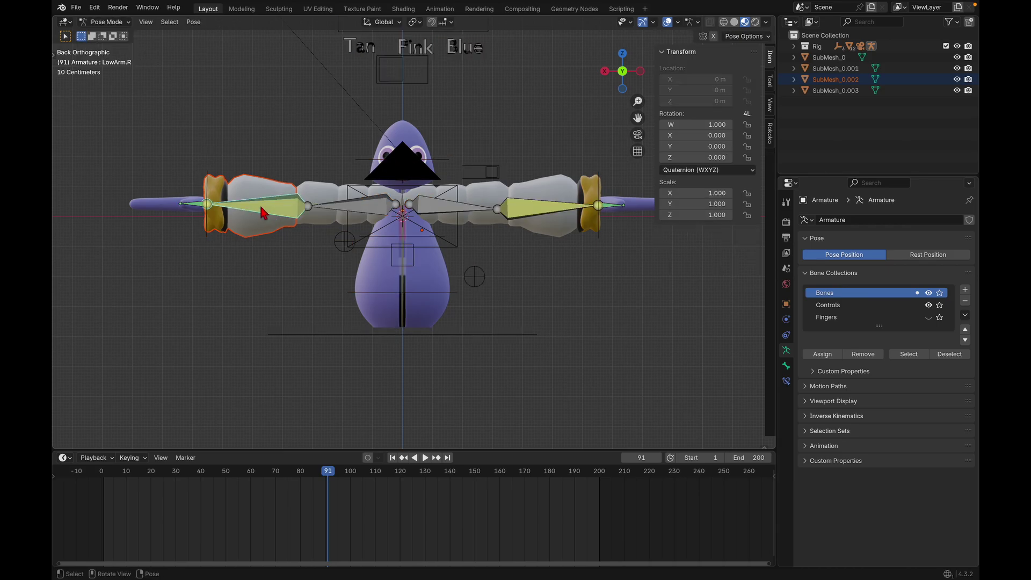
pyautogui.scroll(1, 261, 212)
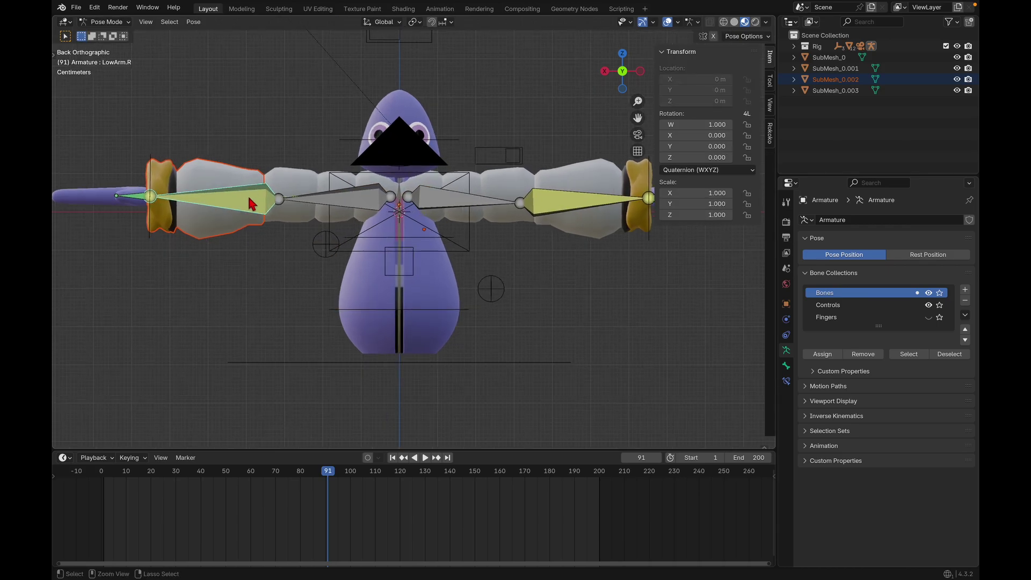
pyautogui.press('super+p')
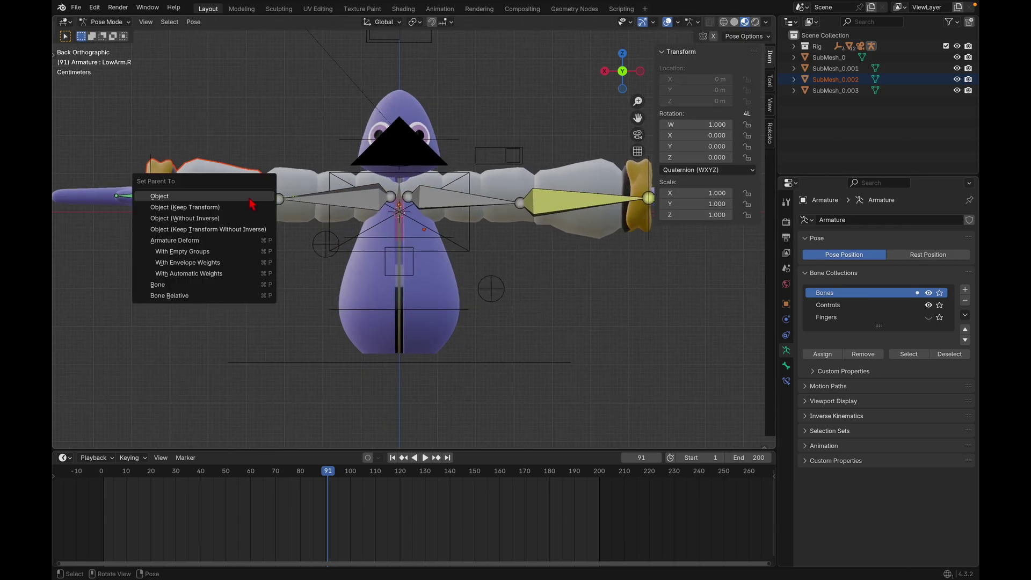
pyautogui.click(224, 286)
# Parent the right upper sleeve to the armature's UpArm.R bone, using the Bone parent type.
pyautogui.click(107, 21)
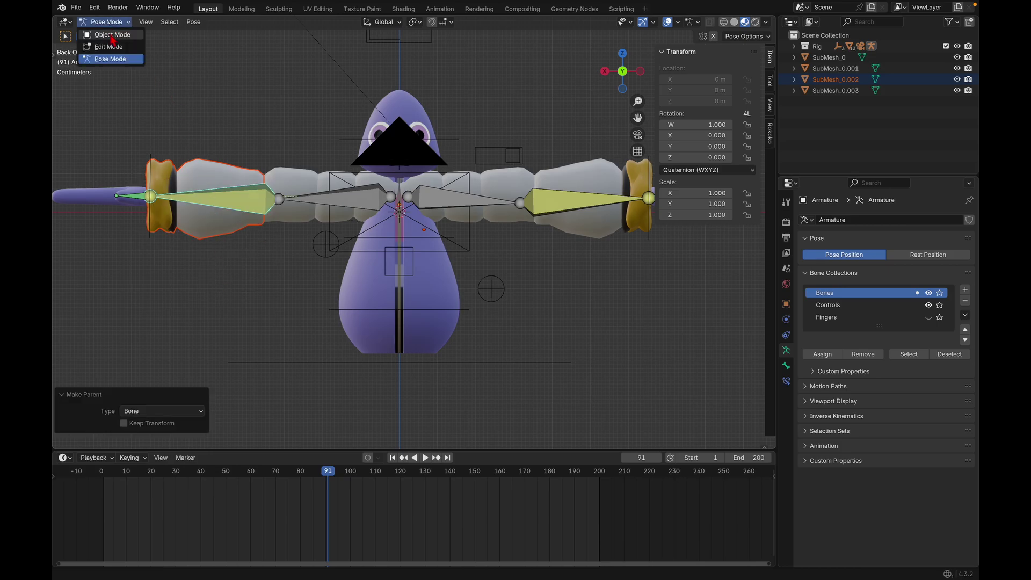
pyautogui.click(110, 32)
pyautogui.click(311, 191)
pyautogui.keyDown('shift'); pyautogui.click(333, 203); pyautogui.keyUp('shift')
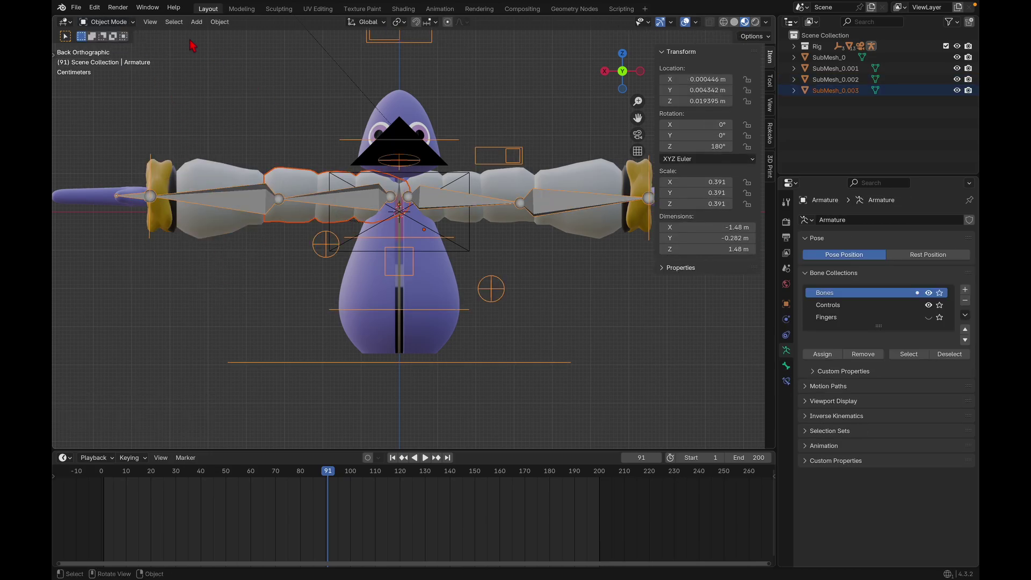
pyautogui.click(107, 22)
pyautogui.click(130, 60)
pyautogui.click(334, 203)
pyautogui.hotkey('ctrl', 'p')
pyautogui.click(334, 203)
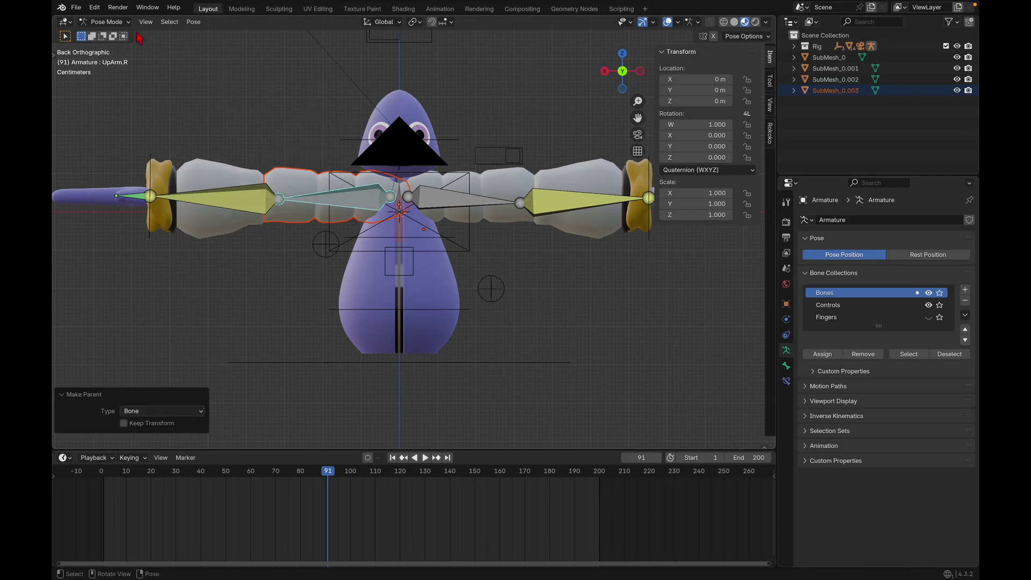
# Parent the left upper sleeve to the armature's UpArm.L bone, using the Bone parent type.
pyautogui.click(108, 21)
pyautogui.click(110, 36)
pyautogui.click(480, 197)
pyautogui.keyDown('shift'); pyautogui.click(480, 198); pyautogui.keyUp('shift')
pyautogui.click(108, 21)
pyautogui.click(111, 59)
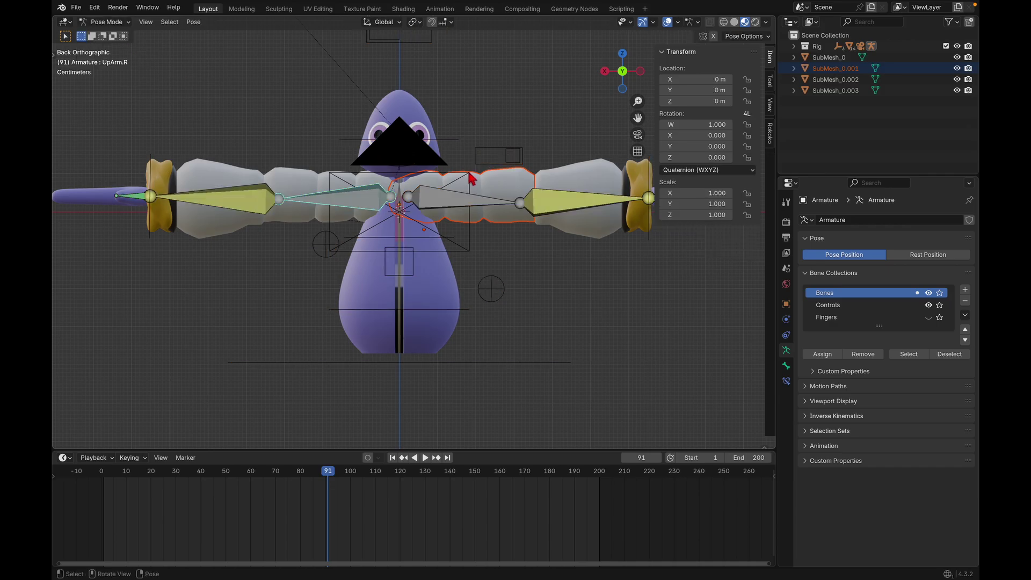
pyautogui.click(486, 205)
pyautogui.press('super+p')
pyautogui.click(484, 200)
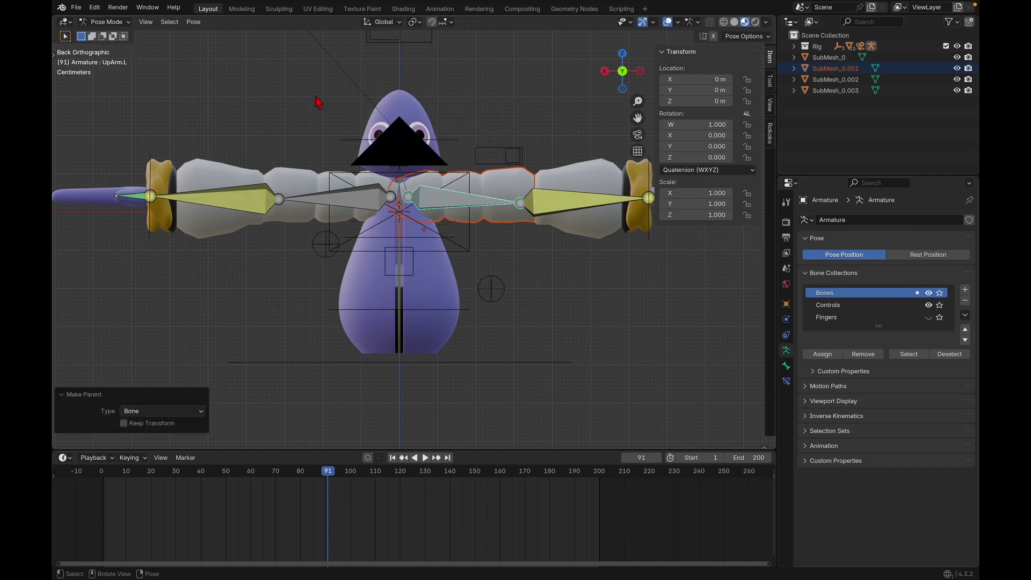
# Parent the left lower sleeve to the armature's LowArm.L bone in Pose Mode, using the Bone parent type.
pyautogui.hotkey('ctrl', 'Tab')
pyautogui.click(563, 220)
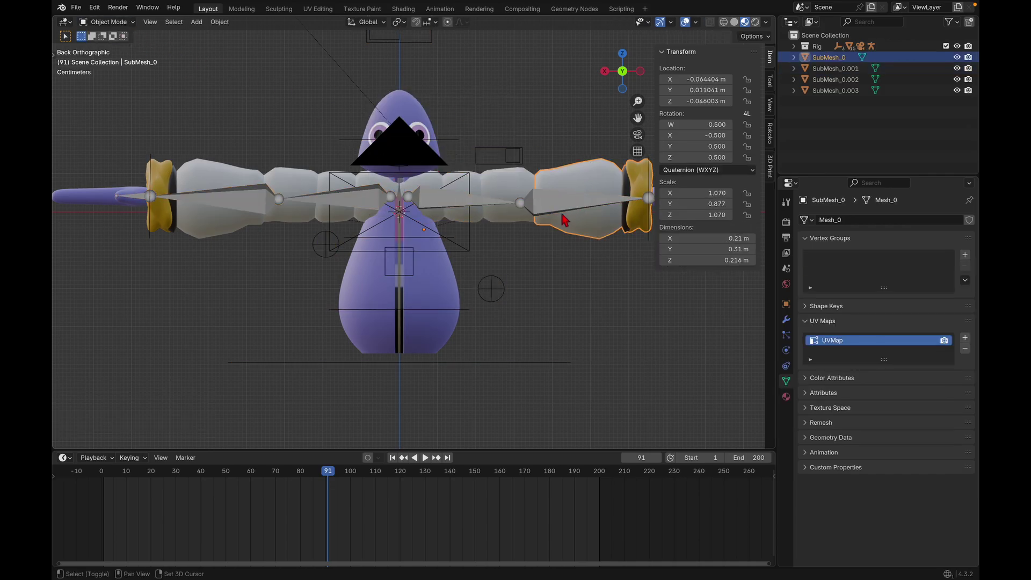
pyautogui.keyDown('shift'); pyautogui.click(554, 208); pyautogui.keyUp('shift')
pyautogui.click(107, 21)
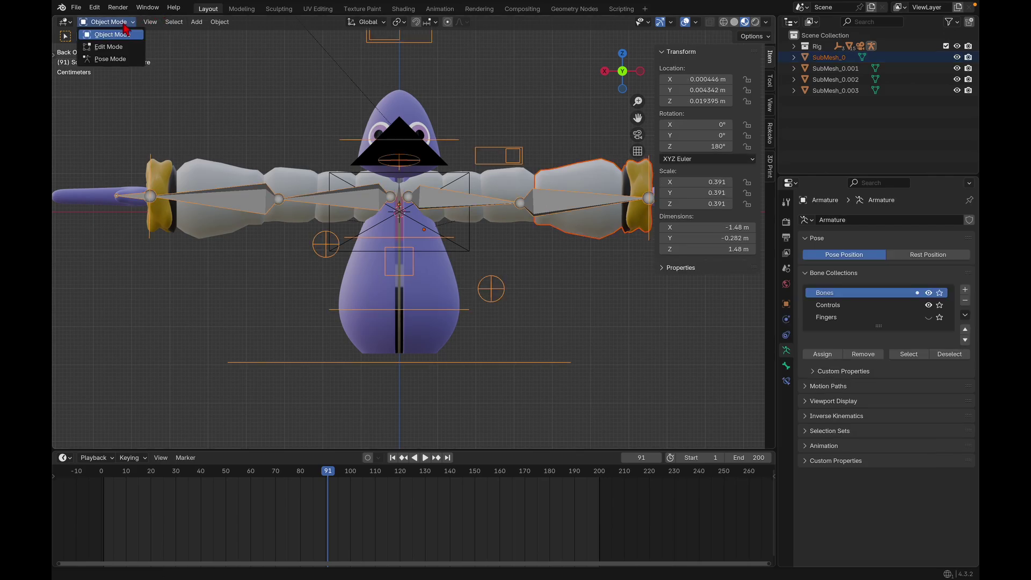
pyautogui.click(127, 63)
pyautogui.click(572, 198)
pyautogui.press('super+p')
pyautogui.click(571, 202)
pyautogui.scroll(-2, 571, 207)
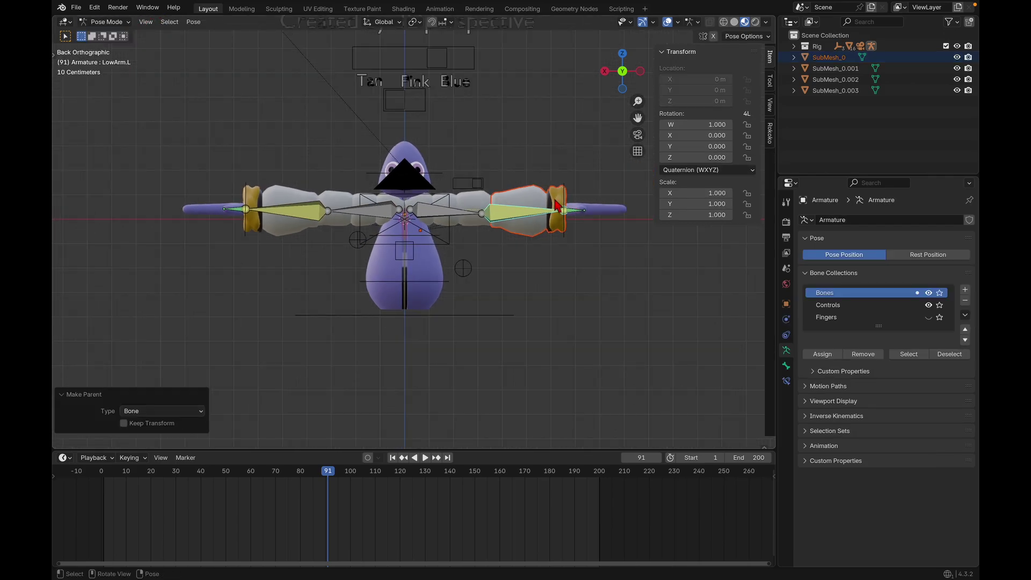
# Return to Object Mode and hide the armature's Bones collection.
pyautogui.click(97, 23)
pyautogui.click(102, 34)
pyautogui.moveTo(231, 108); pyautogui.dragTo(361, 73, button='middle')
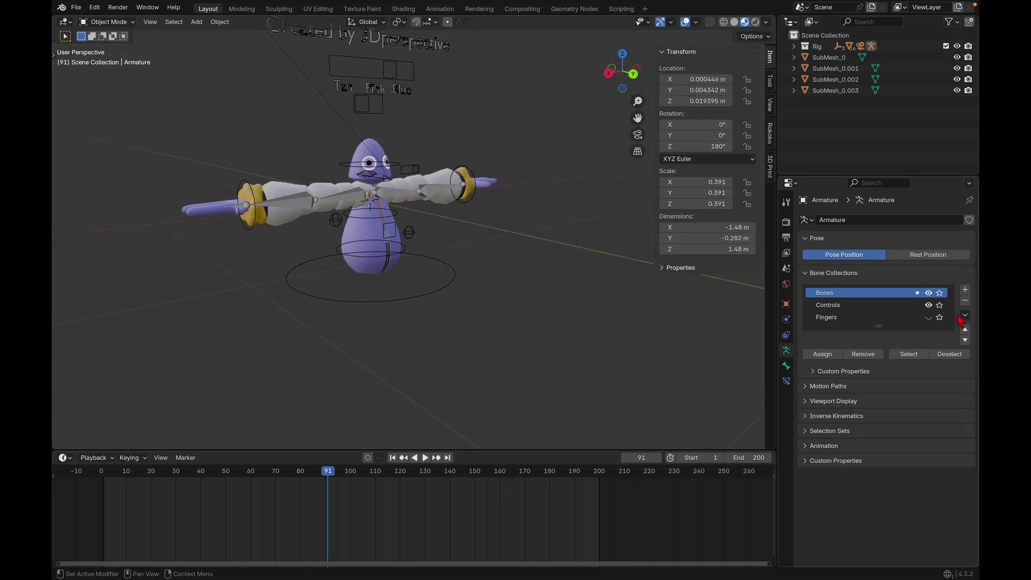
pyautogui.click(929, 293)
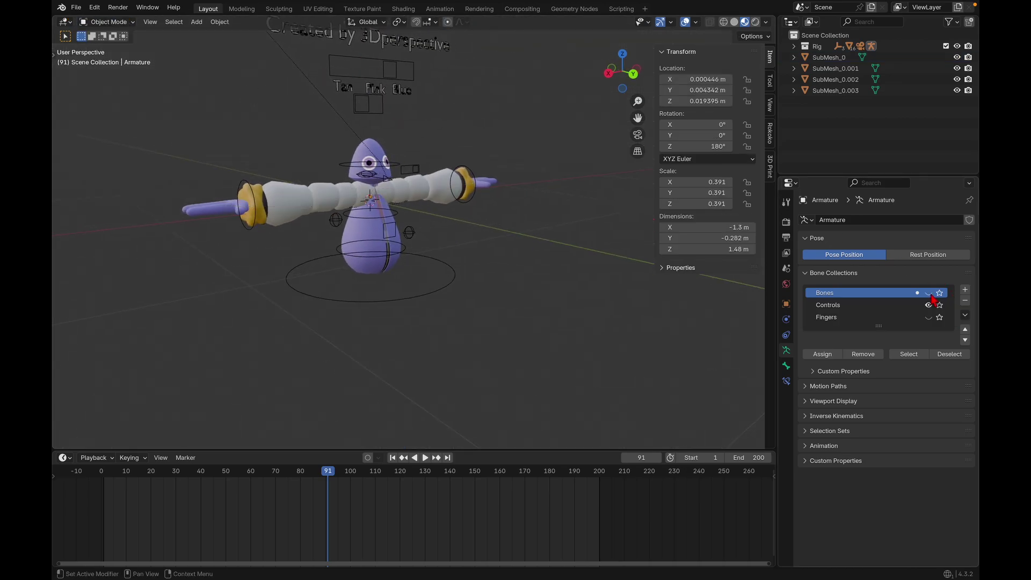
# Test how the left sleeve follows the arm by moving the left hand control in Pose Mode, cancelling each move.
pyautogui.click(379, 95)
pyautogui.click(107, 22)
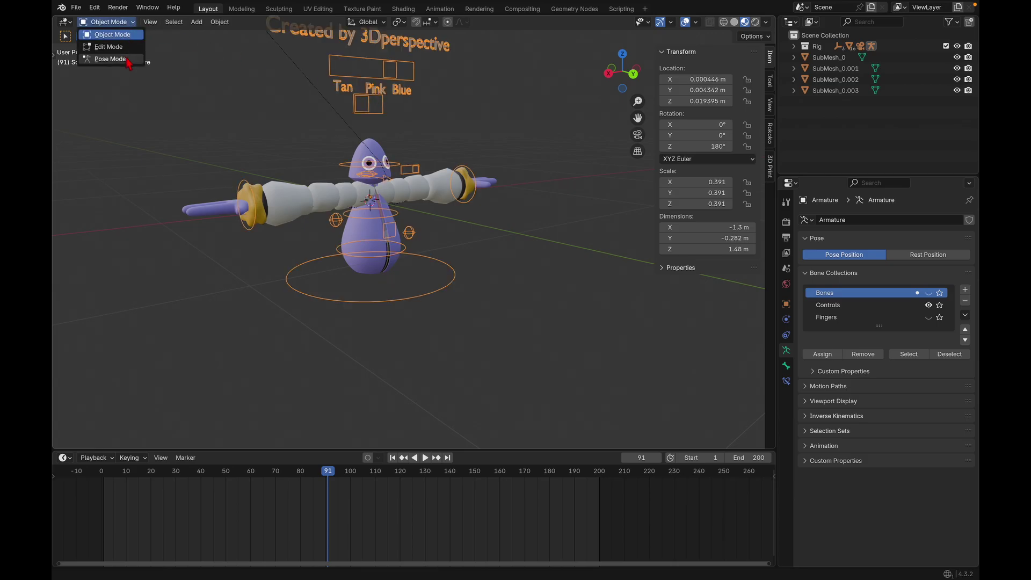
pyautogui.click(129, 63)
pyautogui.click(477, 177)
pyautogui.press('g')
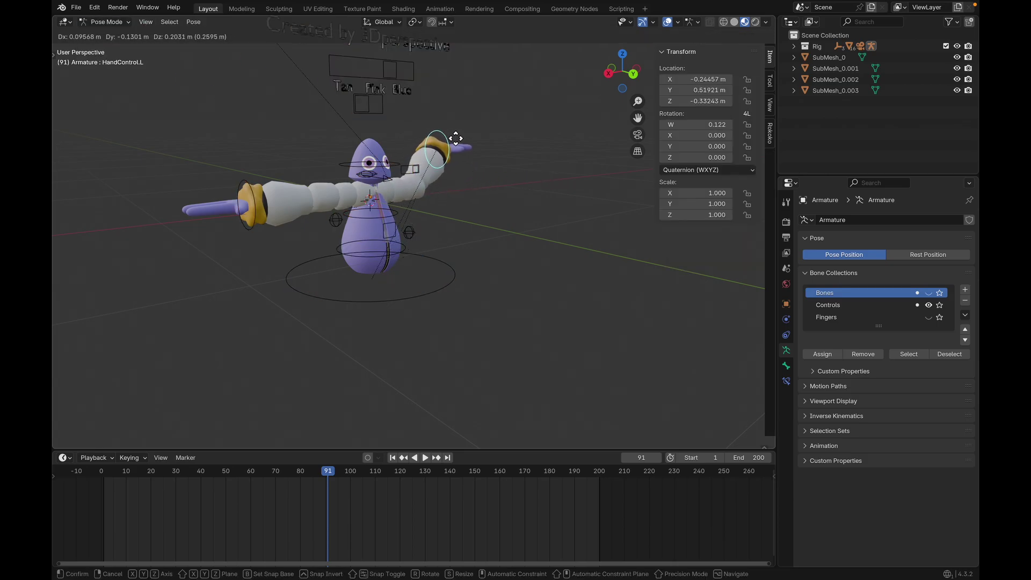
pyautogui.rightClick(450, 176)
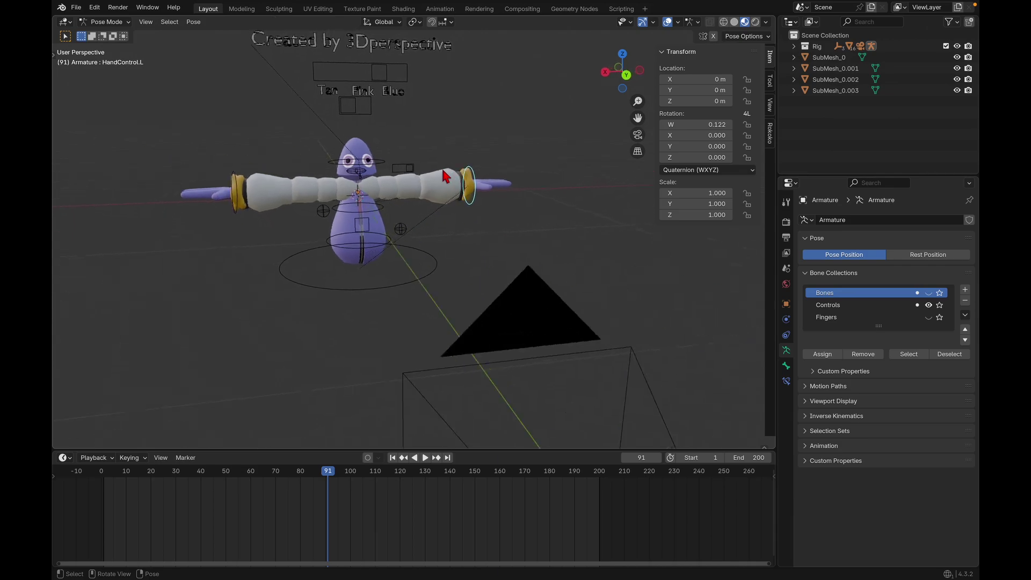
pyautogui.moveTo(442, 170); pyautogui.dragTo(442, 171, button='middle')
pyautogui.press('g')
pyautogui.rightClick(388, 142)
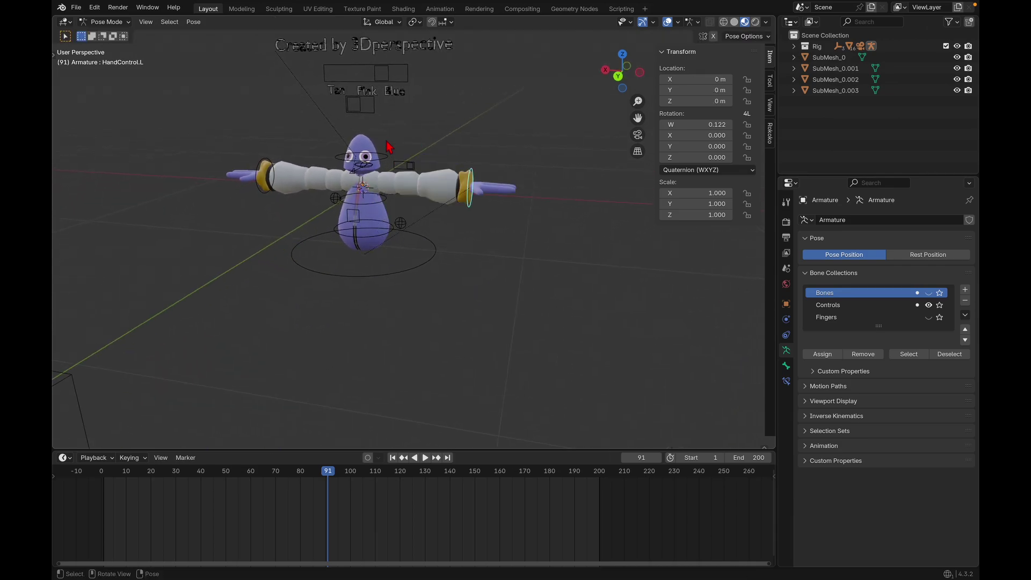
# Bend the left arm with its hand control from the top view, examine the sleeve openings at the elbow, and clear the control's location.
pyautogui.scroll(5, 387, 142)
pyautogui.click(623, 56)
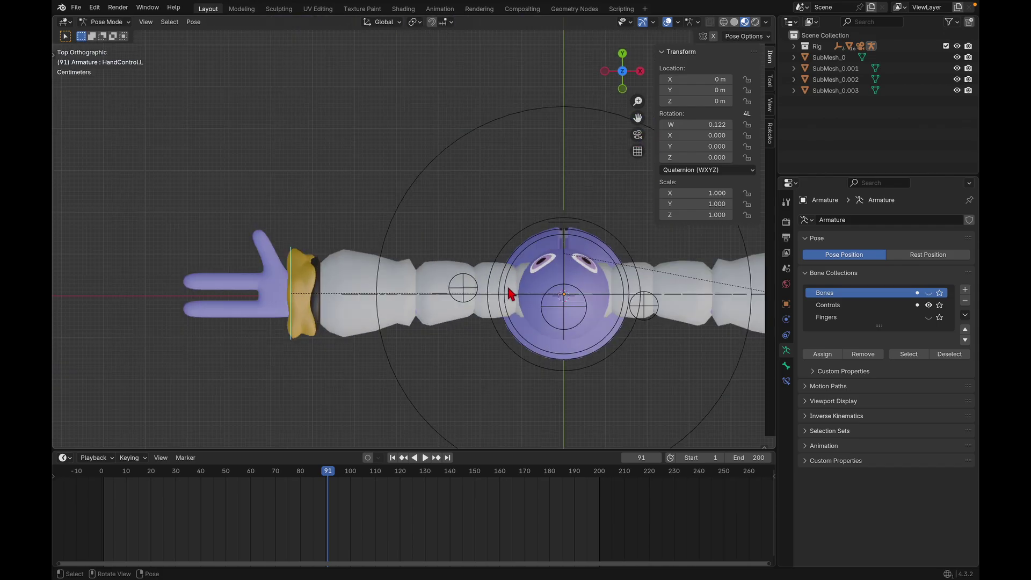
pyautogui.press('g')
pyautogui.click(543, 350)
pyautogui.moveTo(543, 350); pyautogui.dragTo(465, 288, button='middle')
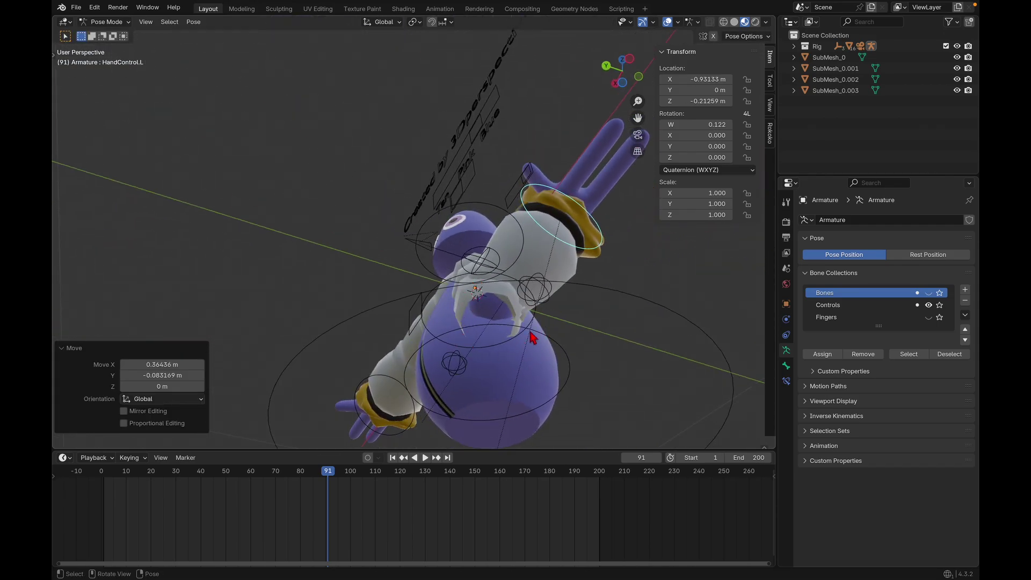
pyautogui.press('Tab')
pyautogui.press('Tab')
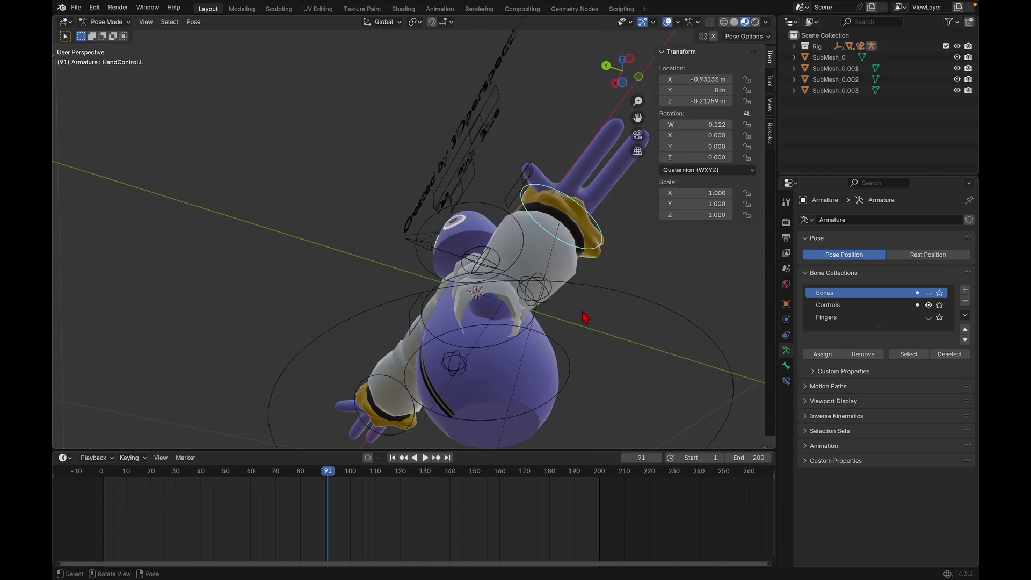
pyautogui.press('Tab')
pyautogui.moveTo(582, 312); pyautogui.dragTo(558, 212, button='middle')
pyautogui.press('Tab')
pyautogui.hotkey('alt', 'g')
pyautogui.scroll(-2, 584, 315)
pyautogui.scroll(2, 618, 222)
# Isolate the left lower sleeve in a wireframe back view and open its mesh in Edit Mode with vertex selection.
pyautogui.click(112, 23)
pyautogui.click(125, 36)
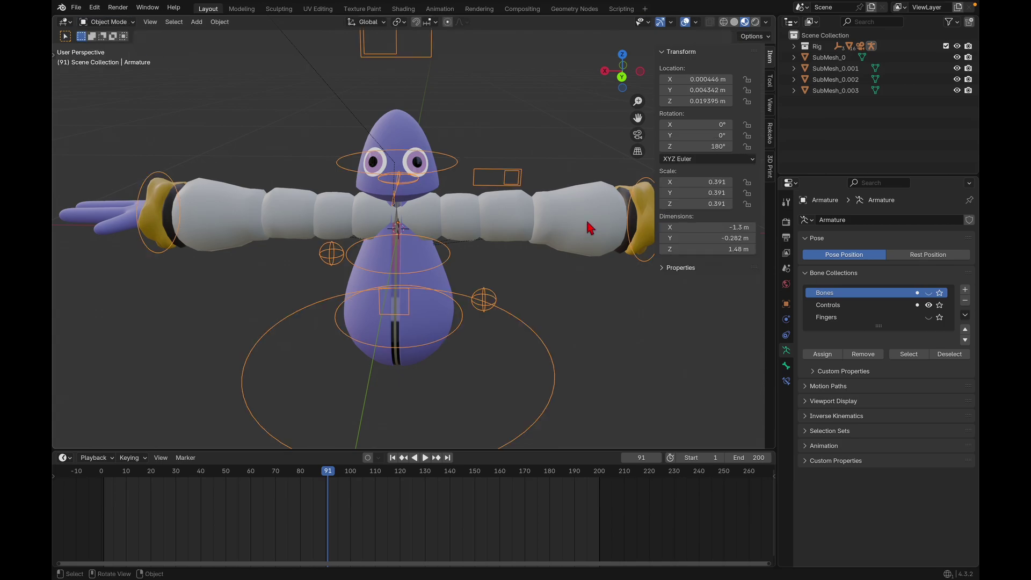
pyautogui.click(590, 228)
pyautogui.press('KP_Divide')
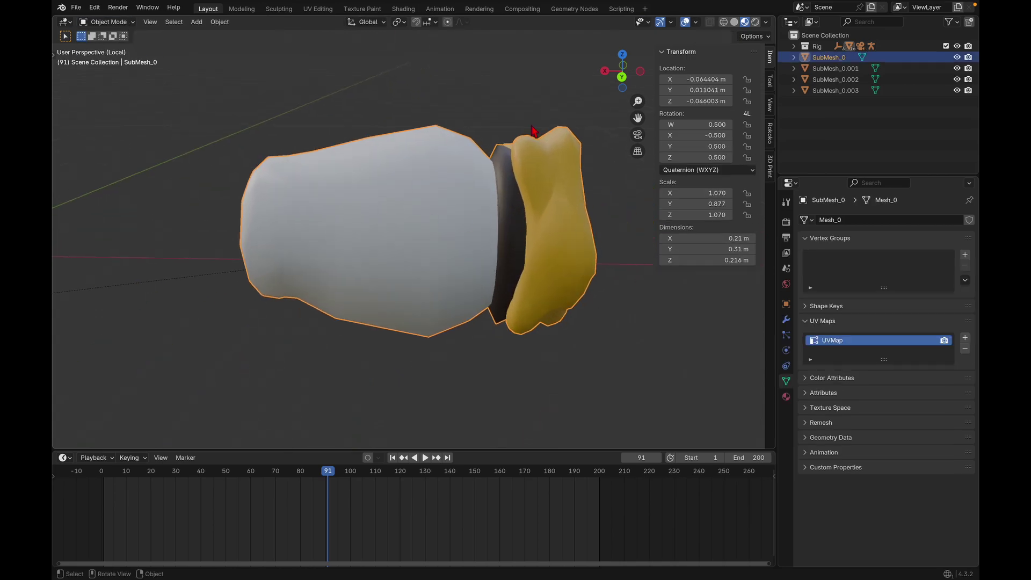
pyautogui.click(622, 77)
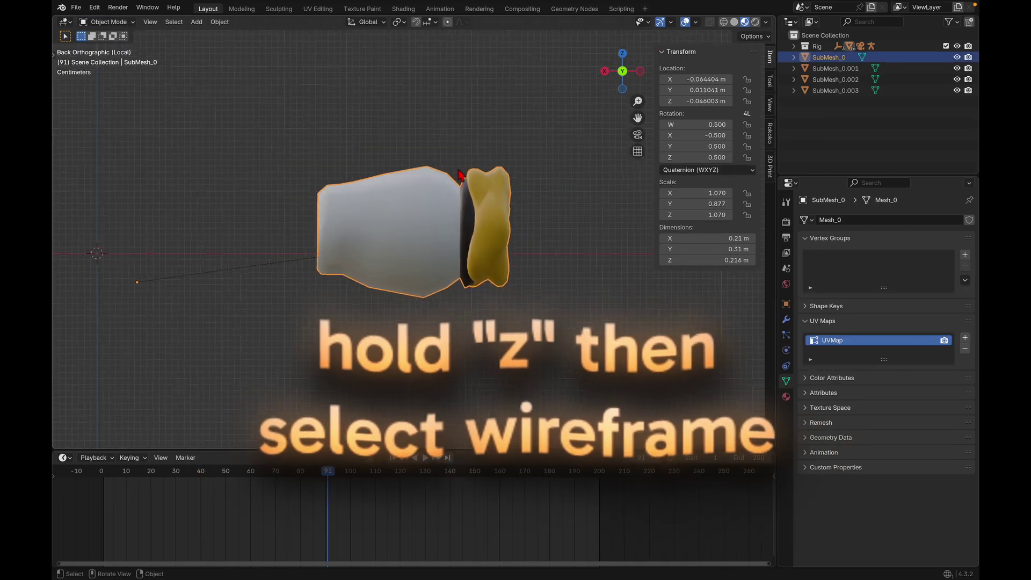
pyautogui.press('z')
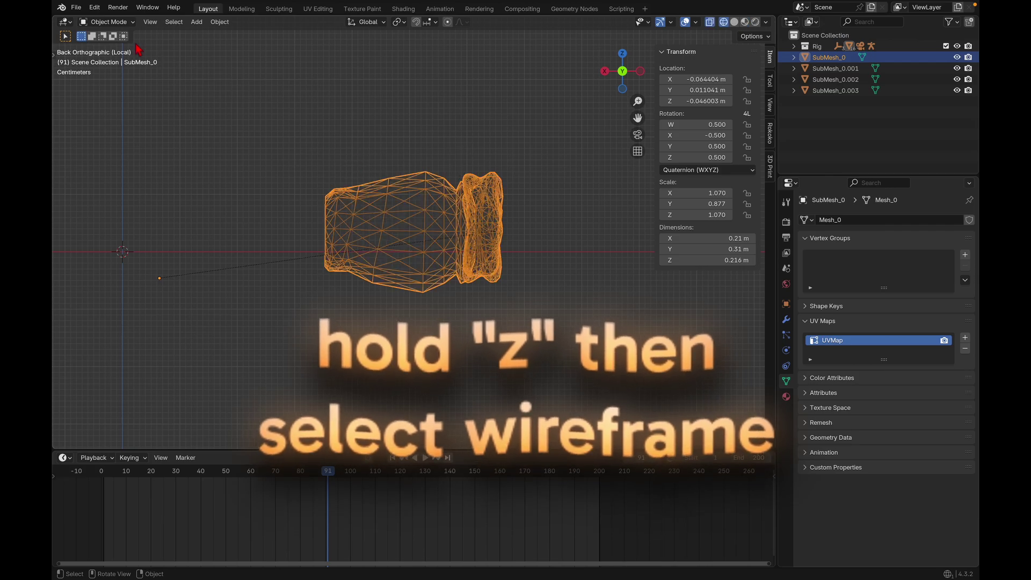
pyautogui.press('Tab')
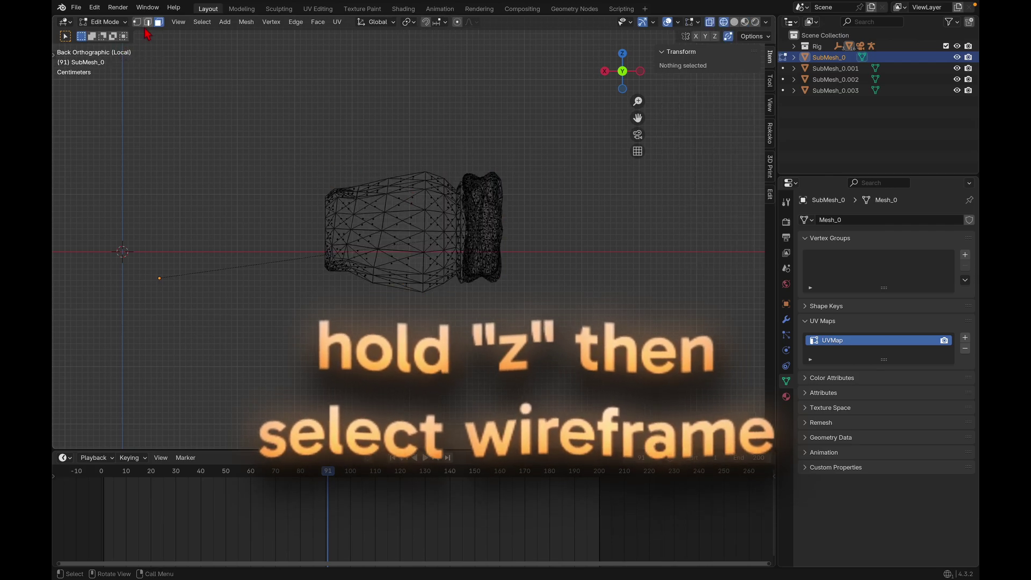
pyautogui.click(137, 22)
pyautogui.scroll(4, 322, 207)
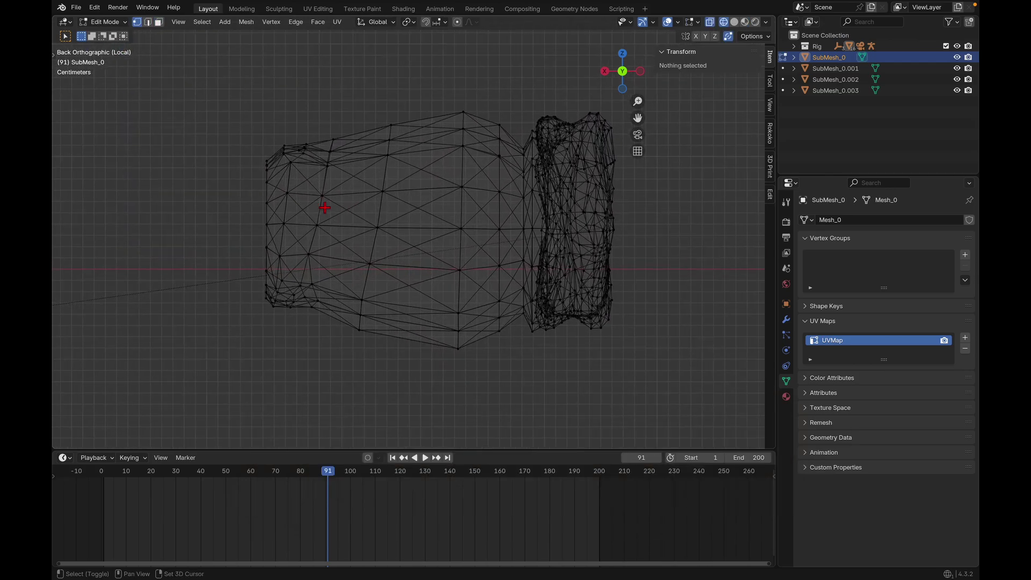
# Fill the inner elbow end of the left lower sleeve with a face made from its end vertices, and leave Edit Mode.
pyautogui.keyDown('shift'); pyautogui.moveTo(323, 208); pyautogui.dragTo(371, 205, button='middle'); pyautogui.keyUp('shift')
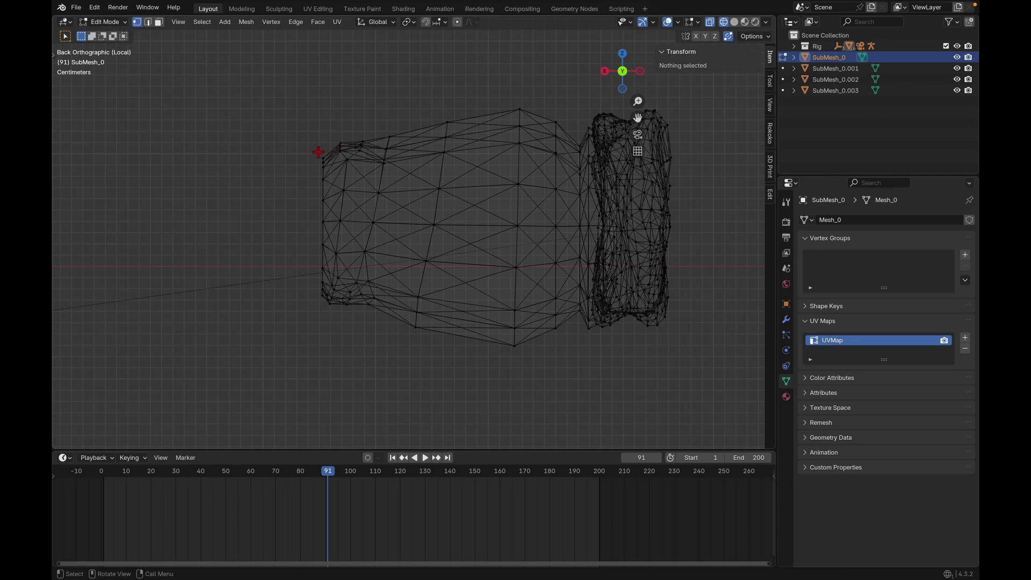
pyautogui.moveTo(318, 152); pyautogui.dragTo(326, 310)
pyautogui.moveTo(326, 310); pyautogui.dragTo(326, 310, button='middle')
pyautogui.press('f')
pyautogui.press('Tab')
# Leave the isolated view of the lower sleeve and restore Material Preview shading.
pyautogui.press('.')
pyautogui.press('Escape')
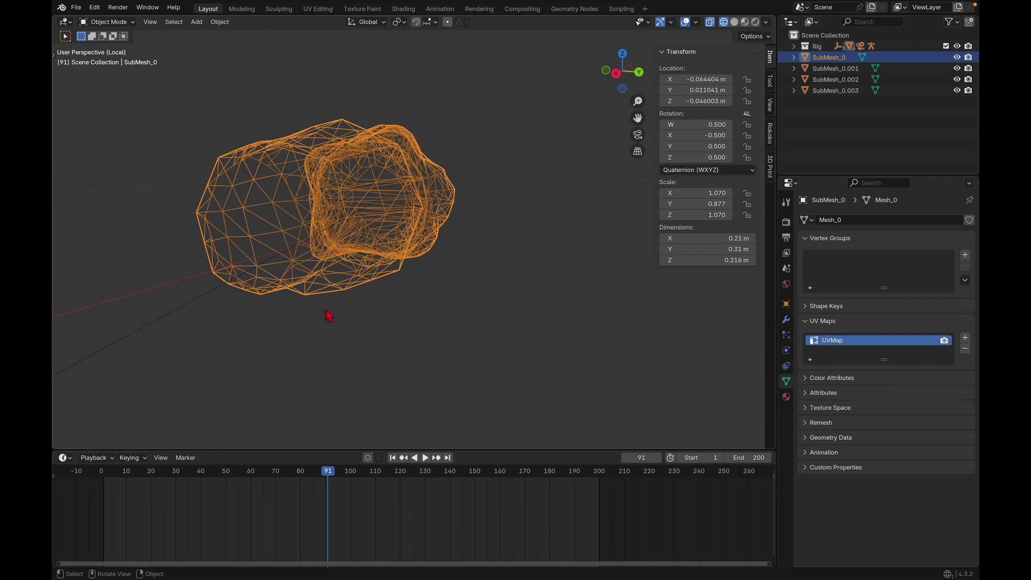
pyautogui.press('KP_Divide')
pyautogui.press('z')
pyautogui.click(324, 370)
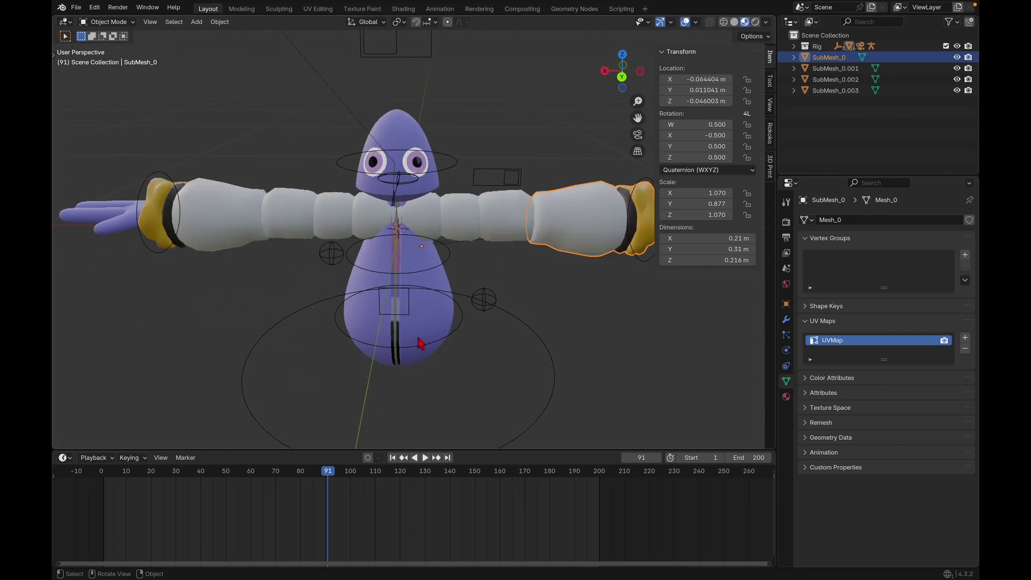
# Bend the left arm in Pose Mode with its hand control, examine the capped lower sleeve, and clear the control's location.
pyautogui.click(624, 199)
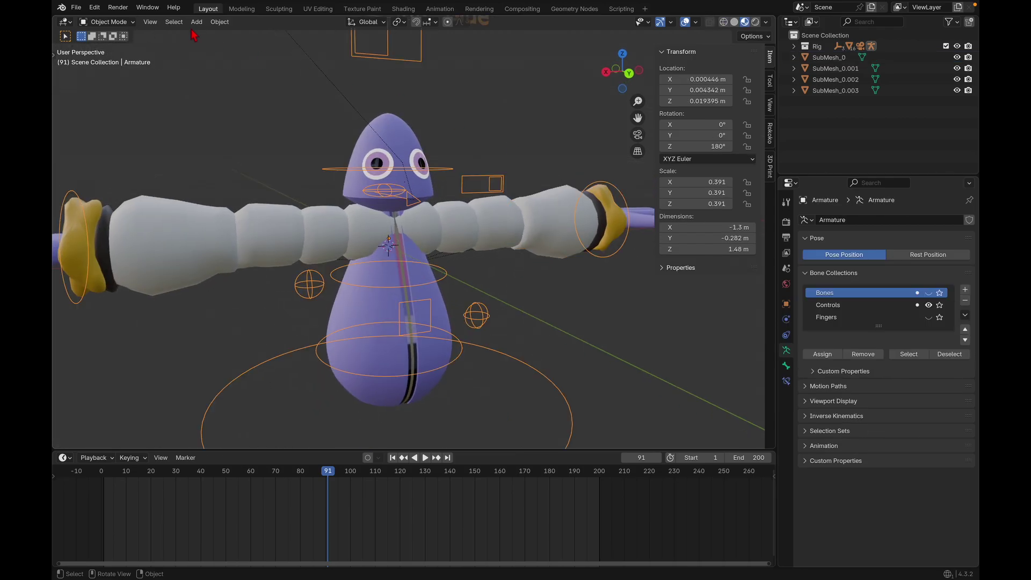
pyautogui.click(106, 21)
pyautogui.click(102, 55)
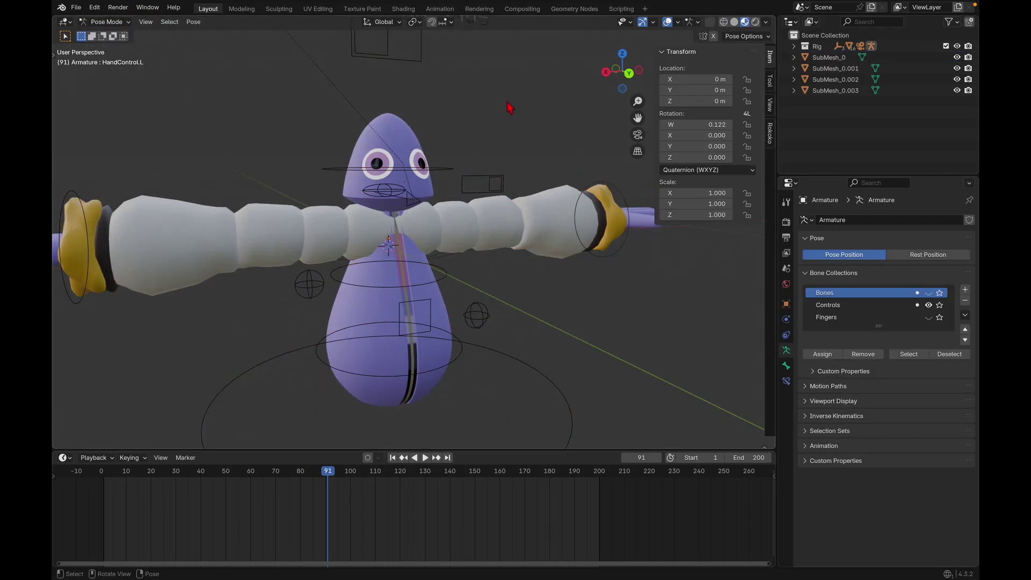
pyautogui.click(610, 185)
pyautogui.press('g')
pyautogui.click(543, 158)
pyautogui.moveTo(544, 158); pyautogui.dragTo(487, 269, button='middle')
pyautogui.moveTo(503, 229); pyautogui.dragTo(465, 249, button='middle')
pyautogui.hotkey('alt', 'g')
# Isolate the left upper sleeve from Object Mode and open its mesh in Edit Mode from the back view.
pyautogui.moveTo(569, 188); pyautogui.dragTo(460, 177, button='middle')
pyautogui.click(106, 22)
pyautogui.click(107, 33)
pyautogui.click(458, 152)
pyautogui.press('KP_Divide')
pyautogui.moveTo(456, 146); pyautogui.dragTo(450, 162, button='middle')
pyautogui.press('Tab')
pyautogui.click(616, 78)
pyautogui.click(615, 71)
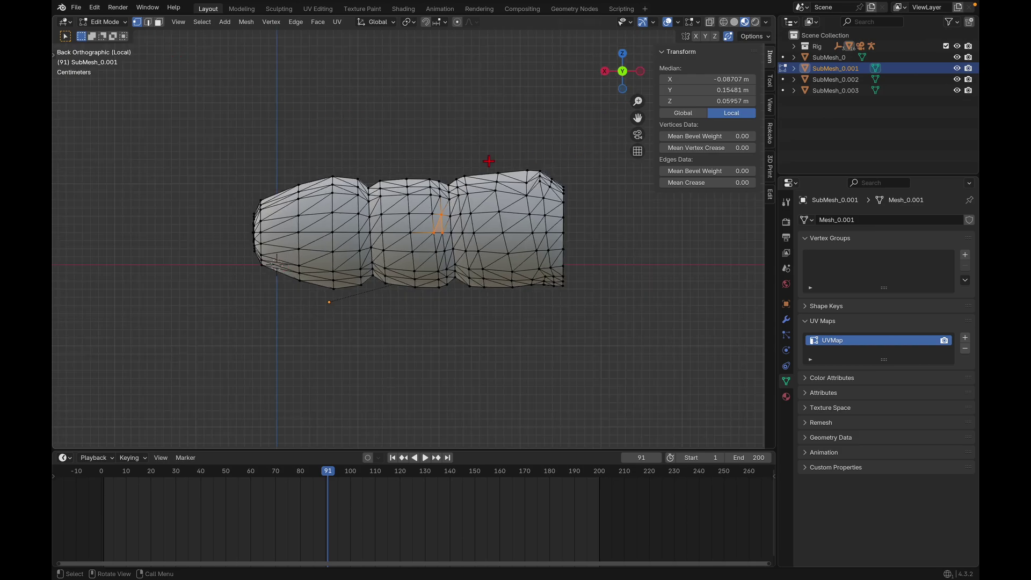
# Fill the elbow end of the left upper sleeve with a face from its end loop in wireframe, and leave Edit Mode.
pyautogui.press('z')
pyautogui.click(514, 184)
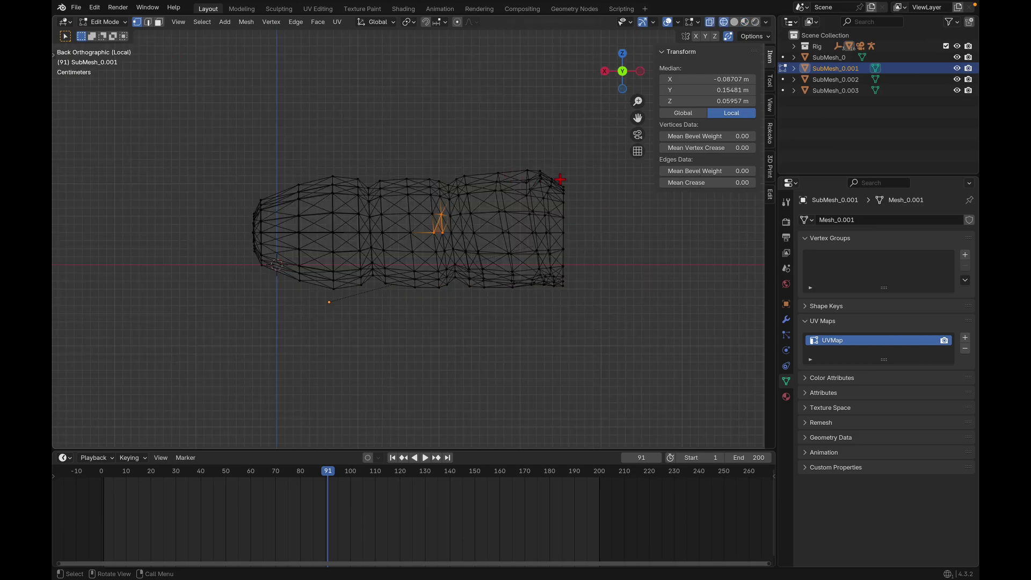
pyautogui.keyDown('alt'); pyautogui.click(560, 180); pyautogui.keyUp('alt')
pyautogui.moveTo(570, 299); pyautogui.dragTo(580, 294, button='middle')
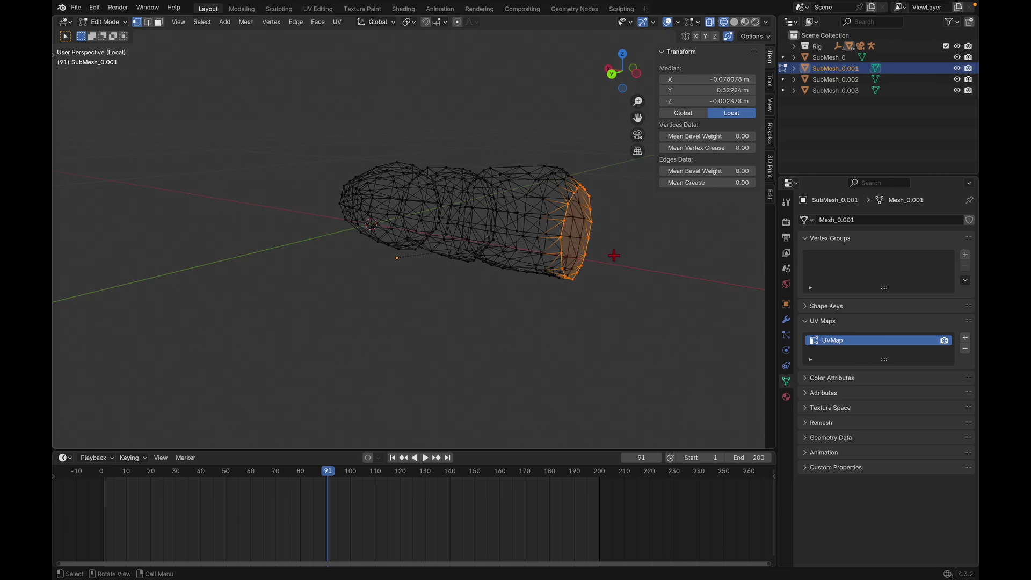
pyautogui.press('Tab')
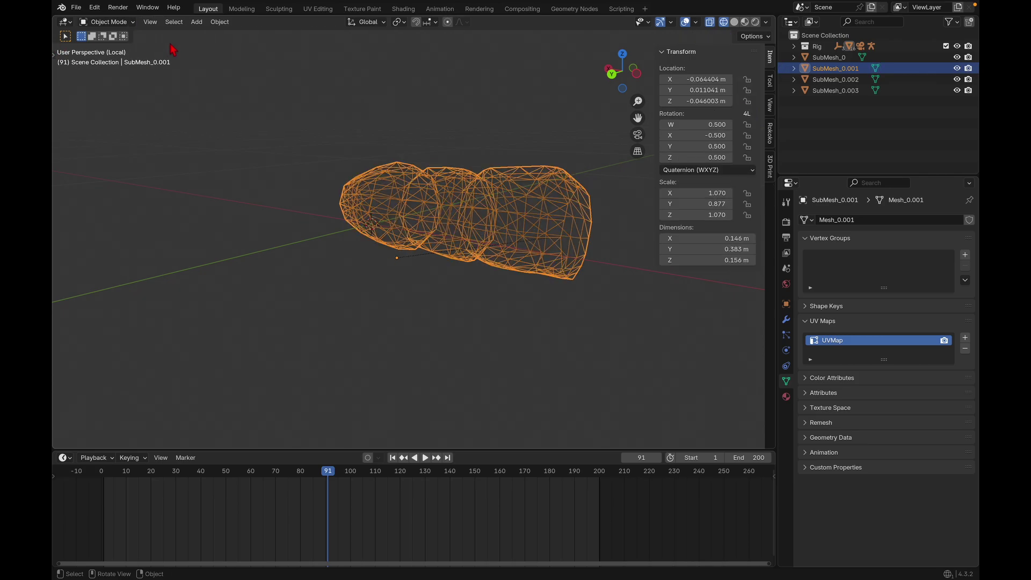
# Restore Material Preview shading and bring the full character back from the upper sleeve's isolated view.
pyautogui.press('z')
pyautogui.click(630, 284)
pyautogui.press('KP_Divide')
# Move the left hand control in Pose Mode to check the elbow with both sleeve parts capped, and undo the move.
pyautogui.click(649, 100)
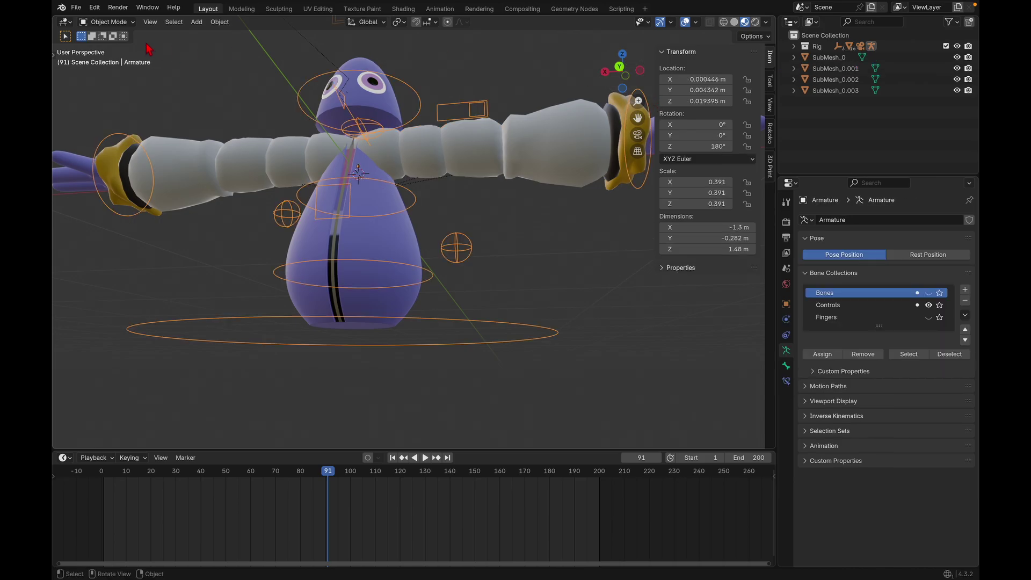
pyautogui.click(106, 21)
pyautogui.click(102, 56)
pyautogui.click(647, 94)
pyautogui.press('g')
pyautogui.click(487, 81)
pyautogui.moveTo(487, 81); pyautogui.dragTo(487, 79, button='middle')
pyautogui.hotkey('ctrl', 'z')
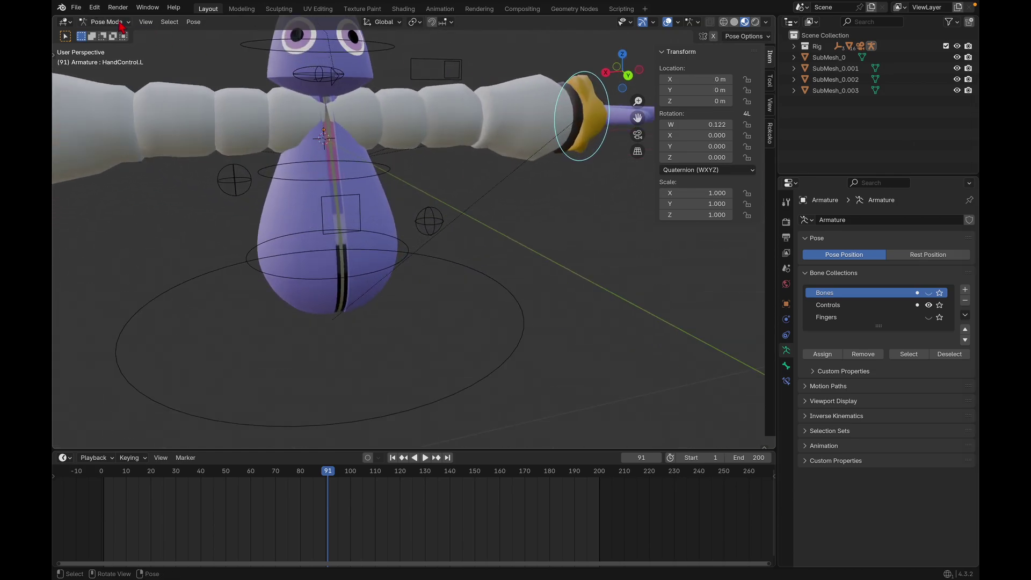
# Delete all four sleeve parts from both arms in Object Mode.
pyautogui.click(119, 23)
pyautogui.click(120, 34)
pyautogui.click(466, 123)
pyautogui.scroll(-2, 467, 122)
pyautogui.scroll(-1, 466, 123)
pyautogui.keyDown('shift'); pyautogui.moveTo(430, 126); pyautogui.dragTo(506, 136, button='middle'); pyautogui.keyUp('shift')
pyautogui.keyDown('shift'); pyautogui.click(552, 158); pyautogui.keyUp('shift')
pyautogui.keyDown('shift'); pyautogui.click(340, 171); pyautogui.keyUp('shift')
pyautogui.keyDown('shift'); pyautogui.click(381, 171); pyautogui.keyUp('shift')
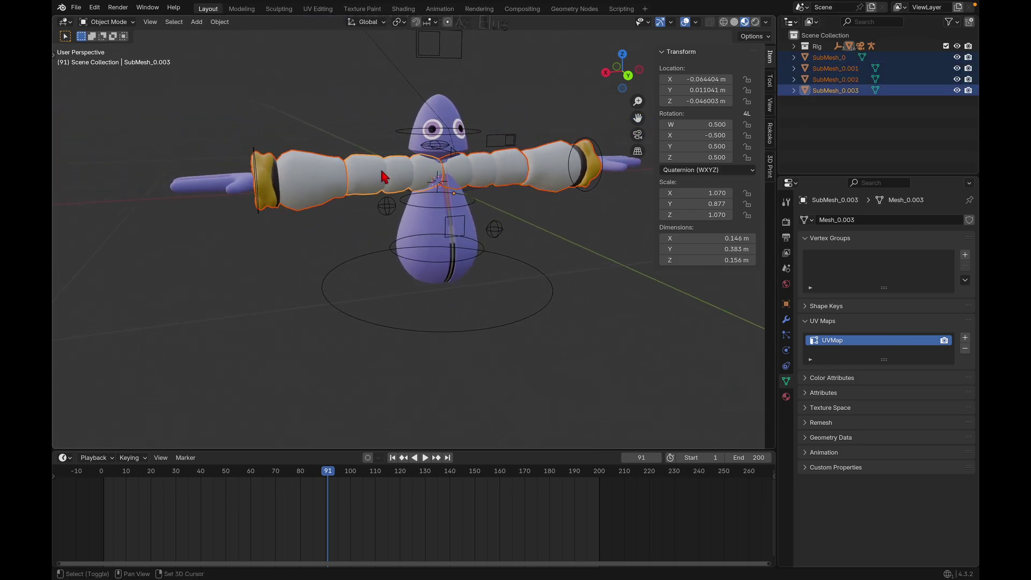
pyautogui.press('x')
pyautogui.click(384, 177)
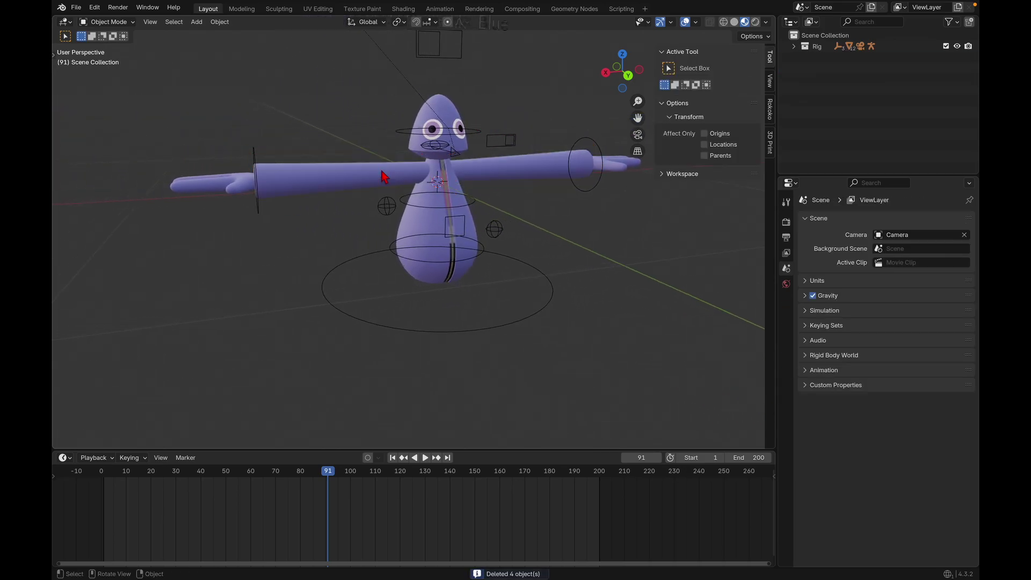
# Import cosmetic_wishlist_astronaut_armsOver.glb from the Pets Update folder, filtering its files by "astronau".
pyautogui.press('shift')
pyautogui.hotkey('shift', 'i')
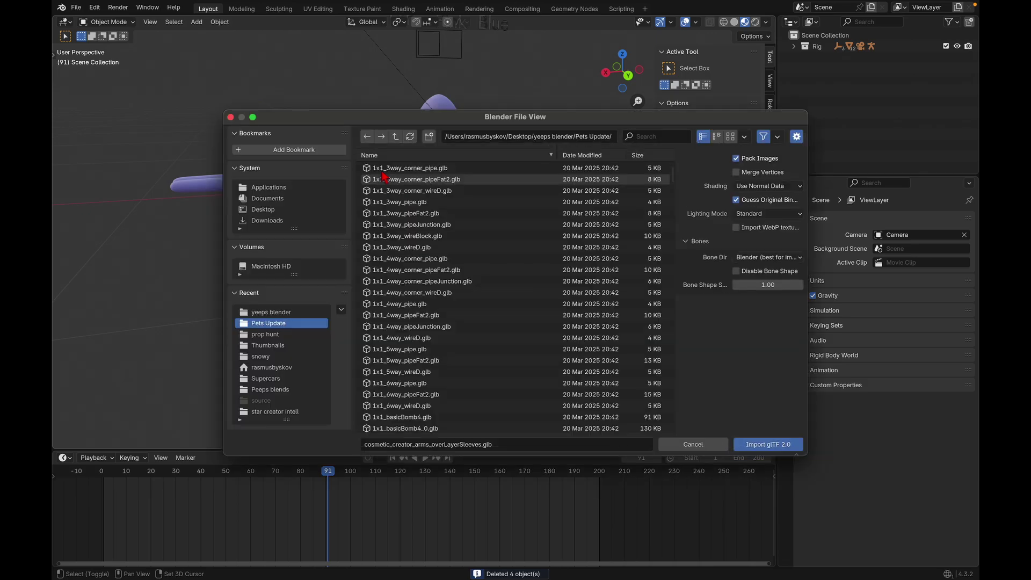
pyautogui.click(676, 137)
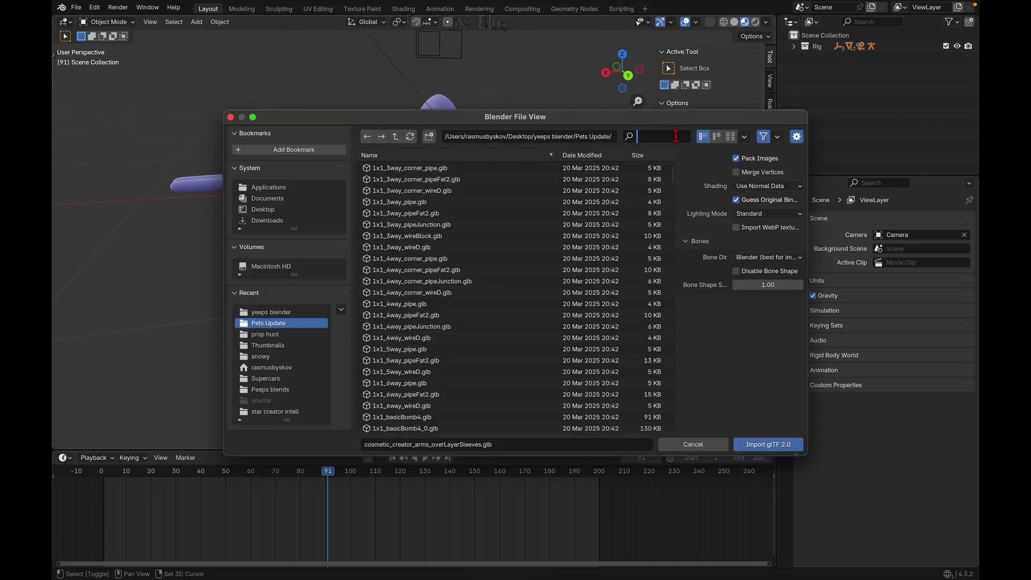
pyautogui.write('astronaug')
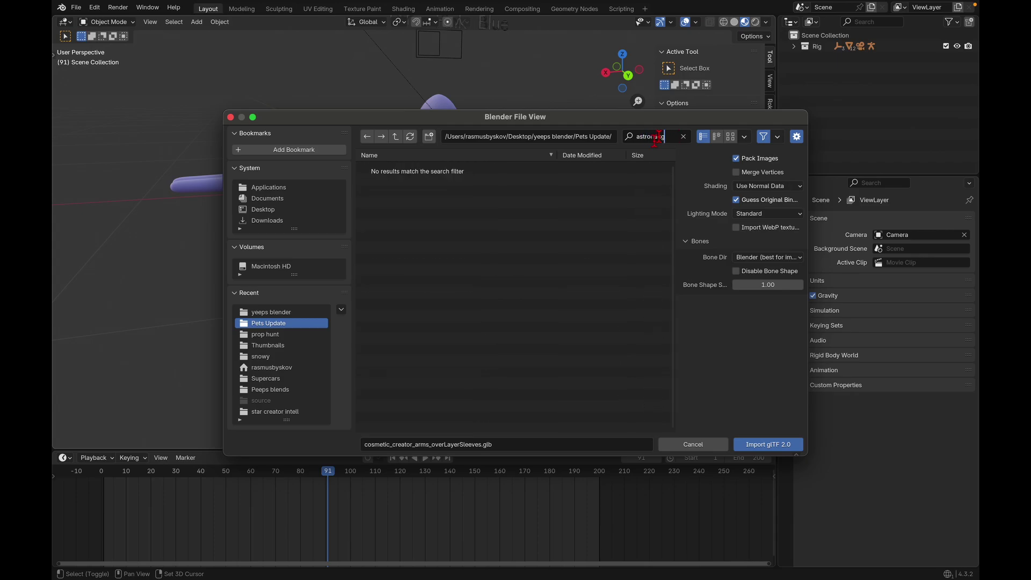
pyautogui.press('BackSpace')
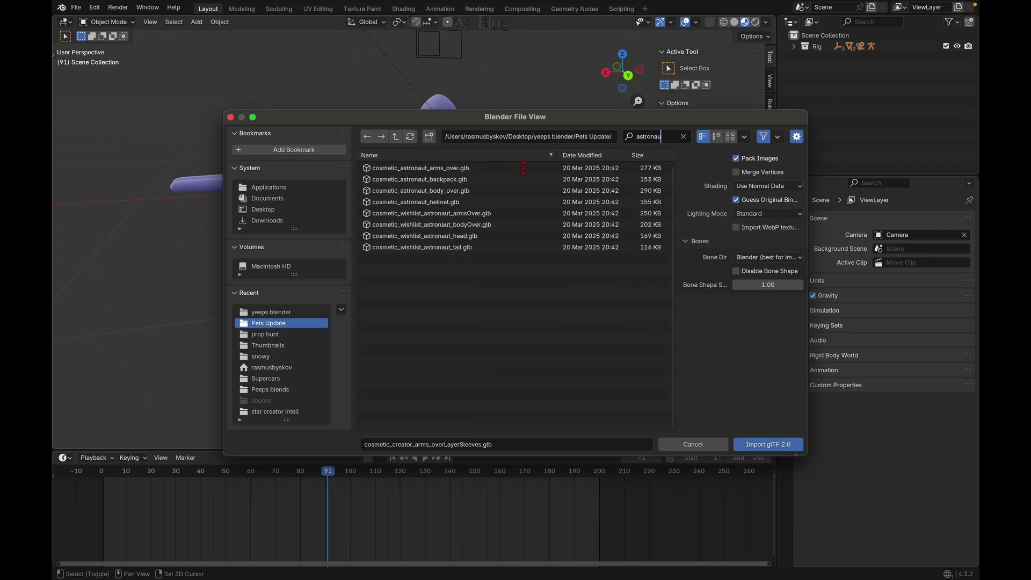
pyautogui.doubleClick(428, 215)
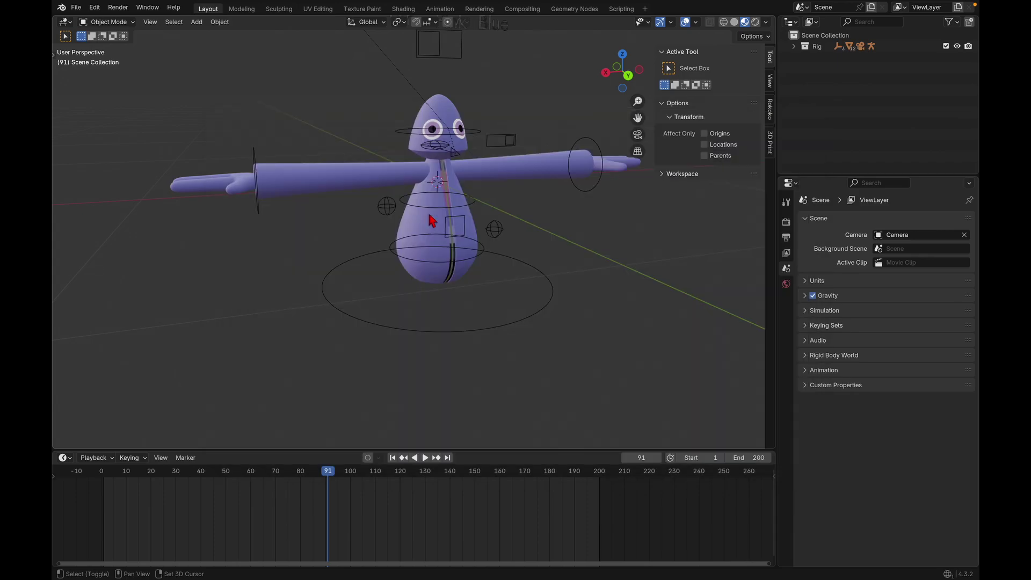
# Delete the imported parent empty cosmetic_wishlist_astronaut_armsOver and select the remaining astronaut sleeves mesh.
pyautogui.click(618, 228)
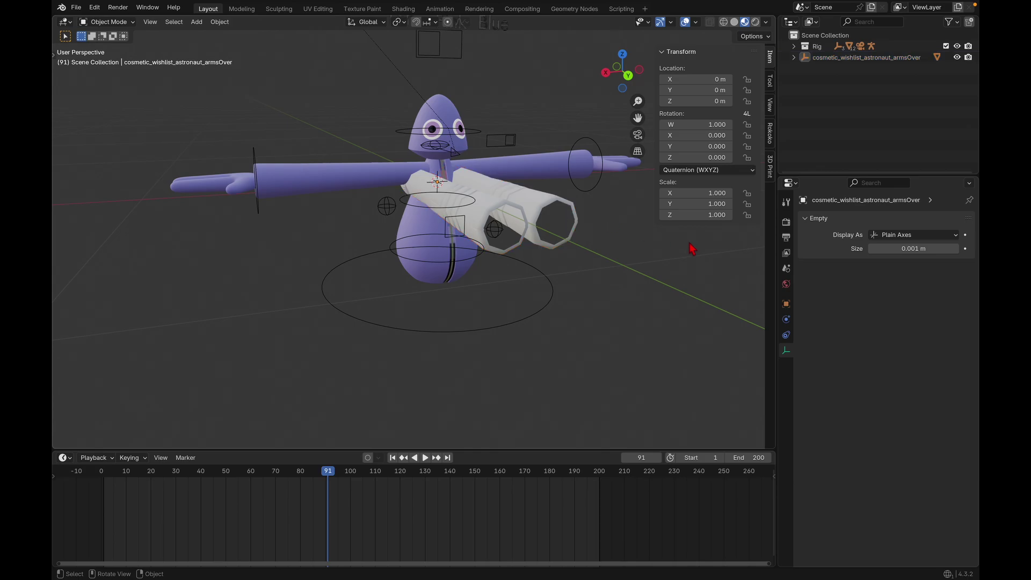
pyautogui.click(559, 223)
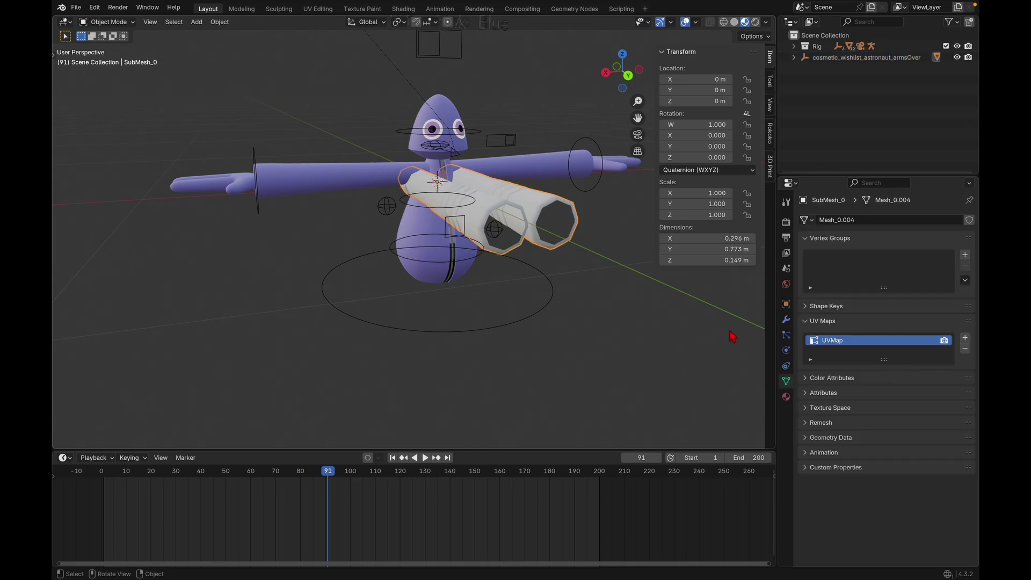
pyautogui.click(850, 61)
pyautogui.press('x')
pyautogui.click(497, 191)
pyautogui.hscroll(-5, 497, 191)
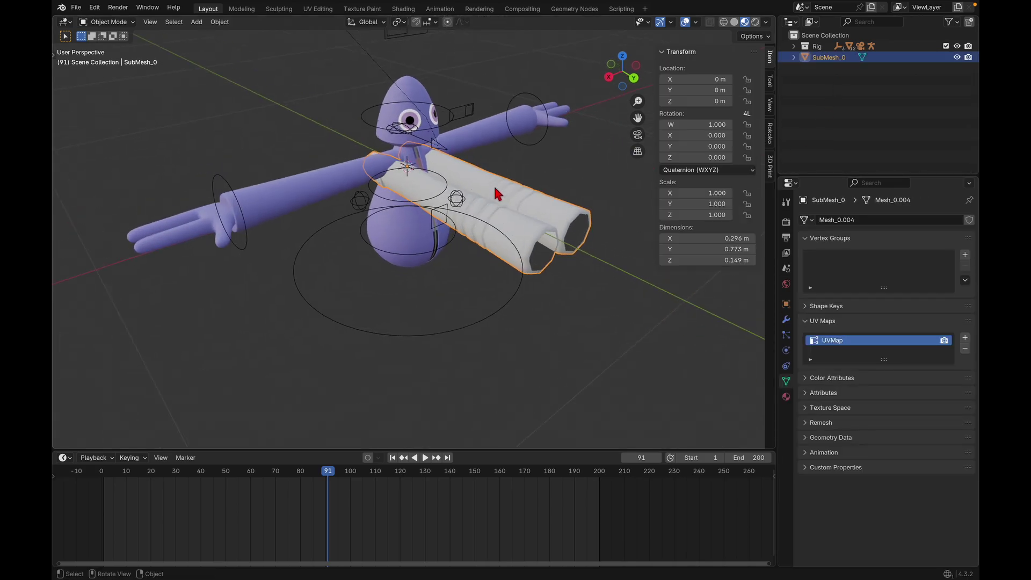
# Replace the astronaut sleeves' default material with the existing Zipper material.
pyautogui.press('z')
pyautogui.click(786, 396)
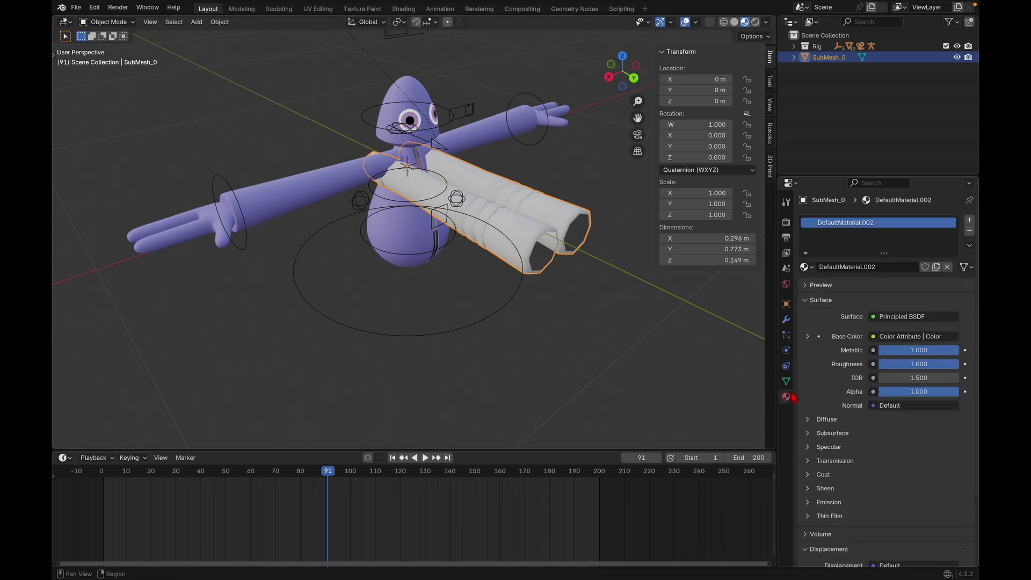
pyautogui.click(804, 267)
pyautogui.write('z')
pyautogui.press('Return')
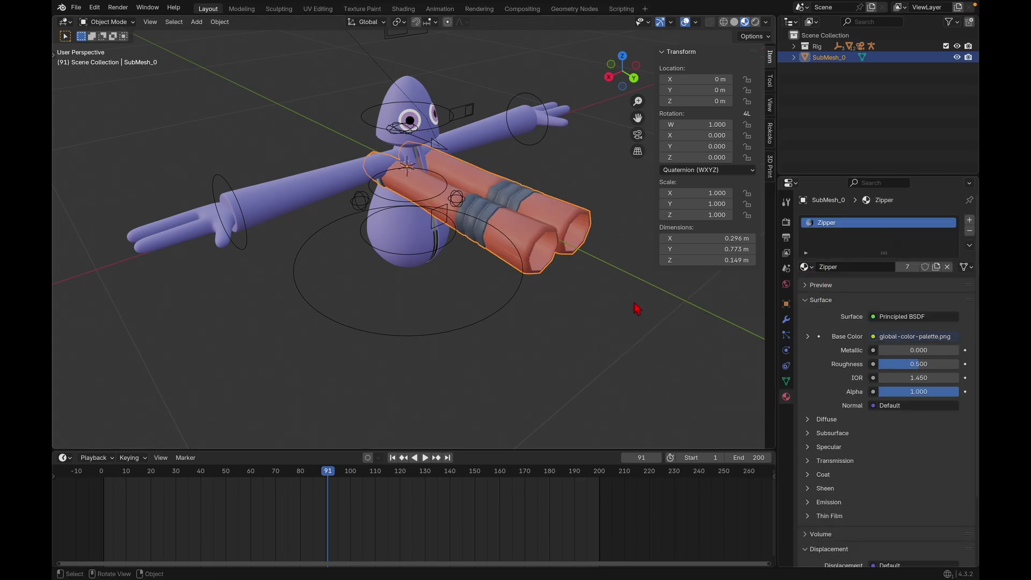
# Move the astronaut sleeves up about 0.37 m along Z, above the character's head, and check their patches from both sides.
pyautogui.moveTo(632, 310); pyautogui.dragTo(496, 263, button='middle')
pyautogui.press('g')
pyautogui.press('z')
pyautogui.click(458, 100)
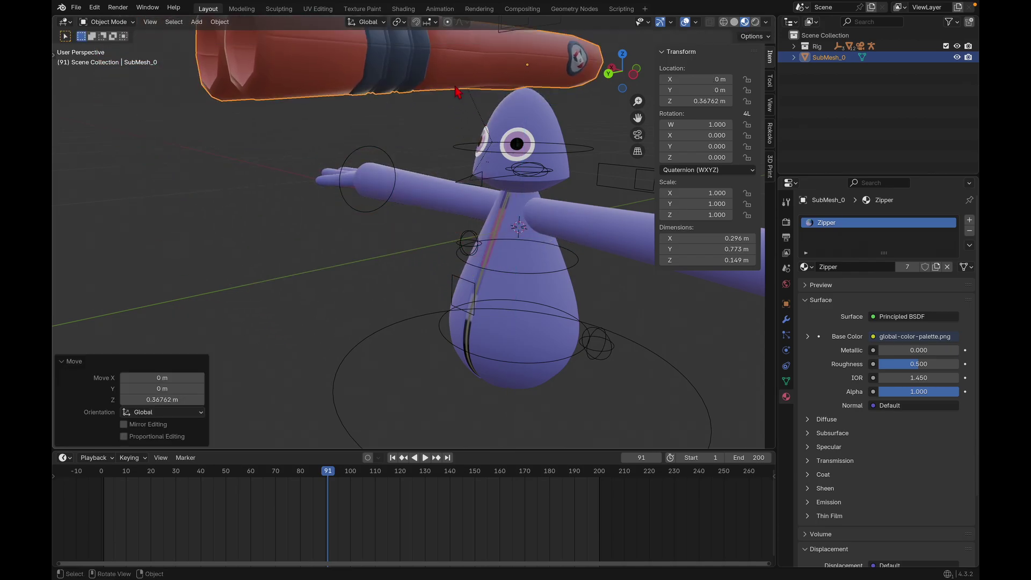
pyautogui.scroll(-3, 457, 92)
pyautogui.keyDown('shift'); pyautogui.moveTo(457, 91); pyautogui.dragTo(424, 99, button='middle'); pyautogui.keyUp('shift')
pyautogui.scroll(5, 513, 92)
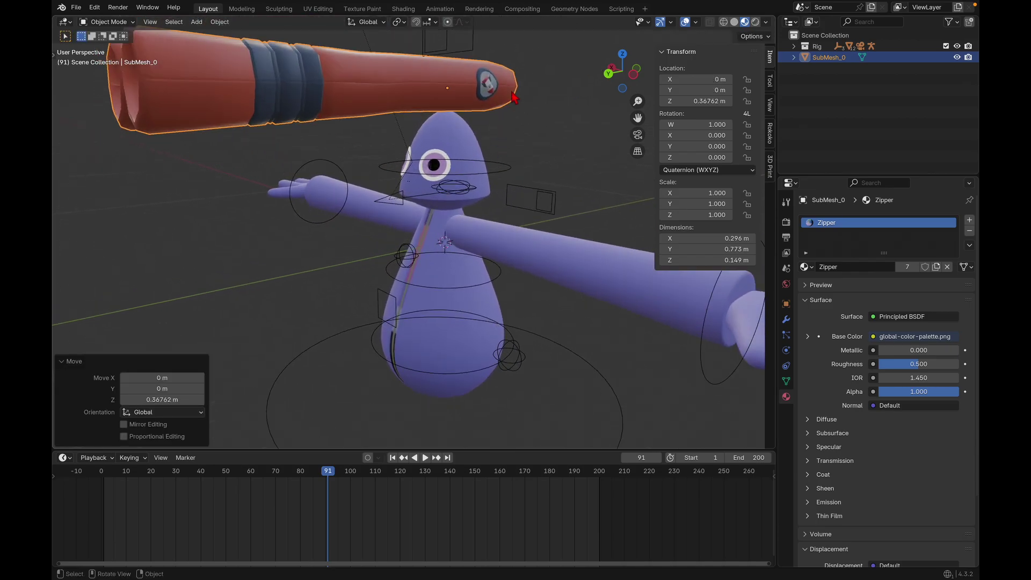
pyautogui.moveTo(490, 87); pyautogui.dragTo(490, 87, button='middle')
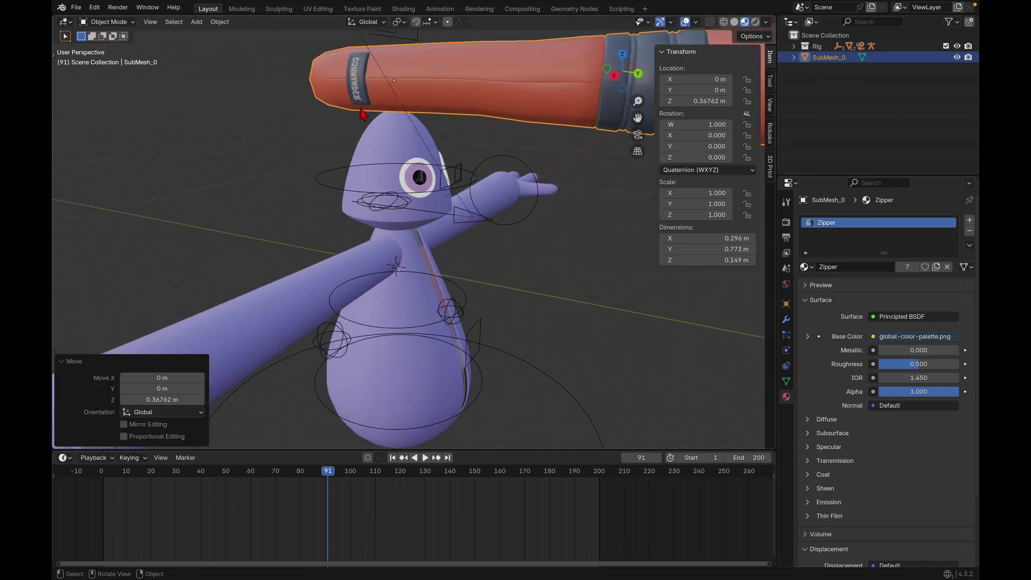
pyautogui.scroll(-8, 369, 77)
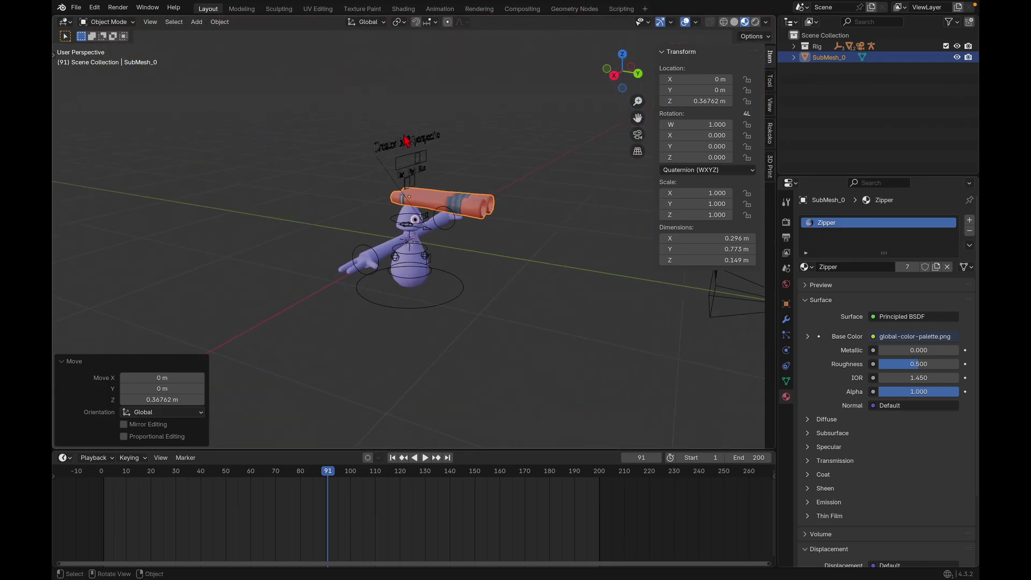
pyautogui.scroll(6, 427, 215)
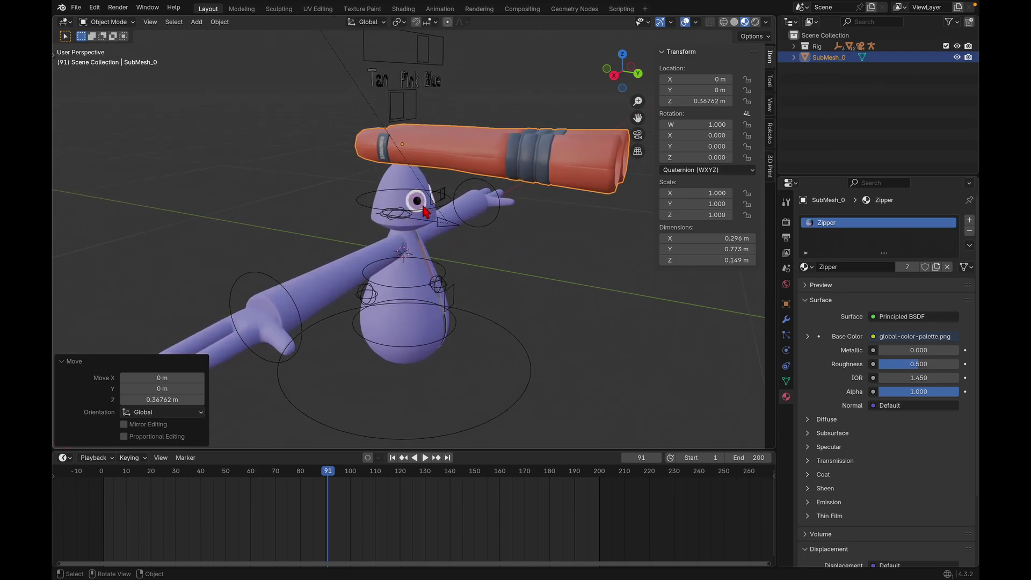
# In face select mode, pick one red face on the upper sleeve and grow the selection four times, then return to Object Mode.
pyautogui.press('Tab')
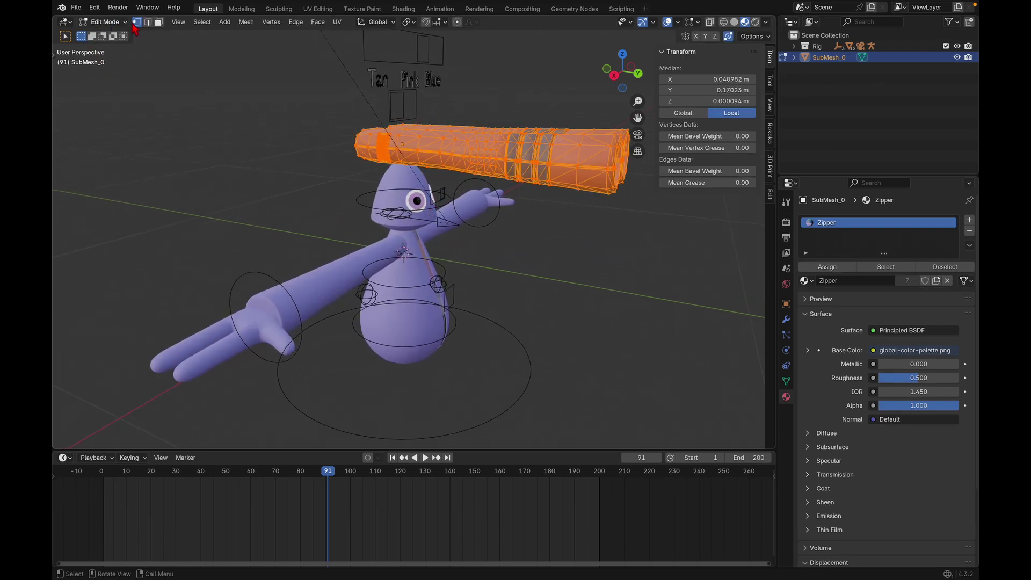
pyautogui.click(159, 21)
pyautogui.click(427, 140)
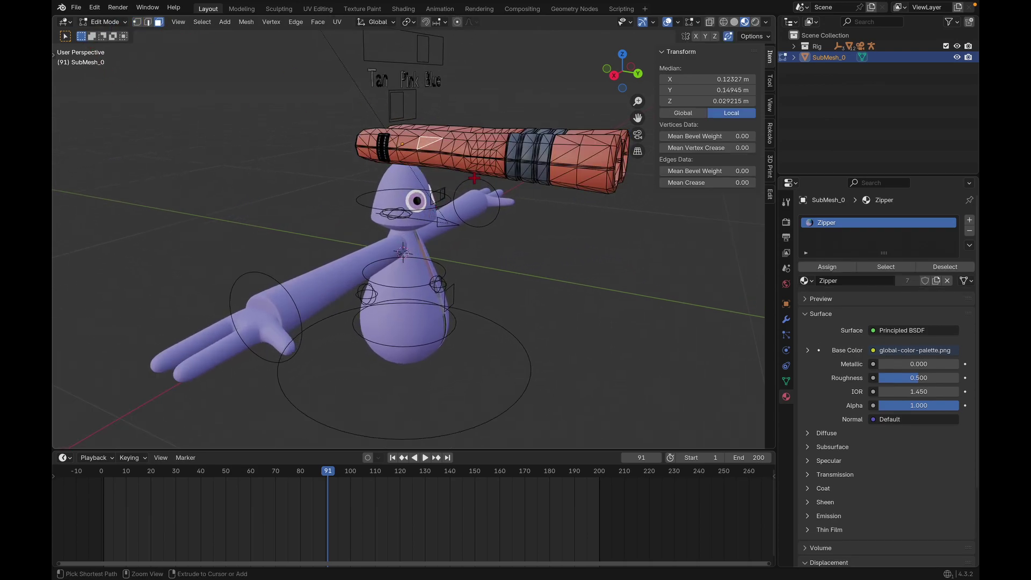
pyautogui.press('ctrl+KP_Add')
pyautogui.press('ctrl+KP_Add')
pyautogui.press('ctrl+KP_Add')
pyautogui.press('ctrl+KP_Add')
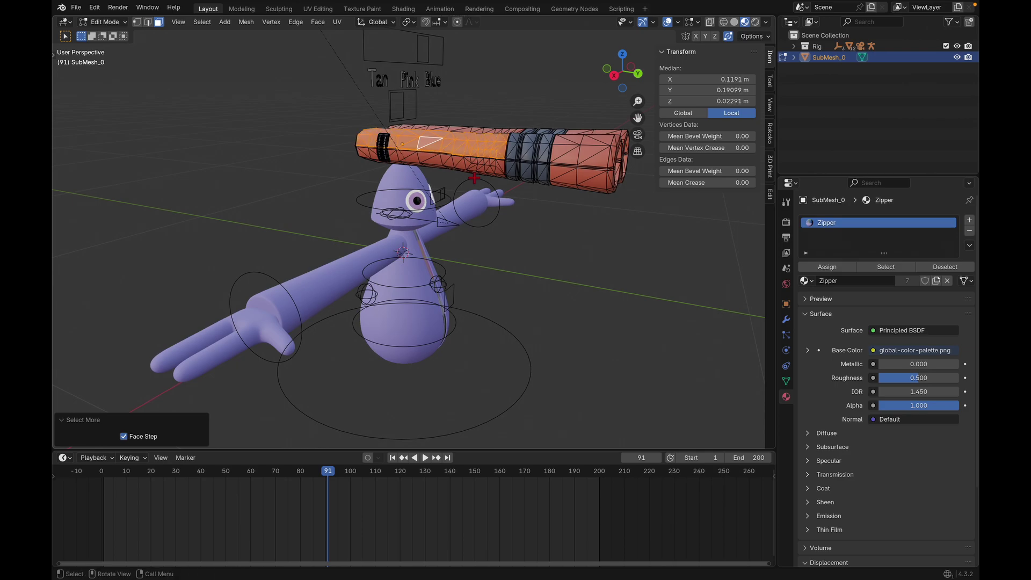
pyautogui.hscroll(-5, 474, 176)
pyautogui.press('Tab')
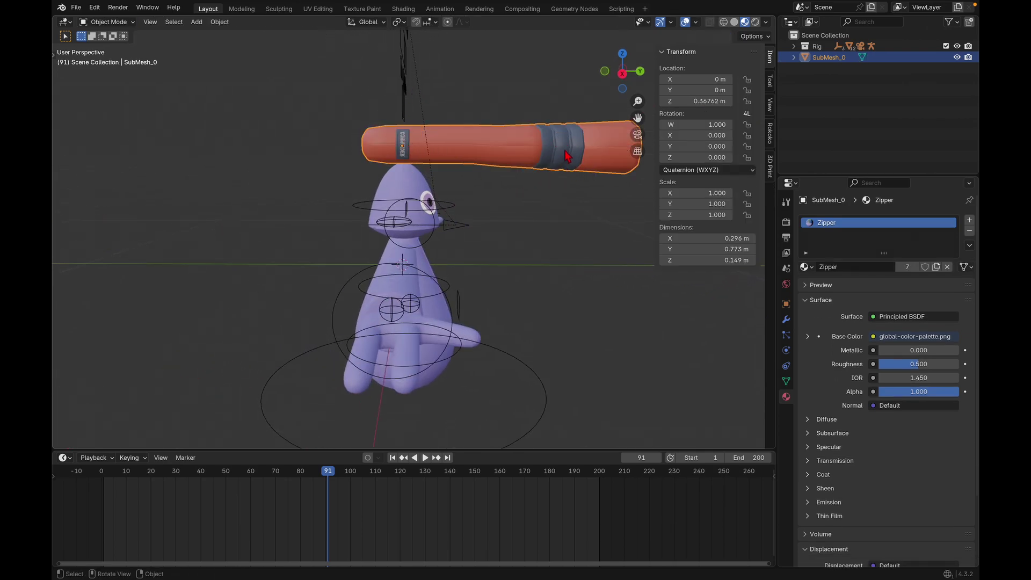
# Select the character's right arm mesh and replace its Base material with Zipper.
pyautogui.moveTo(568, 156); pyautogui.dragTo(416, 221, button='middle')
pyautogui.click(384, 271)
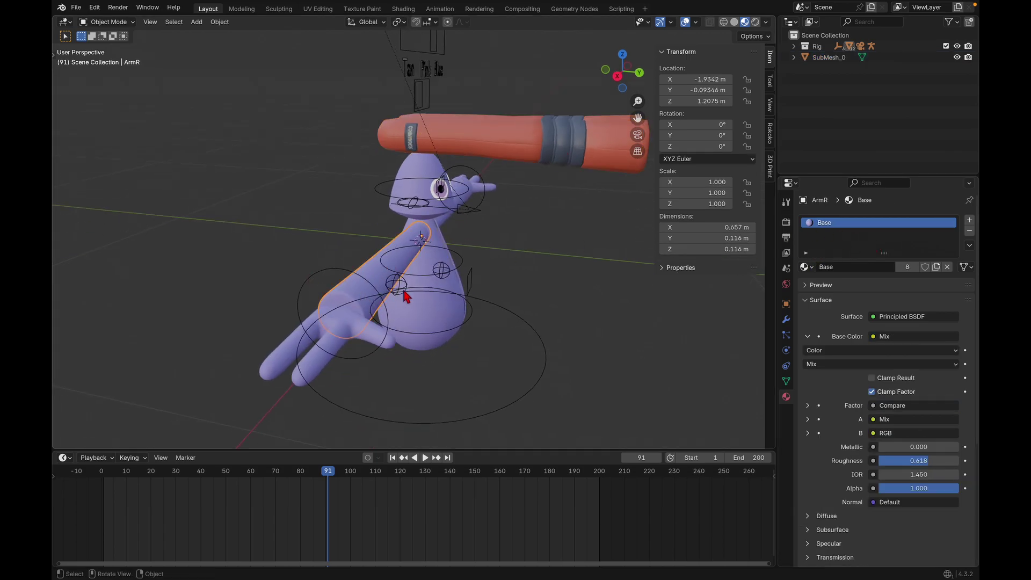
pyautogui.moveTo(379, 277); pyautogui.dragTo(419, 224, button='middle')
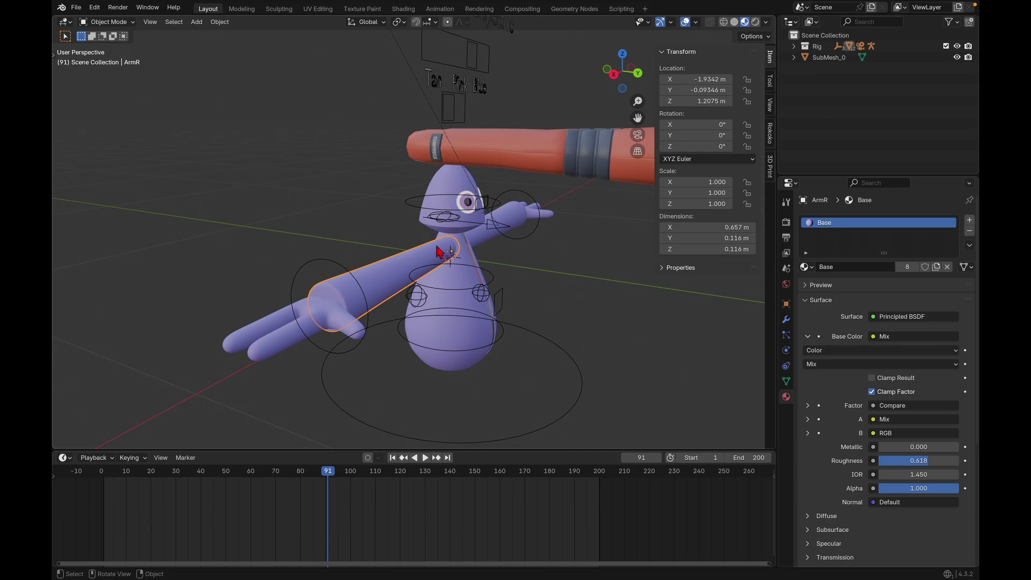
pyautogui.click(805, 267)
pyautogui.write('z')
pyautogui.press('Return')
pyautogui.moveTo(447, 280); pyautogui.dragTo(450, 281, button='middle')
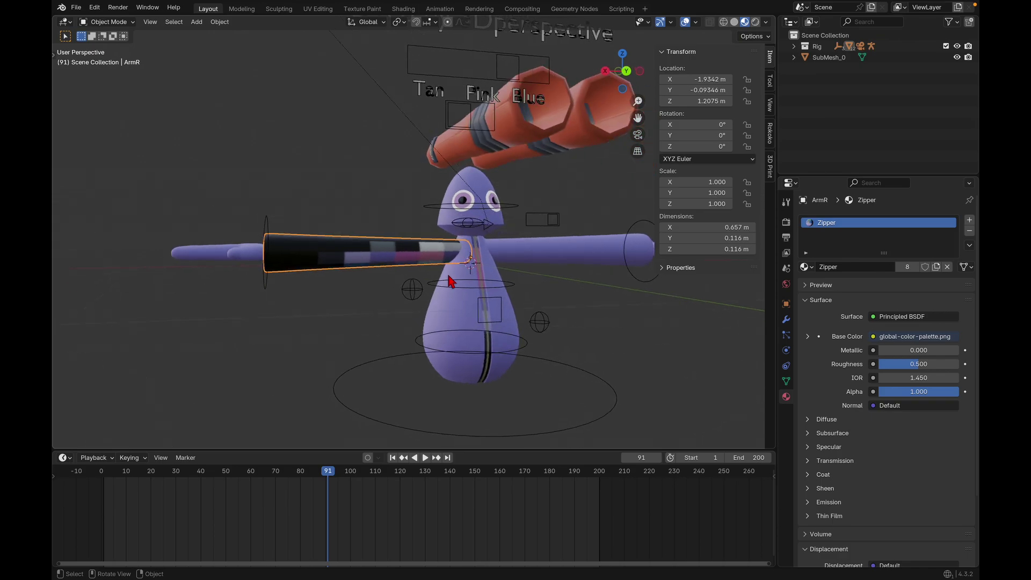
# Open the right arm's mesh in the UV Editing workspace with its 3D view in Material Preview shading.
pyautogui.click(316, 11)
pyautogui.scroll(4, 639, 290)
pyautogui.scroll(3, 633, 290)
pyautogui.press('z')
pyautogui.click(633, 350)
pyautogui.hscroll(10, 633, 342)
pyautogui.press('a')
pyautogui.scroll(5, 637, 342)
pyautogui.scroll(2, 628, 290)
pyautogui.scroll(6, 260, 304)
pyautogui.scroll(2, 260, 304)
# Scale all the right arm's UVs down onto the orange-red swatch, third in the palette's top row, and return to the Layout workspace.
pyautogui.press('a')
pyautogui.press('s')
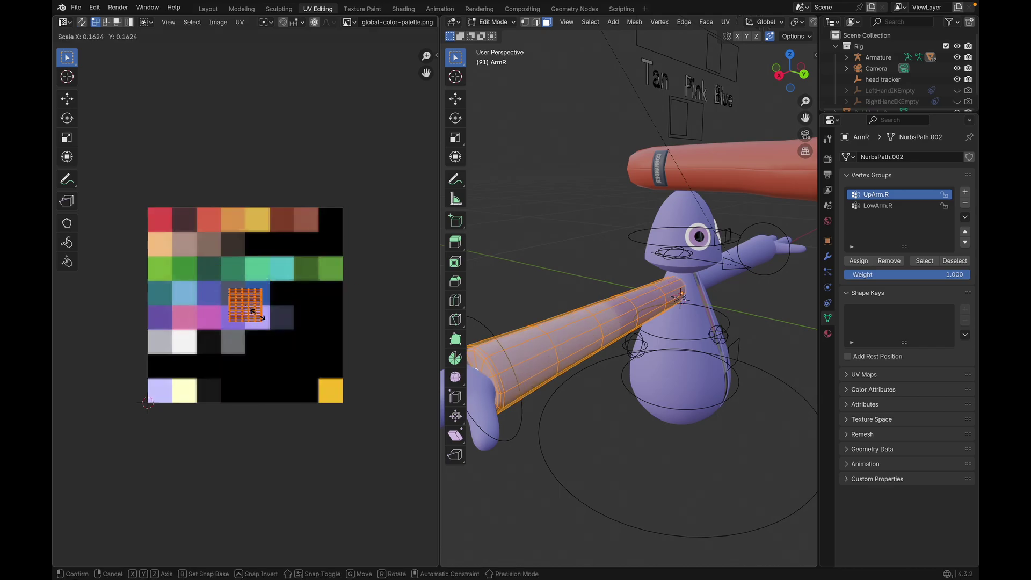
pyautogui.click(245, 307)
pyautogui.press('g')
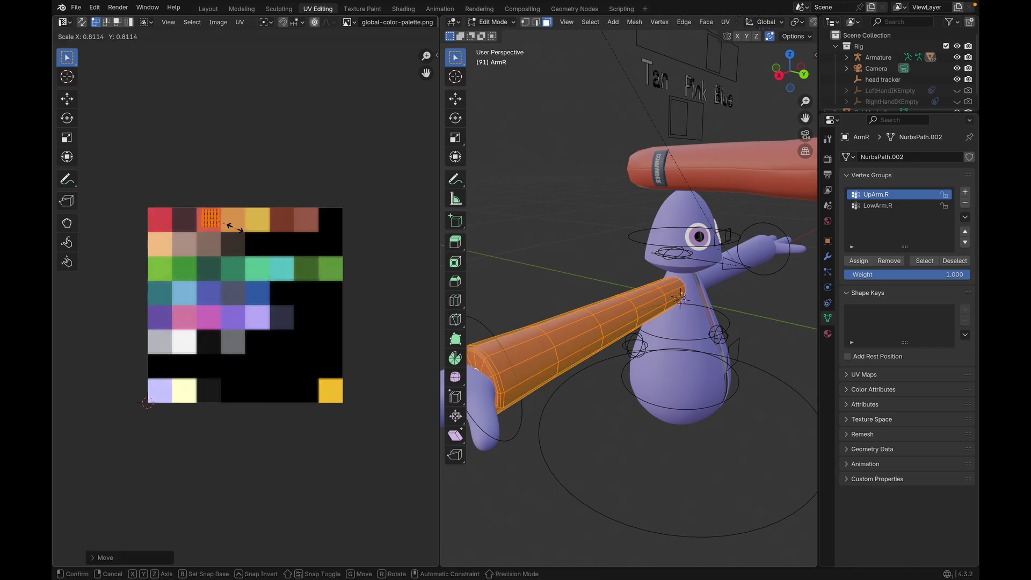
pyautogui.click(224, 227)
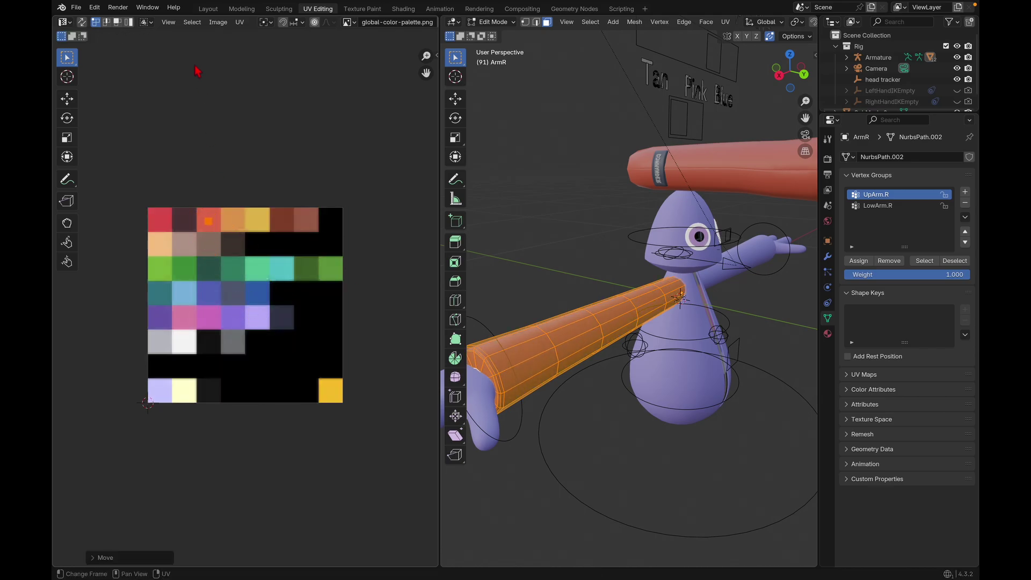
pyautogui.click(210, 10)
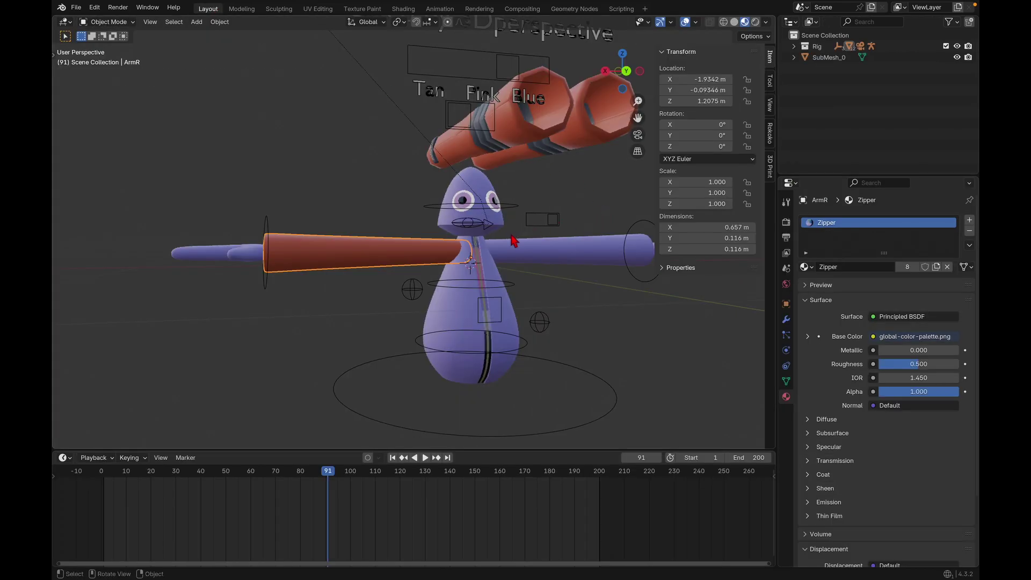
pyautogui.moveTo(511, 236); pyautogui.dragTo(535, 173, button='middle')
pyautogui.click(320, 188)
pyautogui.moveTo(321, 188); pyautogui.dragTo(325, 191, button='middle')
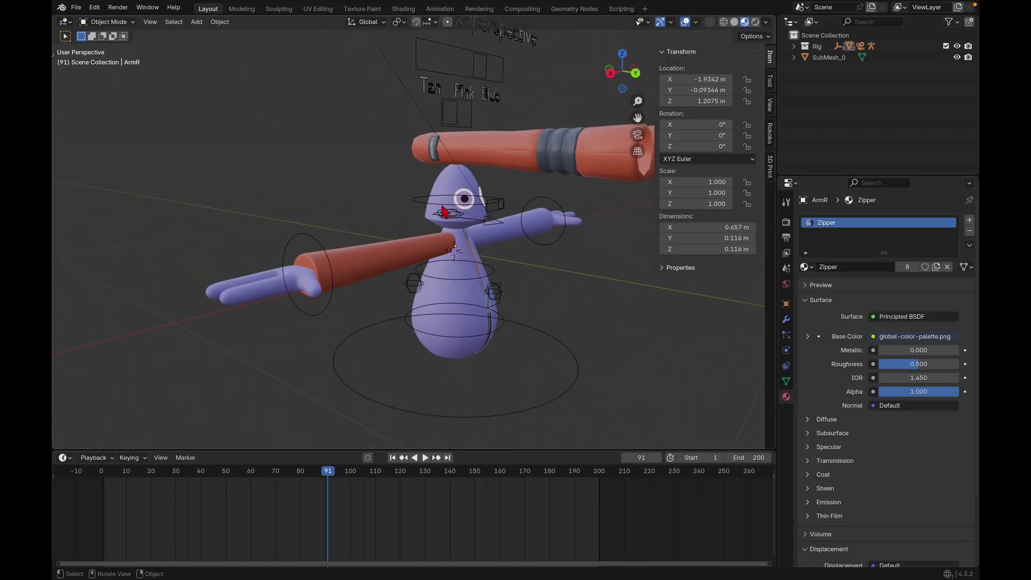